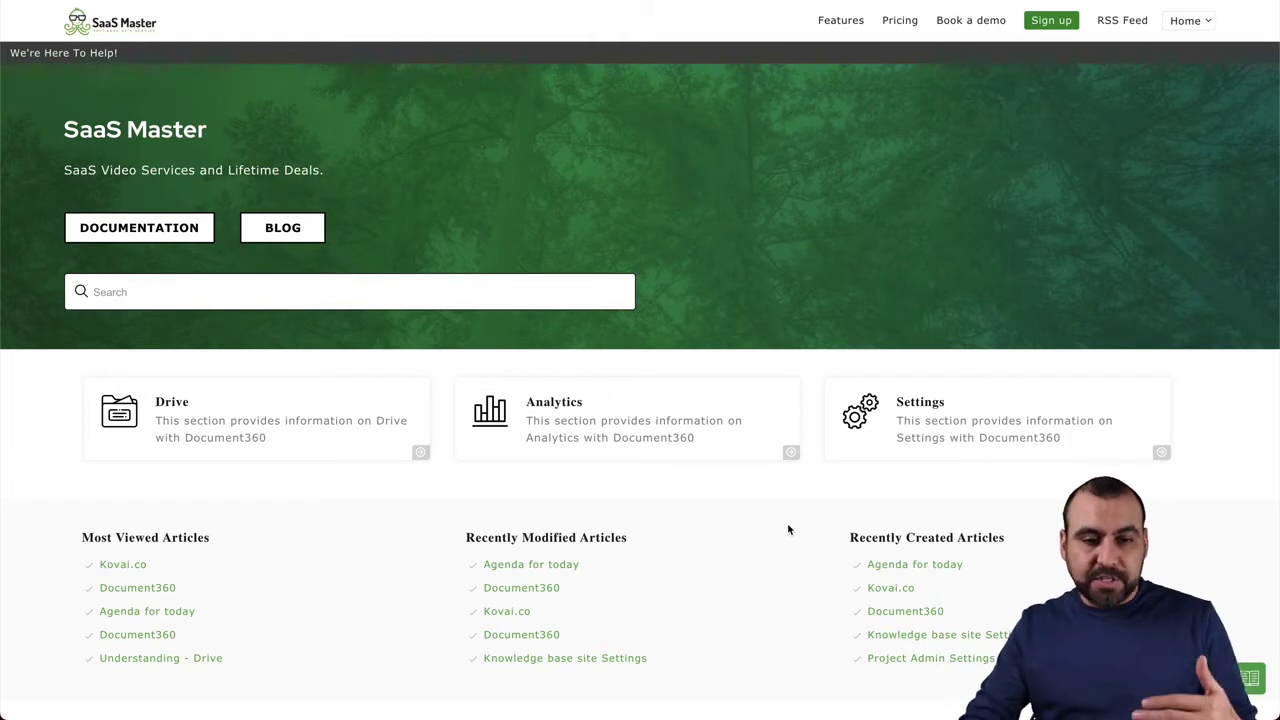
# Browse the Drive category and live-site home page, then check the in-page help widget.
pyautogui.click(218, 418)
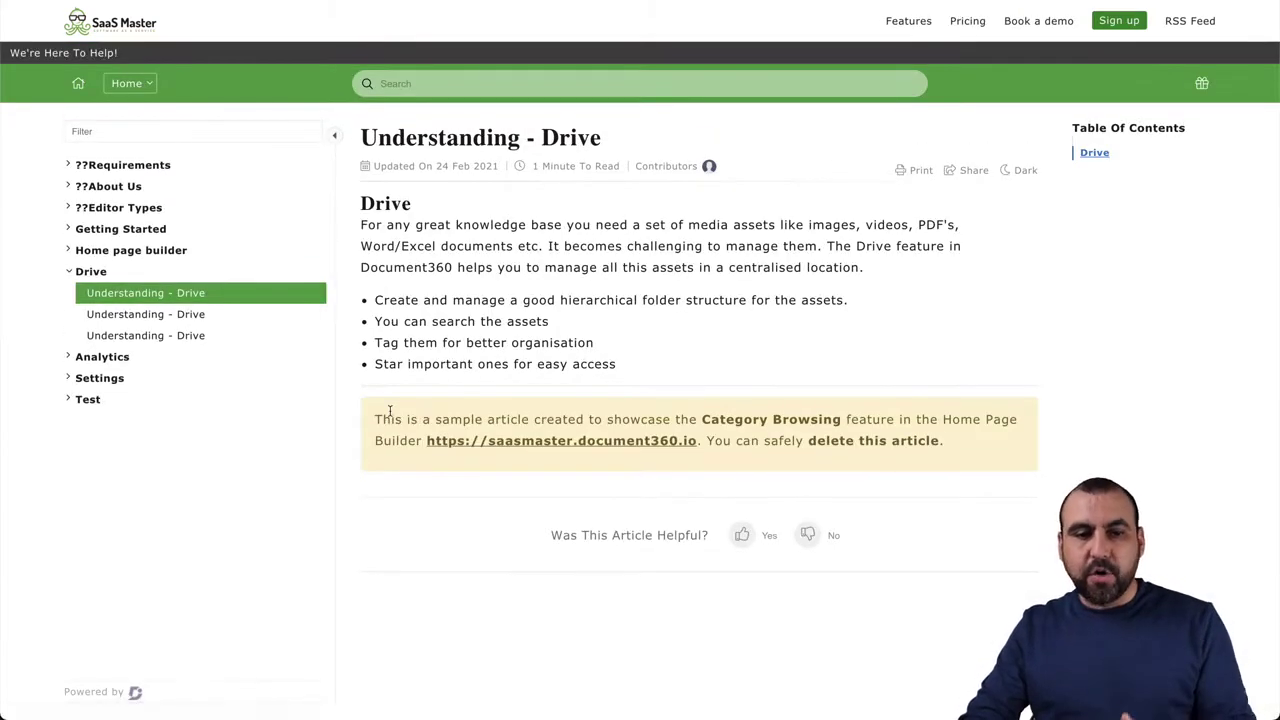
pyautogui.hscroll(-3, 189, 466)
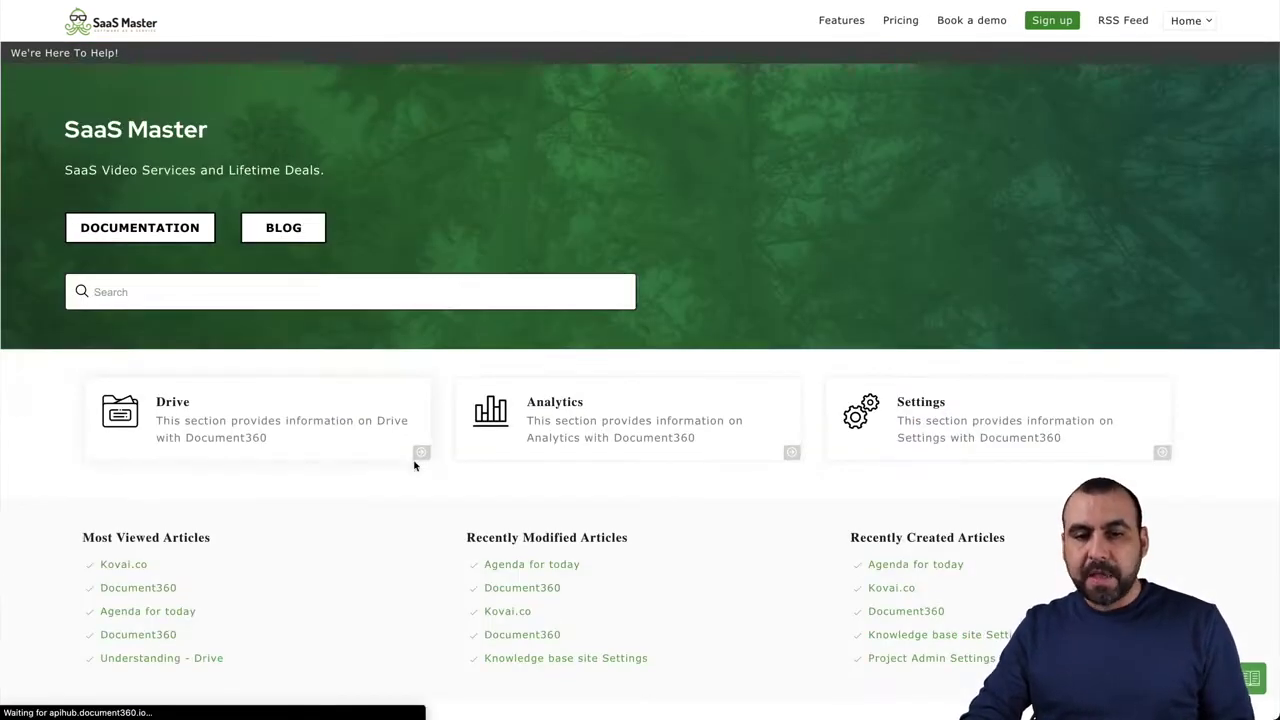
pyautogui.scroll(-3, 432, 498)
pyautogui.scroll(-10, 432, 498)
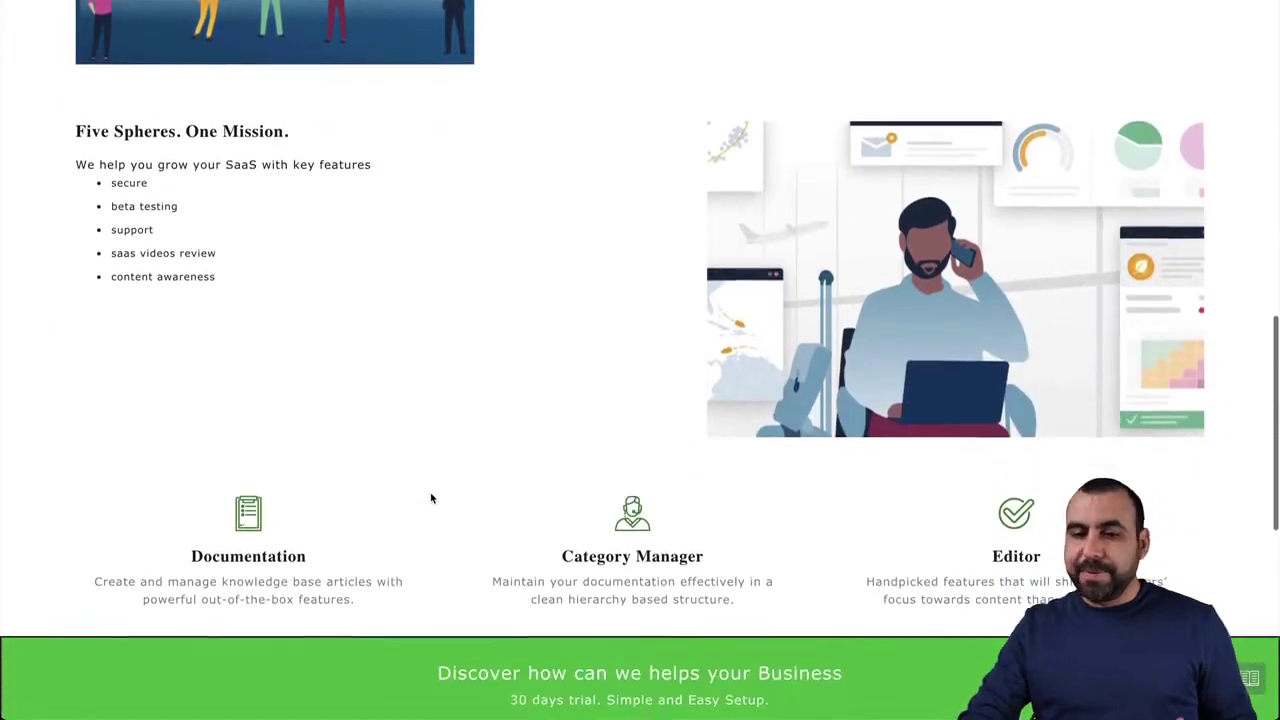
pyautogui.scroll(-5, 431, 497)
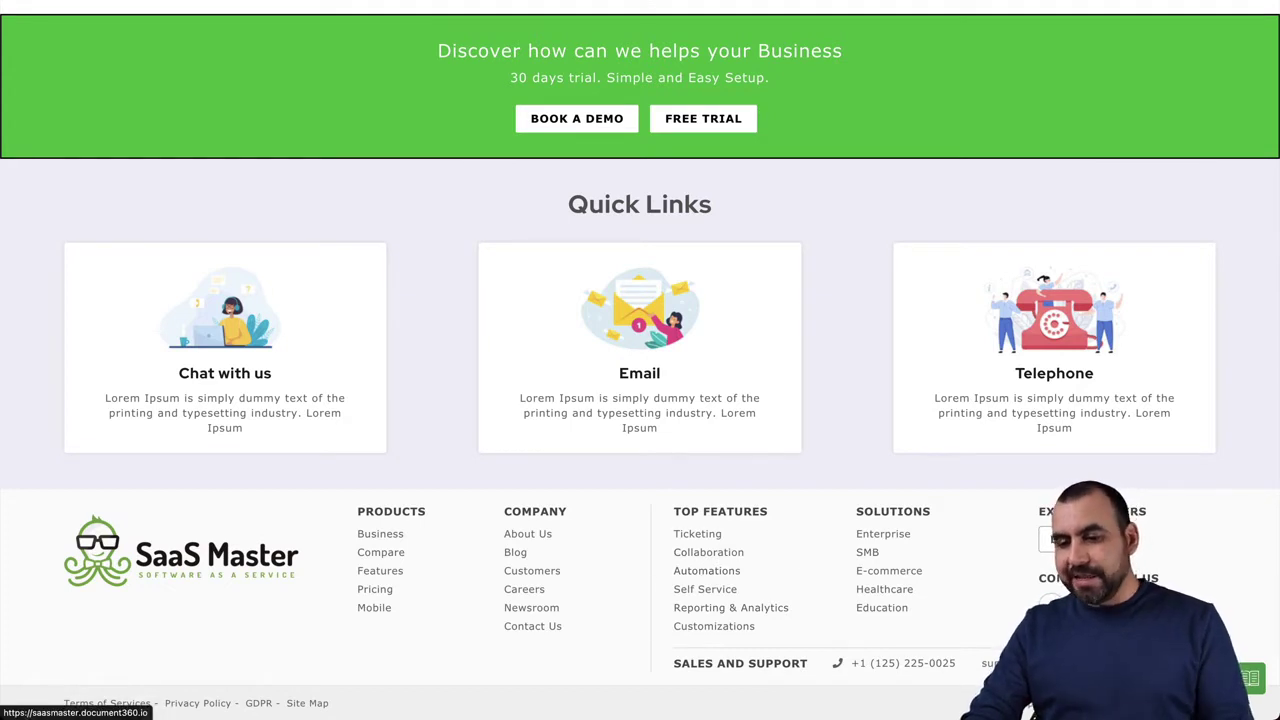
pyautogui.click(1249, 678)
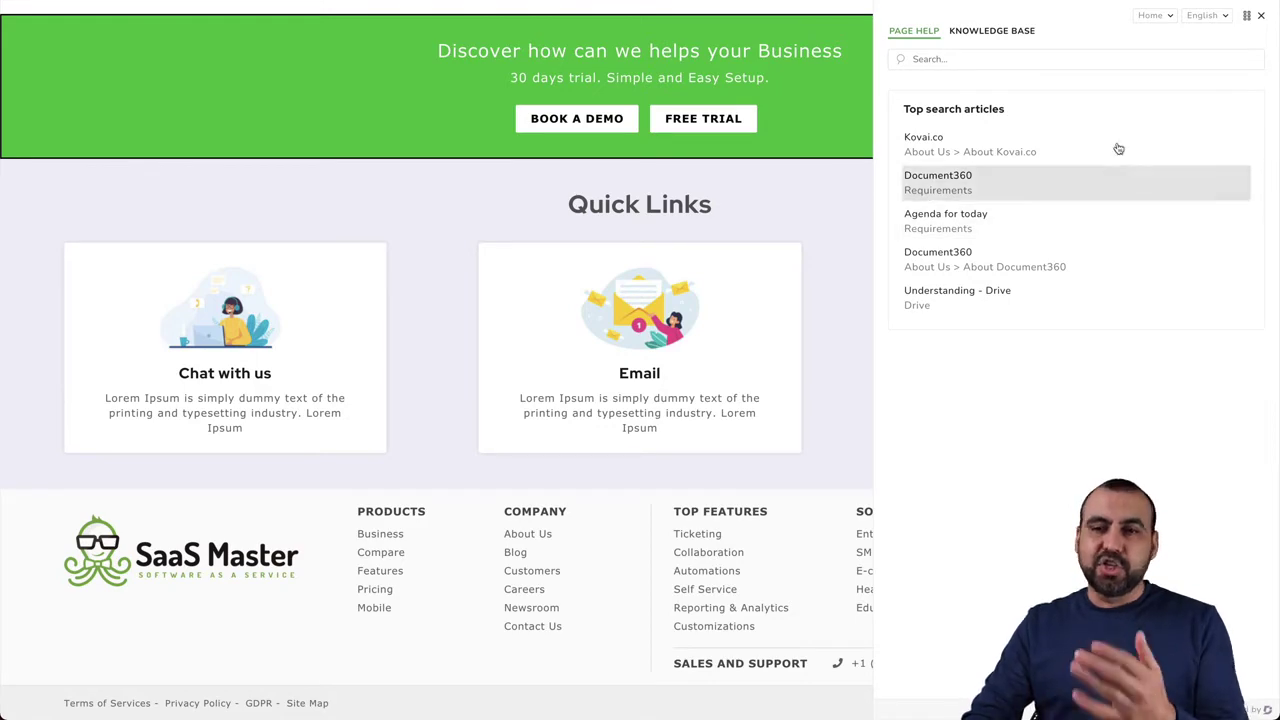
pyautogui.click(1262, 20)
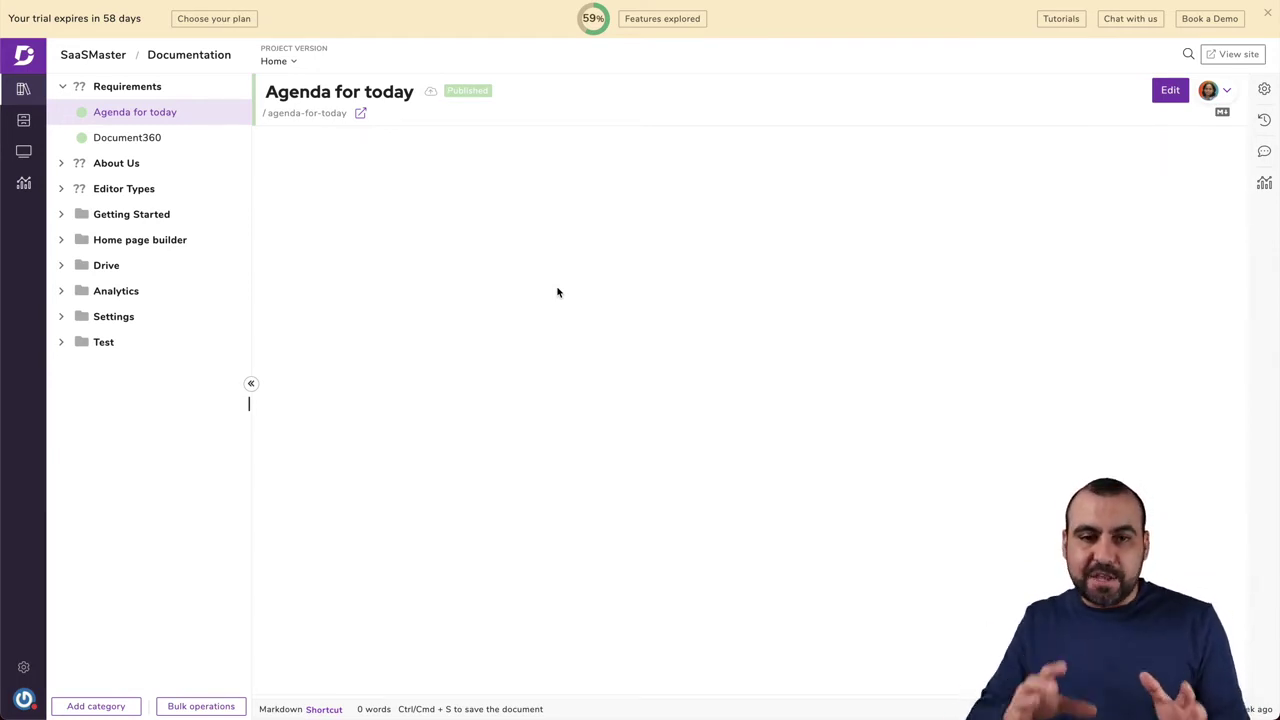
# Open the project's General settings, showing the project name, country Mexico and the 59% feature gauge.
pyautogui.click(23, 667)
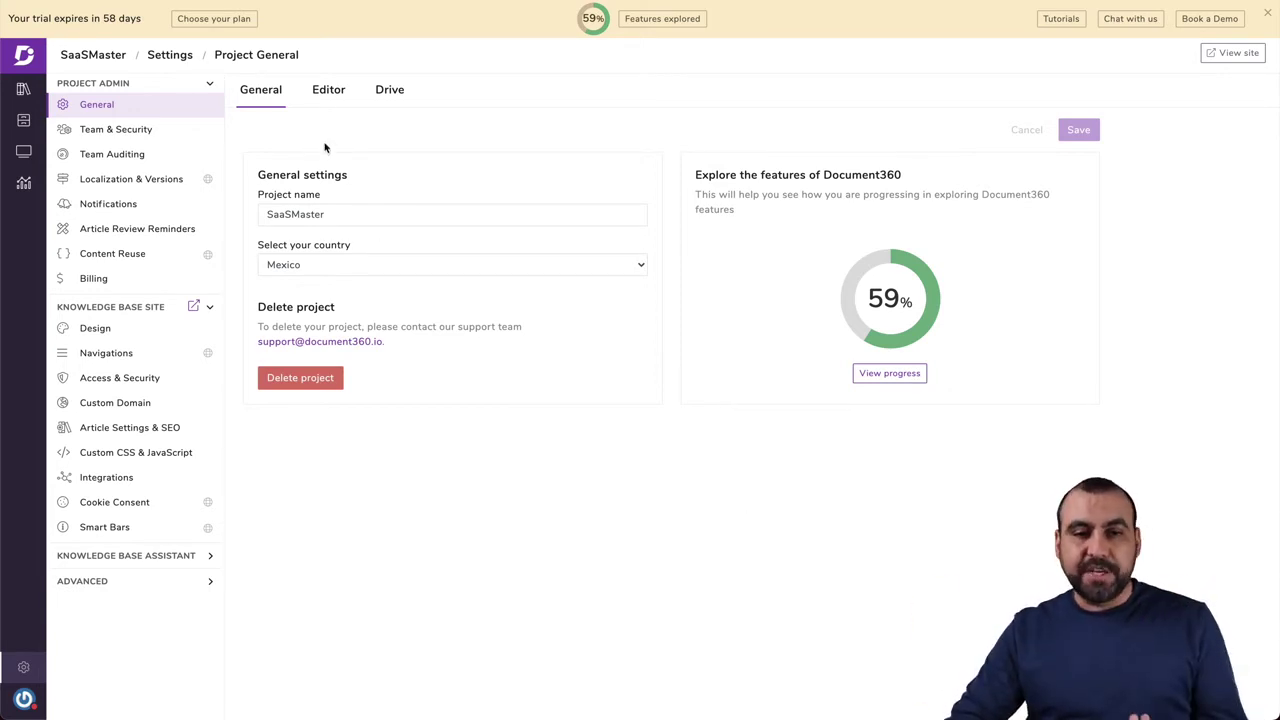
# Review the Editor defaults, team members, roles, and the Team Auditing audit configuration.
pyautogui.click(327, 100)
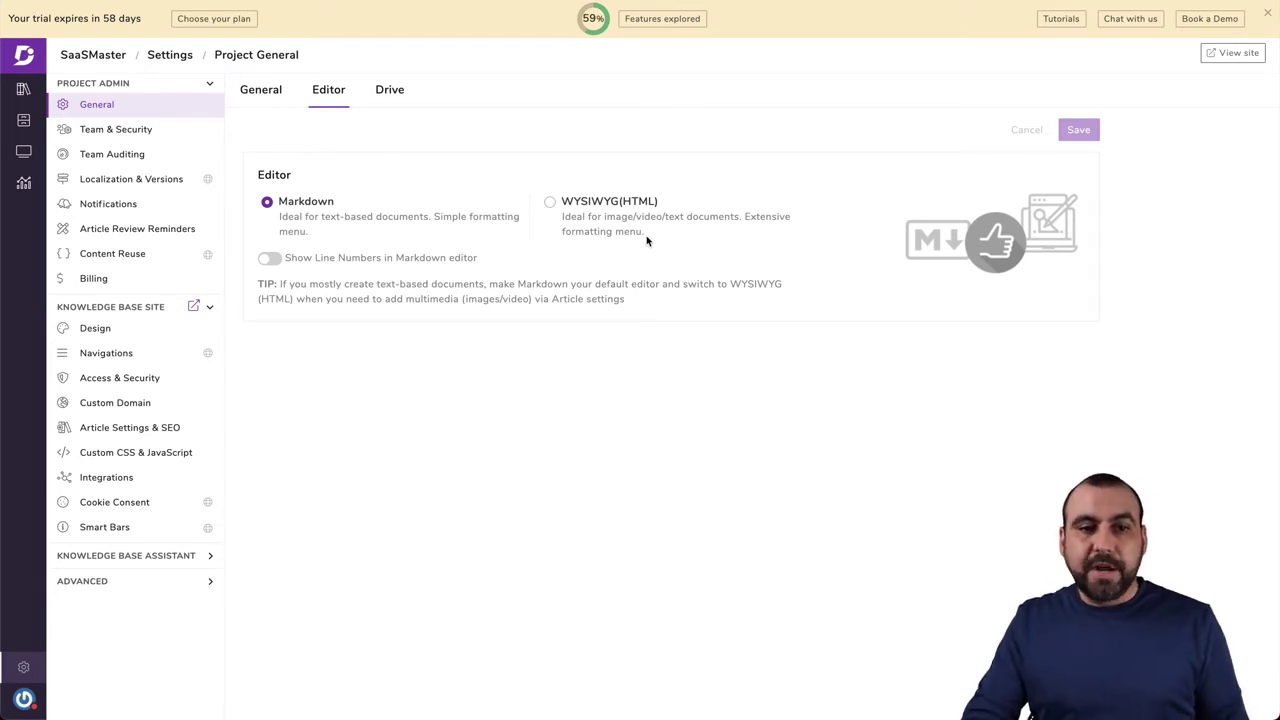
pyautogui.click(125, 132)
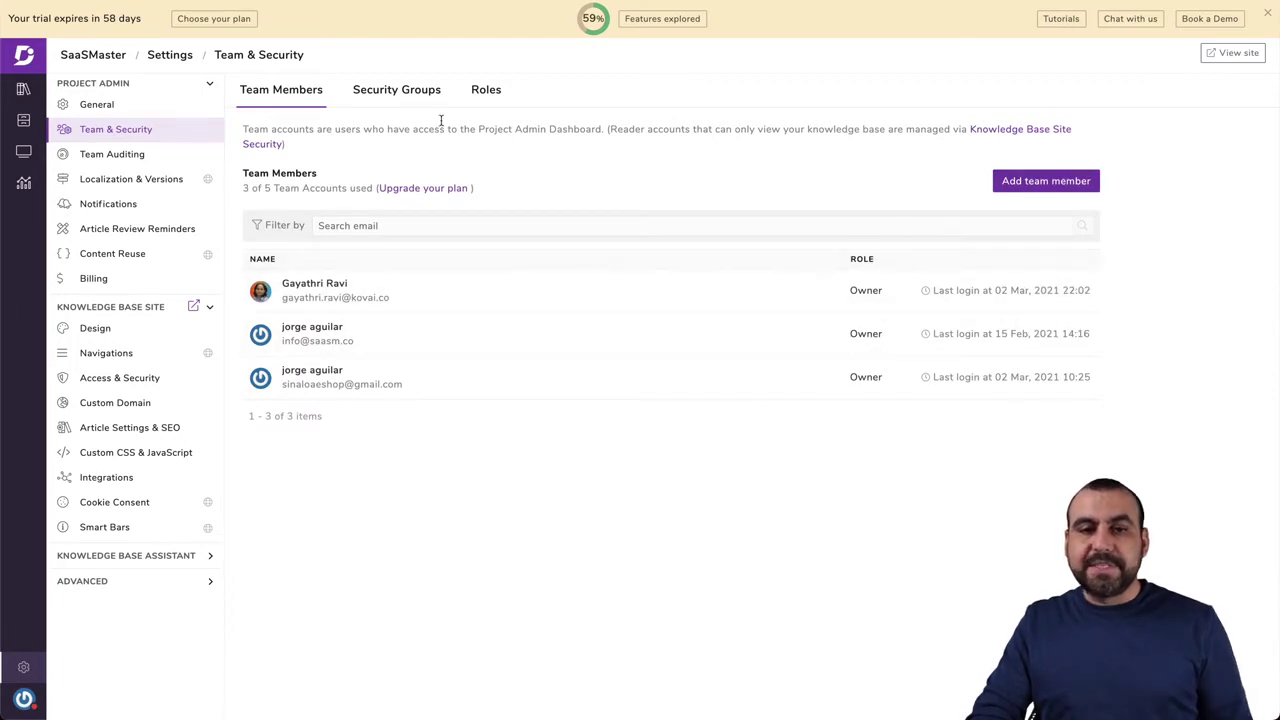
pyautogui.click(487, 97)
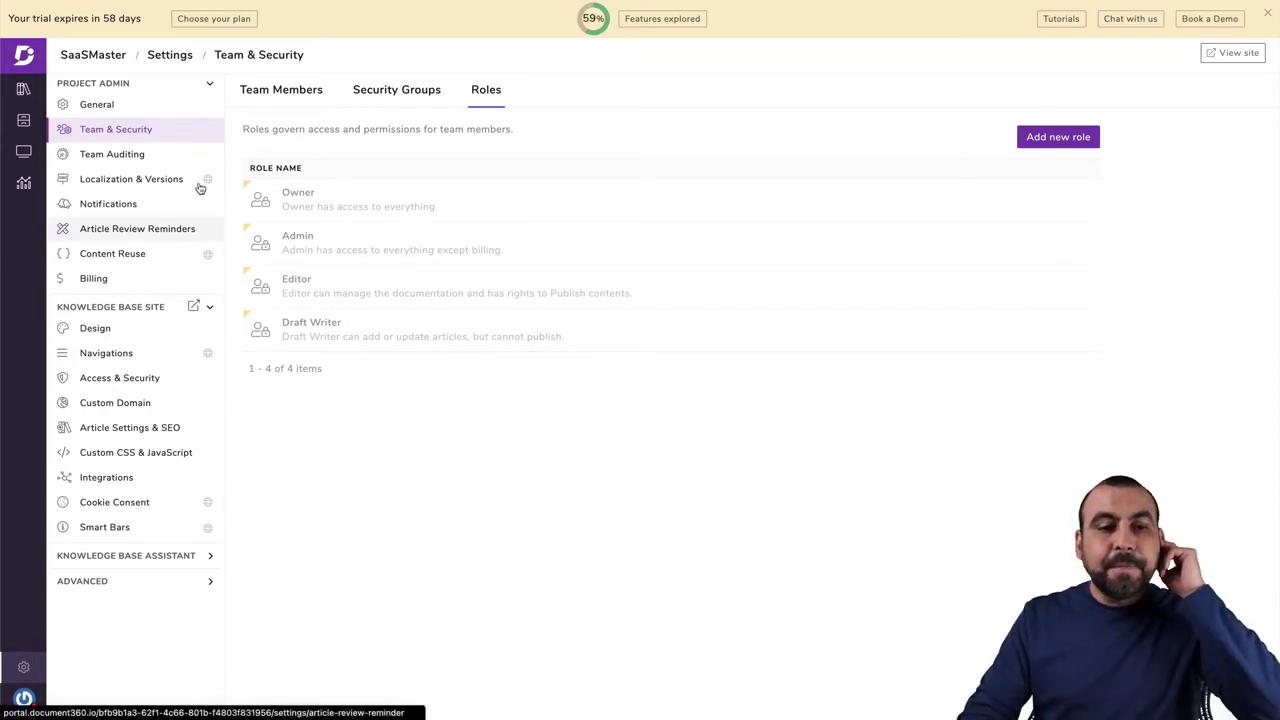
pyautogui.click(146, 155)
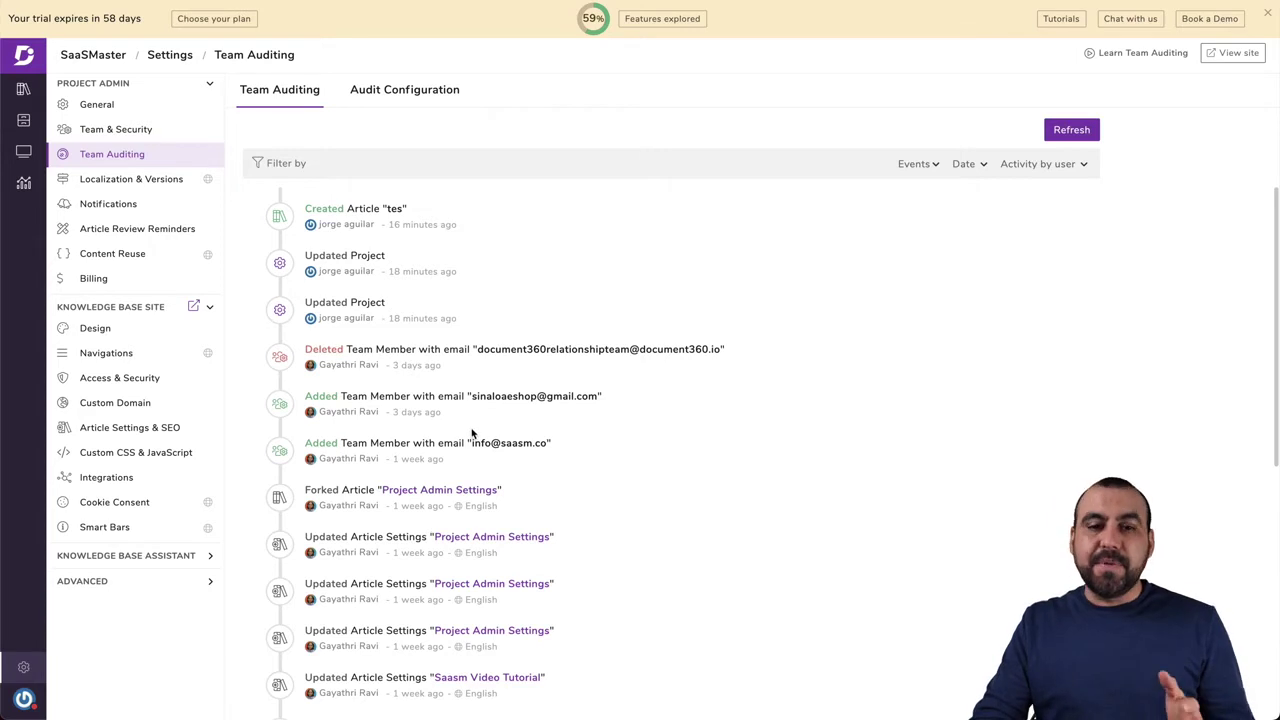
pyautogui.click(400, 89)
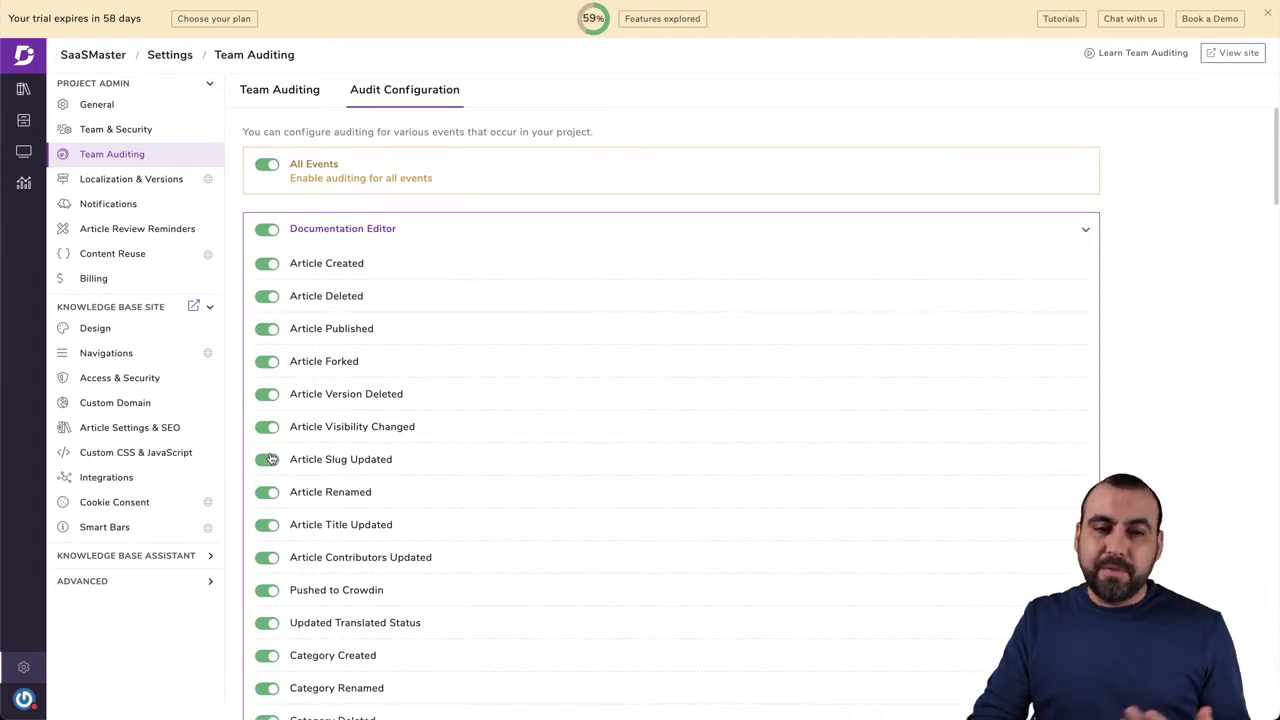
# Return to the auditing timeline, then open the knowledge base Design settings.
pyautogui.click(299, 98)
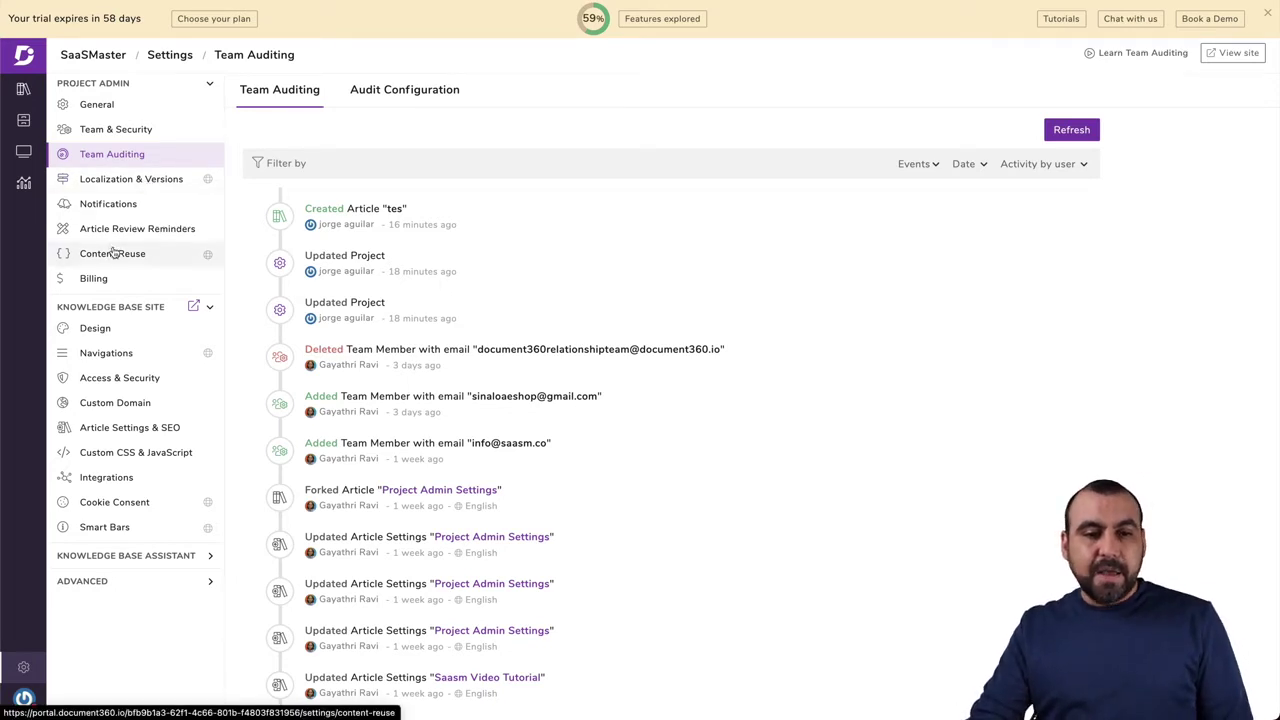
pyautogui.click(130, 328)
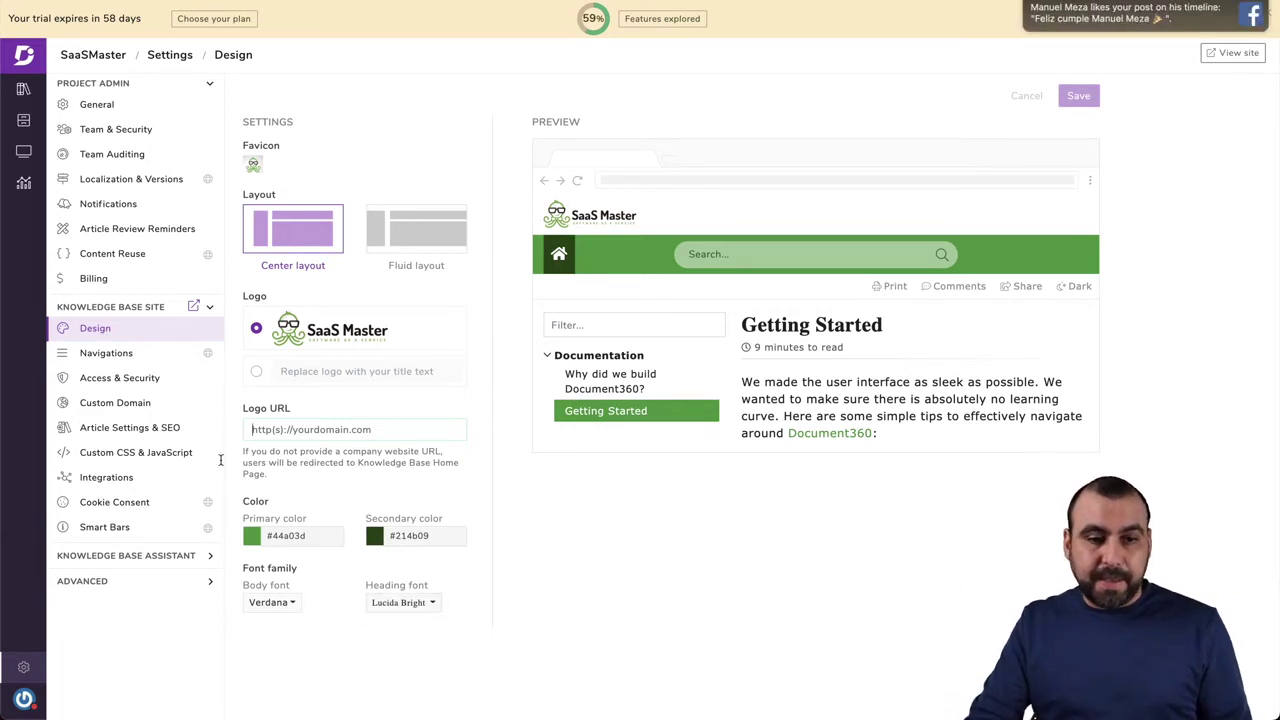
# Review the Navigation, Access & Security, Custom Domain and Article SEO settings, then Custom CSS & JavaScript.
pyautogui.click(145, 353)
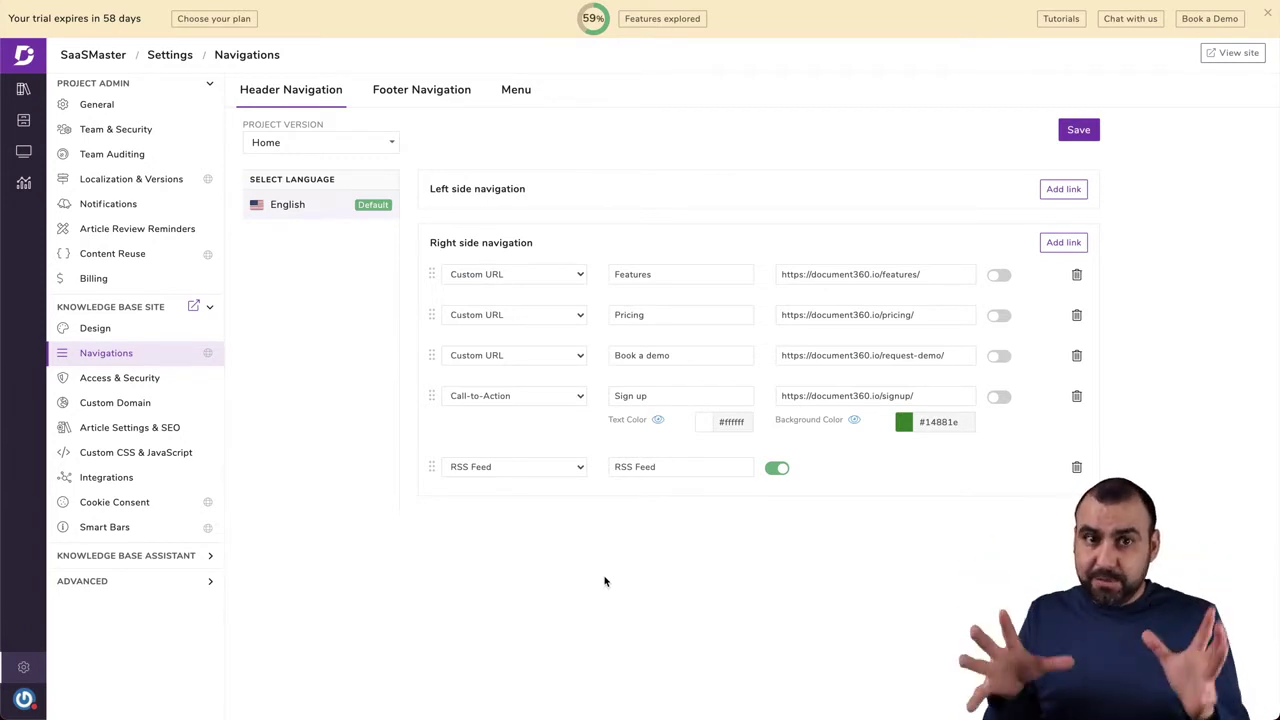
pyautogui.click(152, 380)
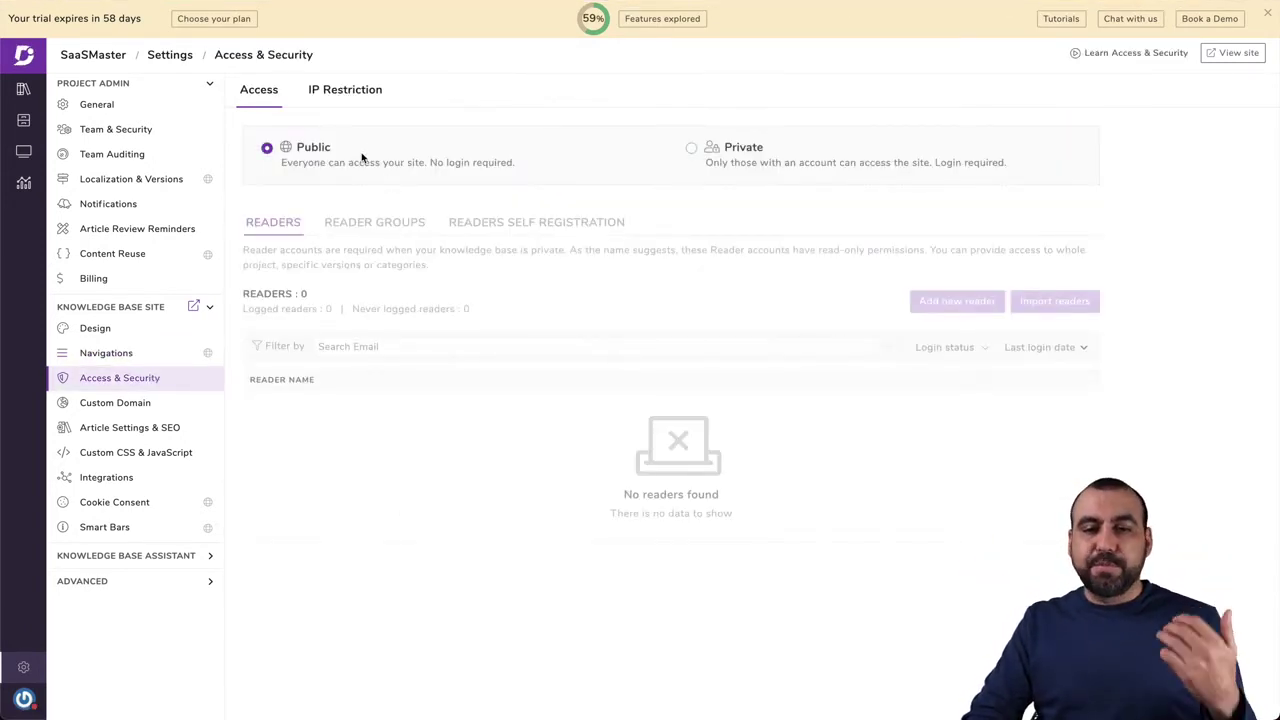
pyautogui.click(108, 403)
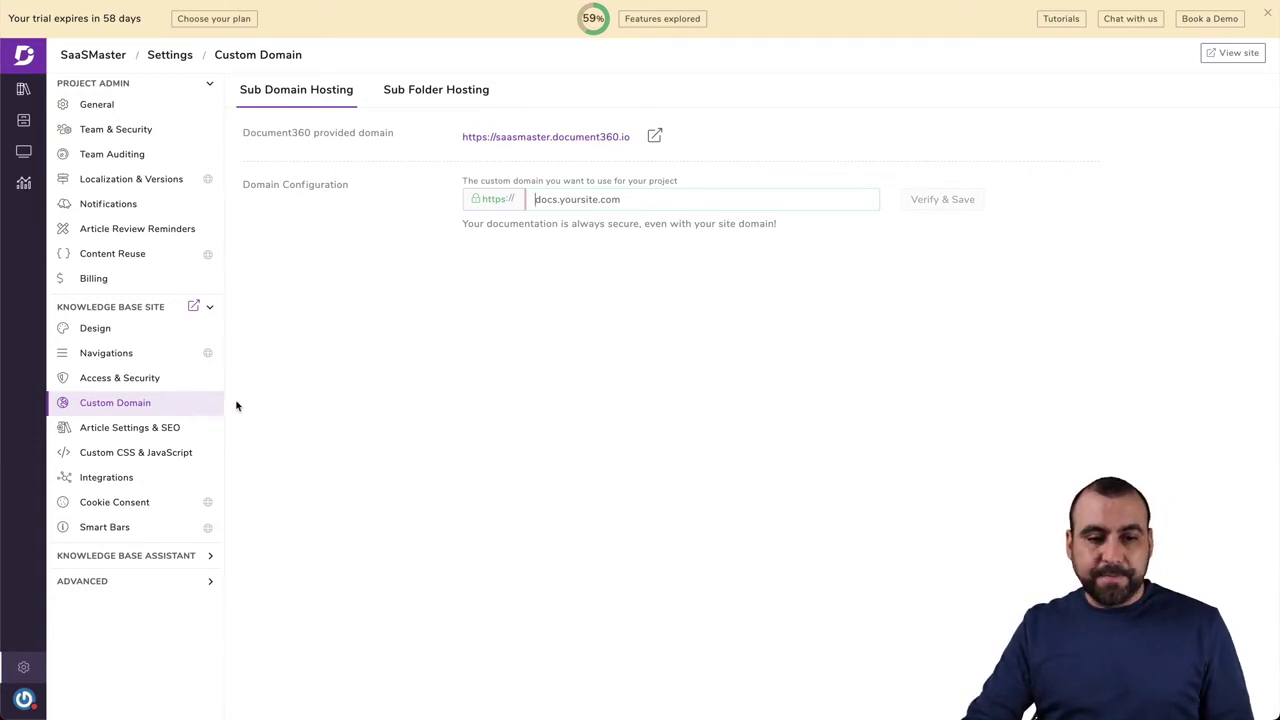
pyautogui.click(177, 427)
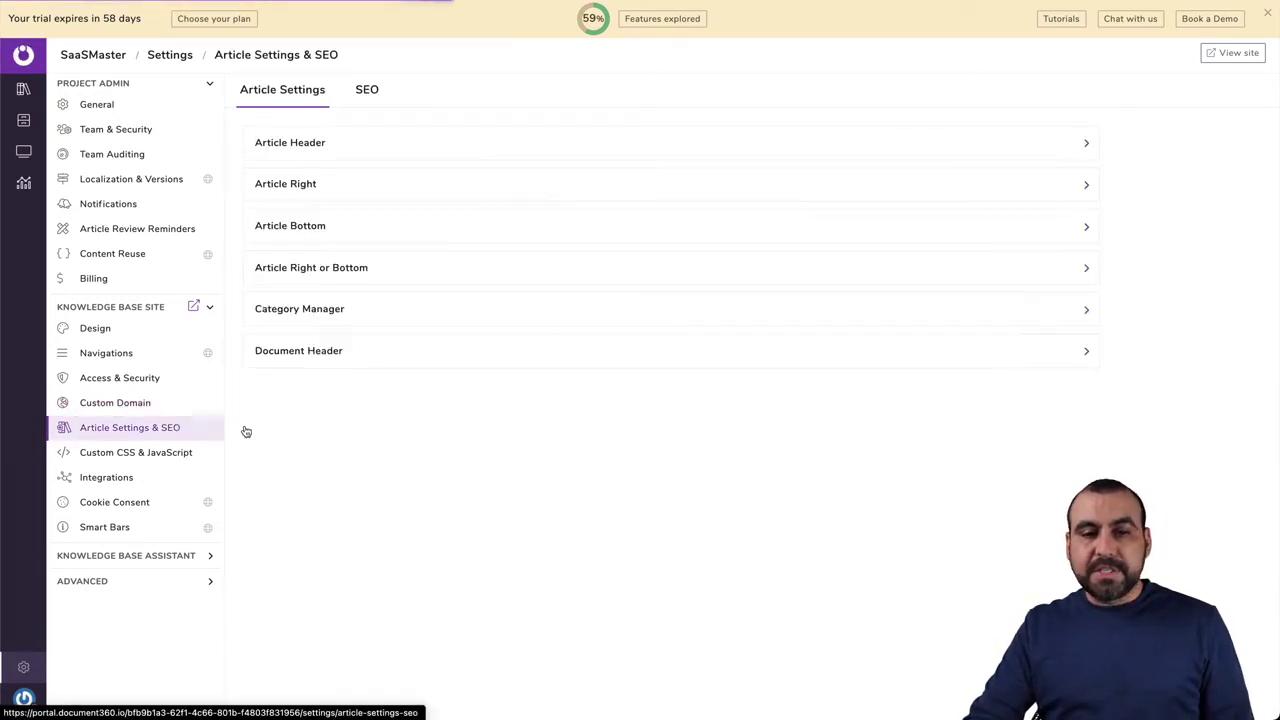
pyautogui.click(382, 148)
pyautogui.click(465, 377)
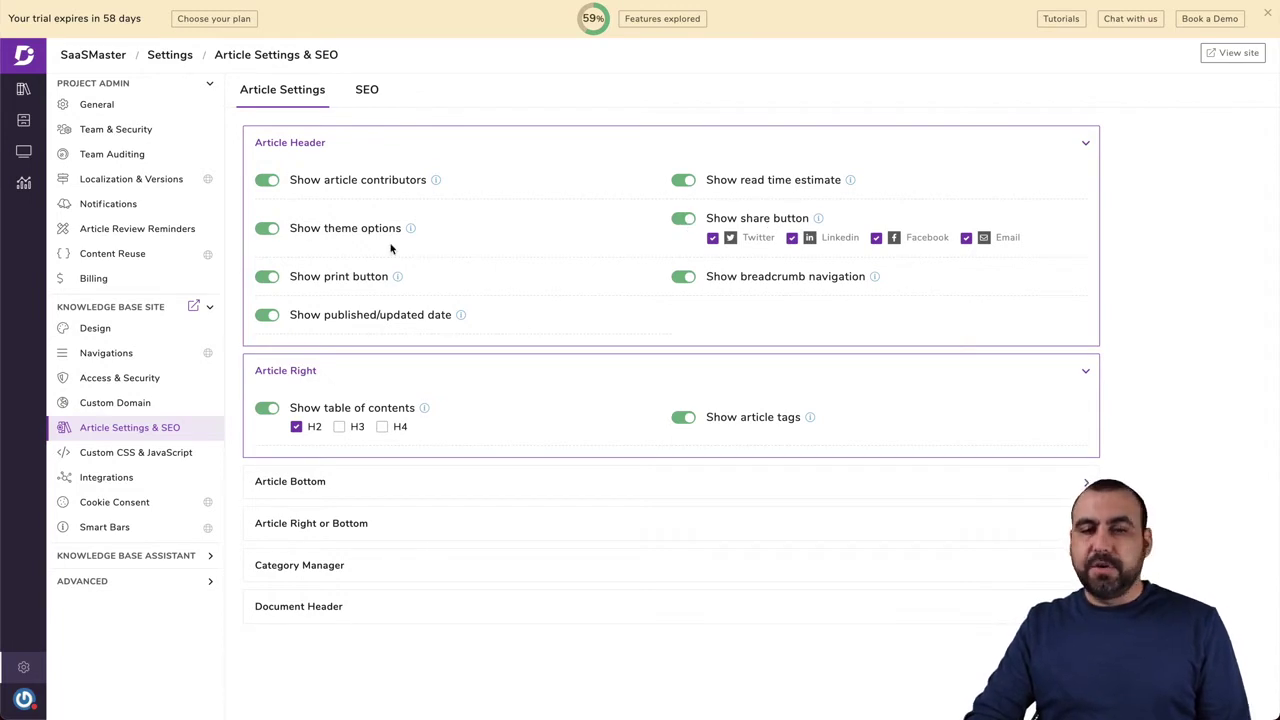
pyautogui.click(205, 458)
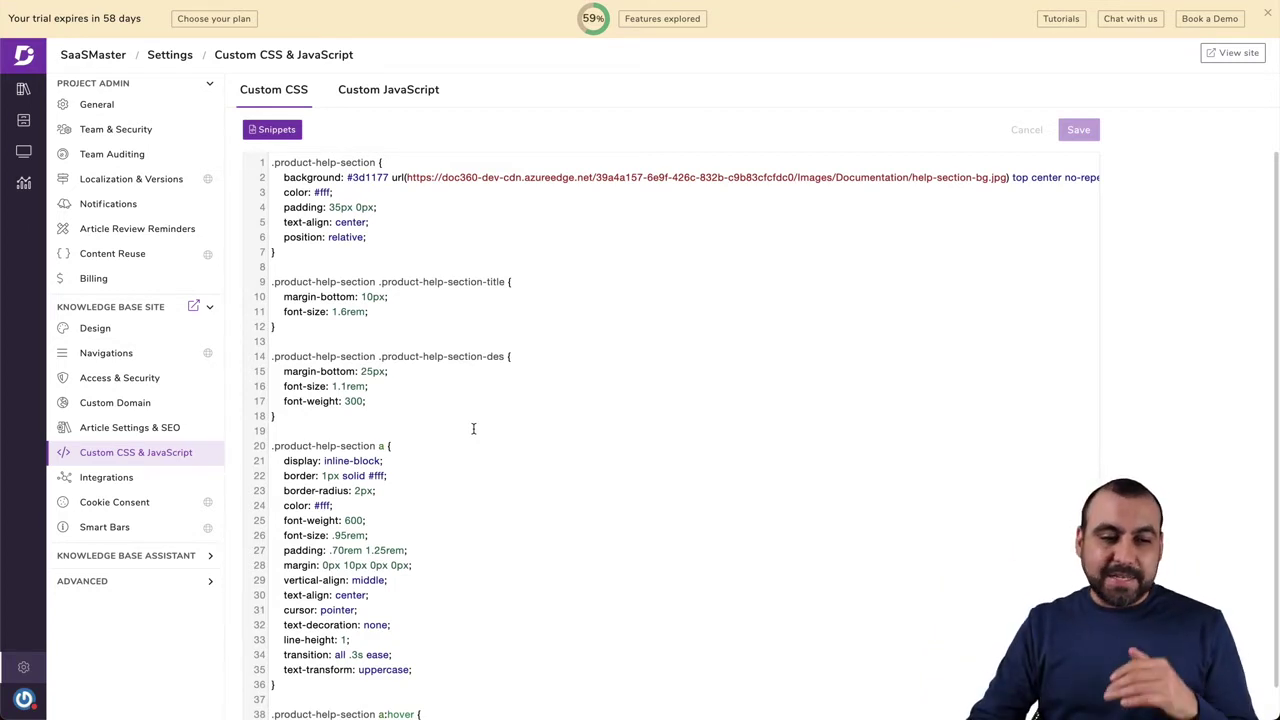
# Browse the integrations available to add, then open the Cookie Consent settings.
pyautogui.click(117, 480)
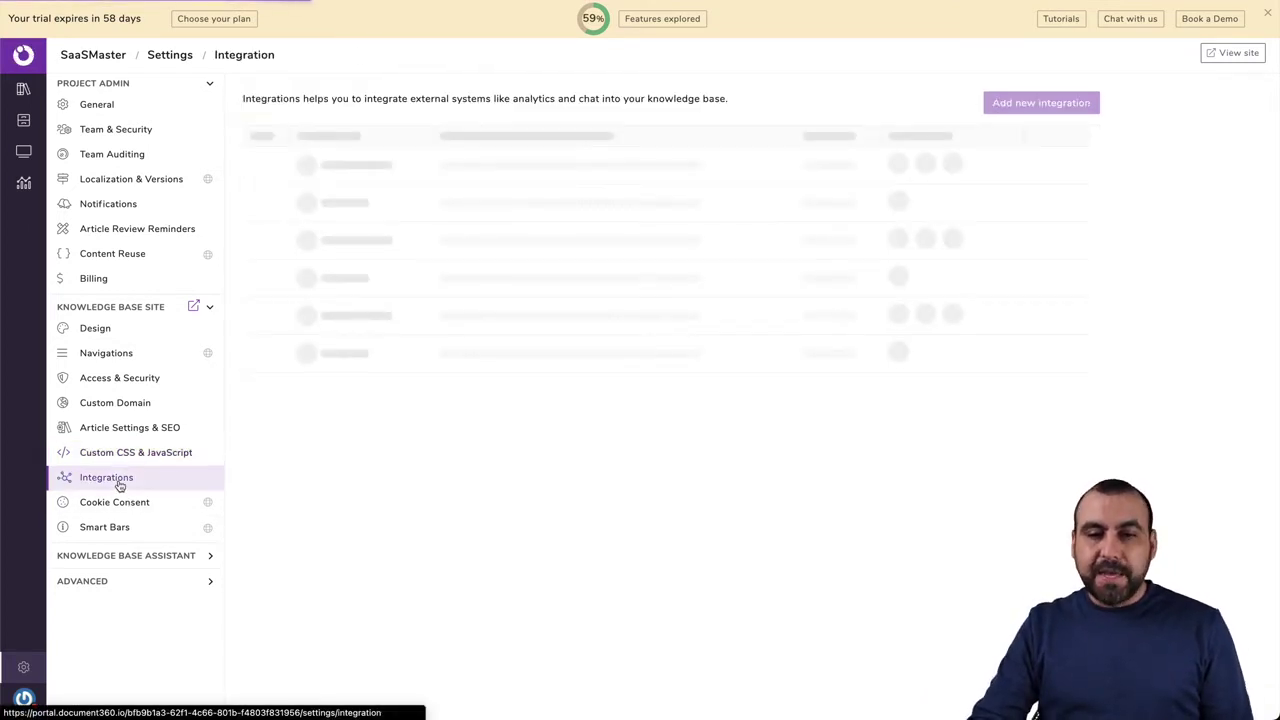
pyautogui.click(1041, 103)
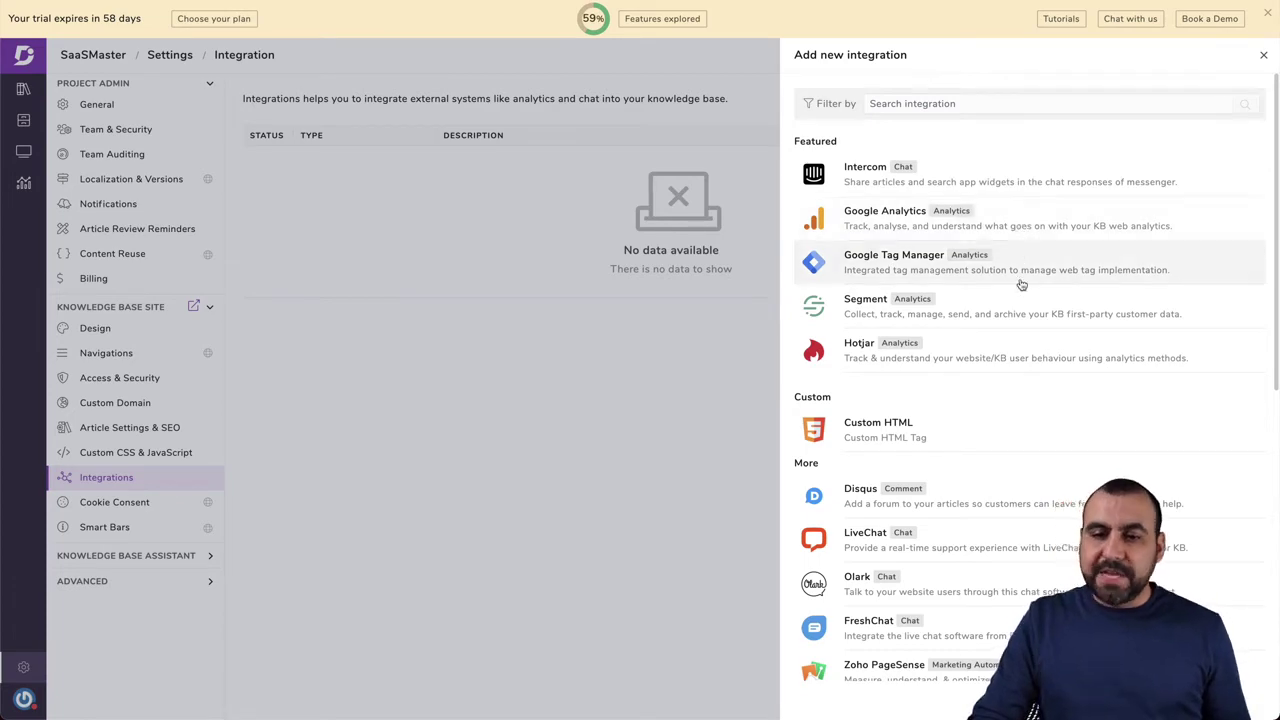
pyautogui.scroll(-2, 1014, 378)
pyautogui.scroll(-6, 1014, 378)
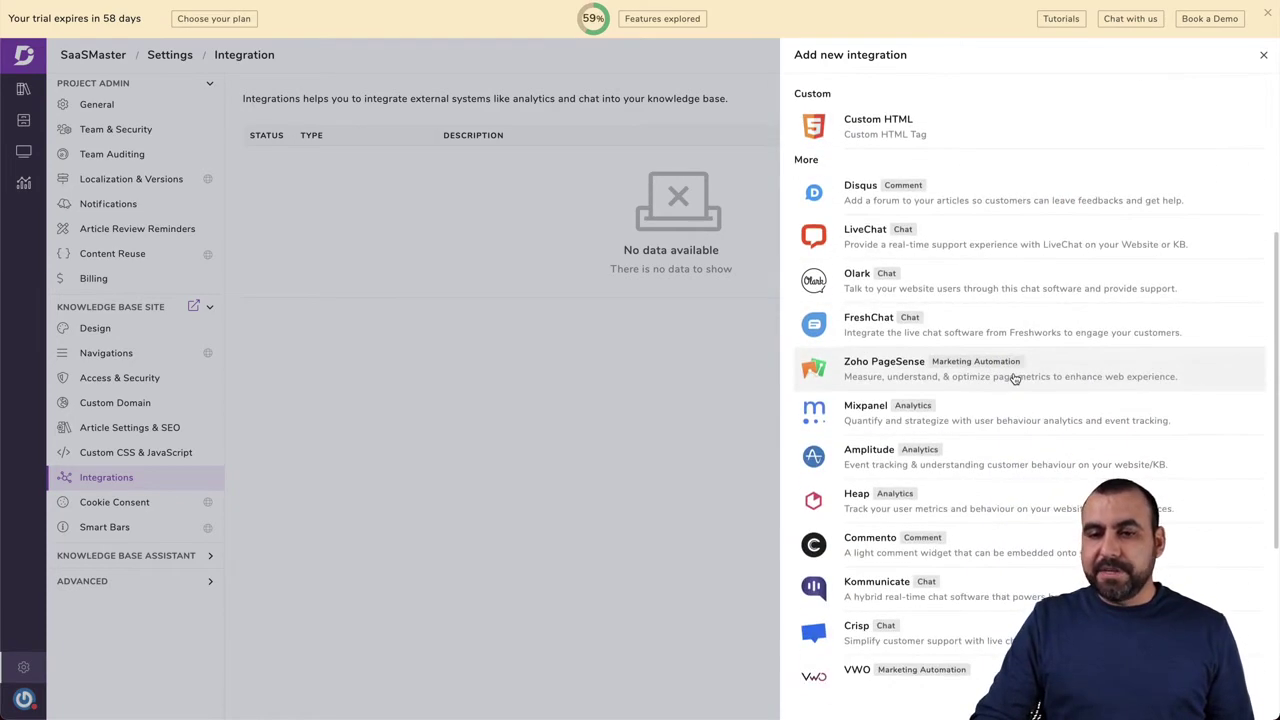
pyautogui.scroll(8, 1014, 378)
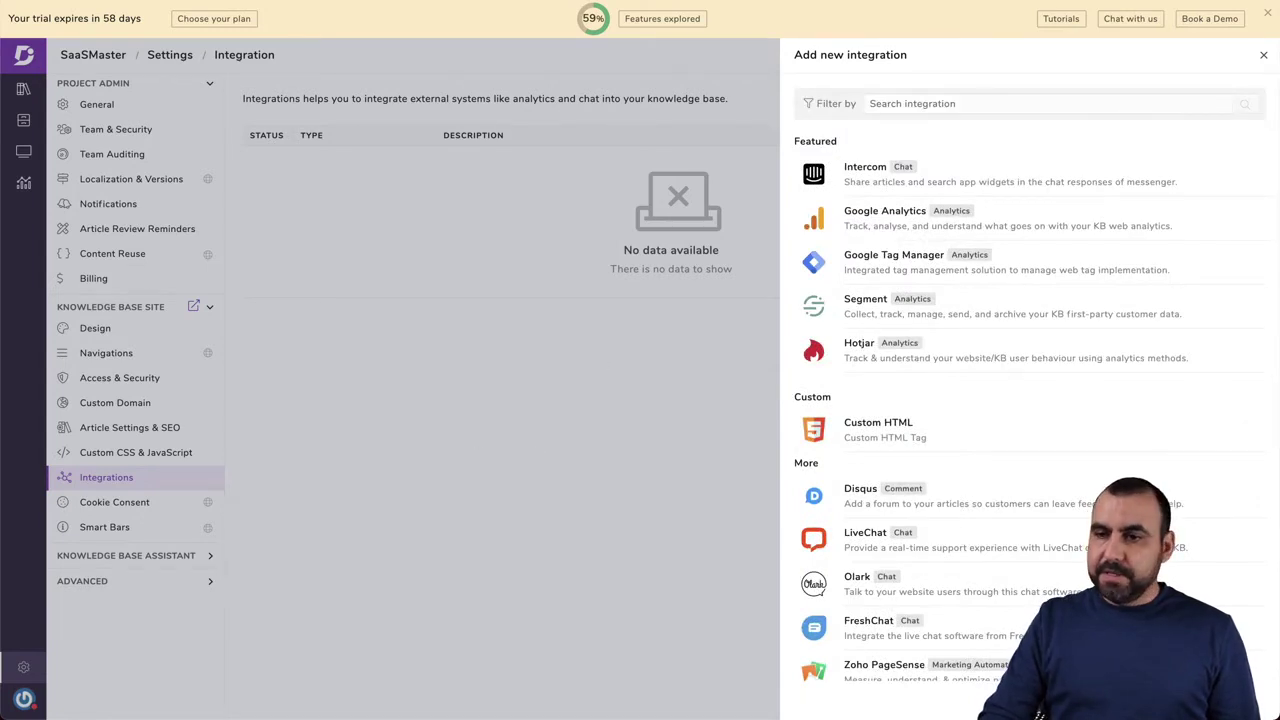
pyautogui.click(289, 397)
pyautogui.click(160, 508)
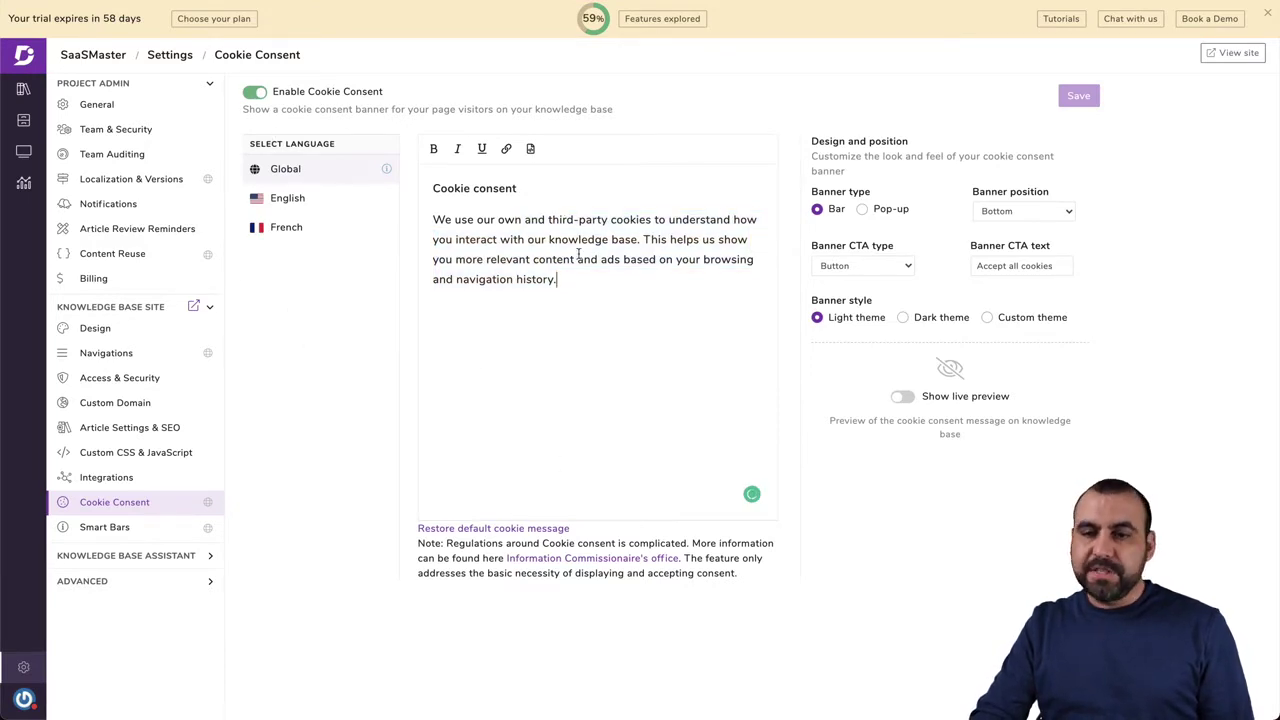
# Review the Smart Bars assistant and advanced options, then expand the Test category in the documentation.
pyautogui.click(130, 532)
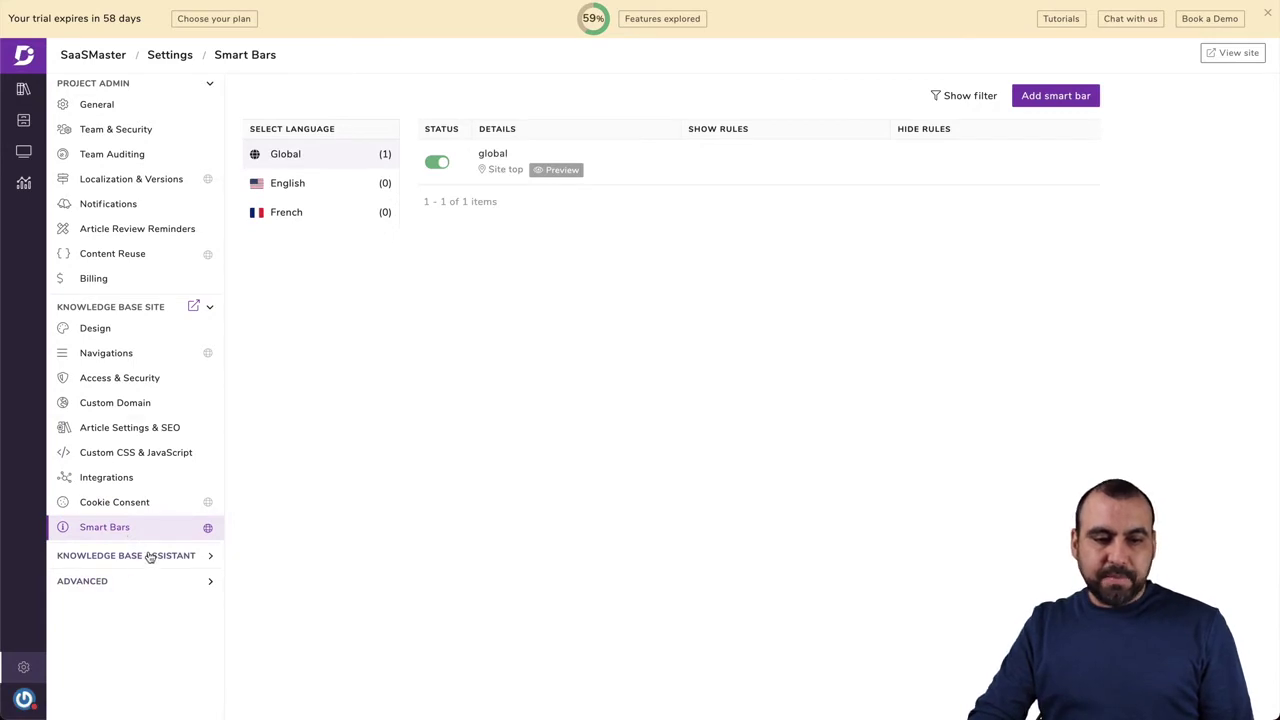
pyautogui.click(165, 558)
pyautogui.click(170, 653)
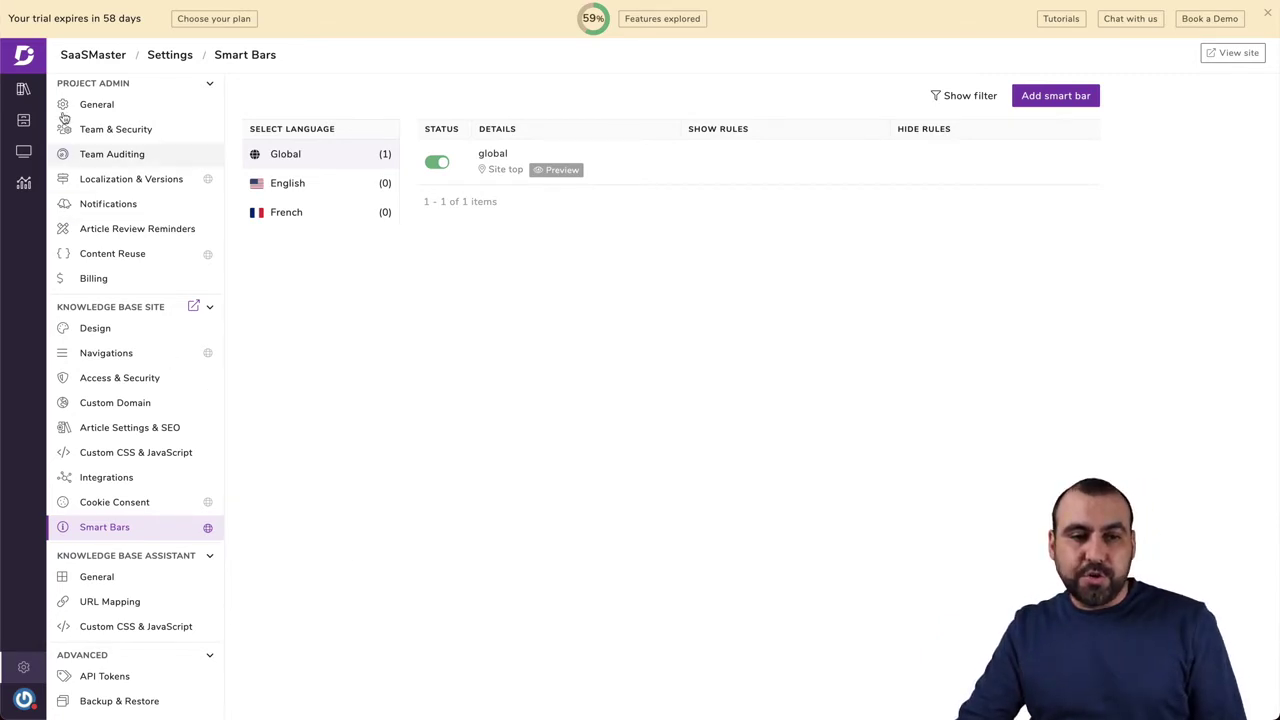
pyautogui.click(23, 88)
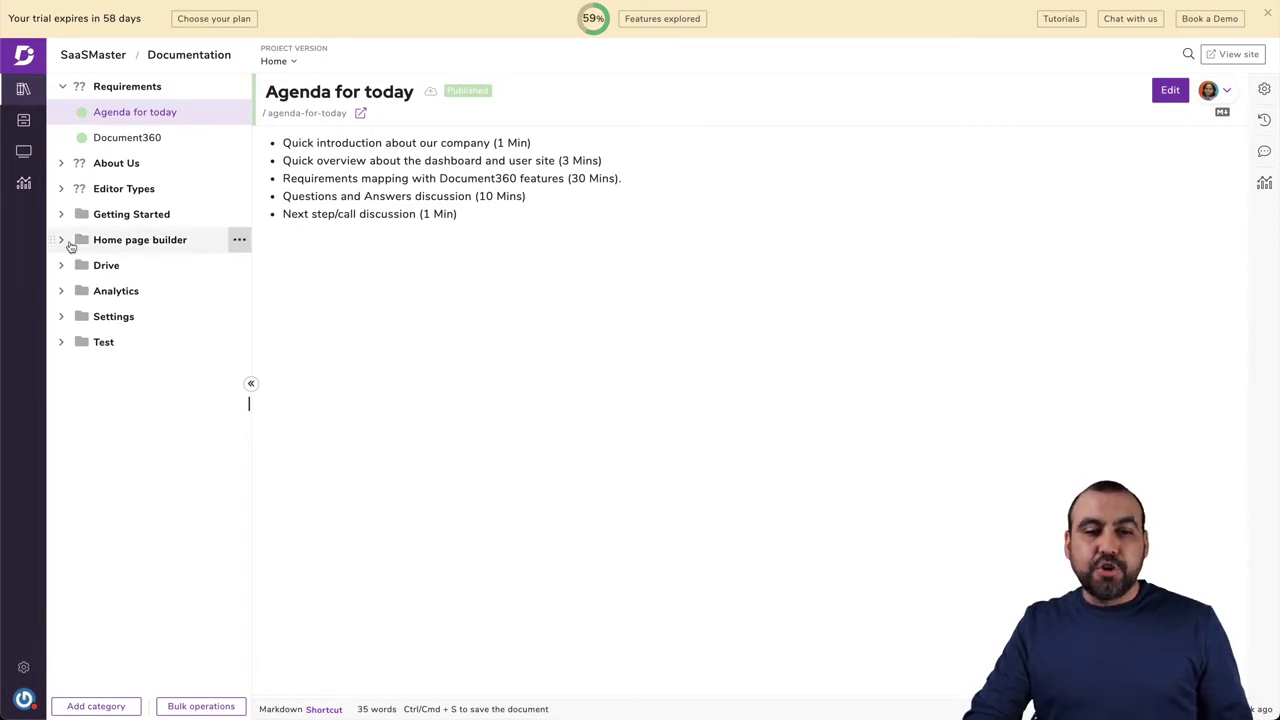
pyautogui.click(63, 344)
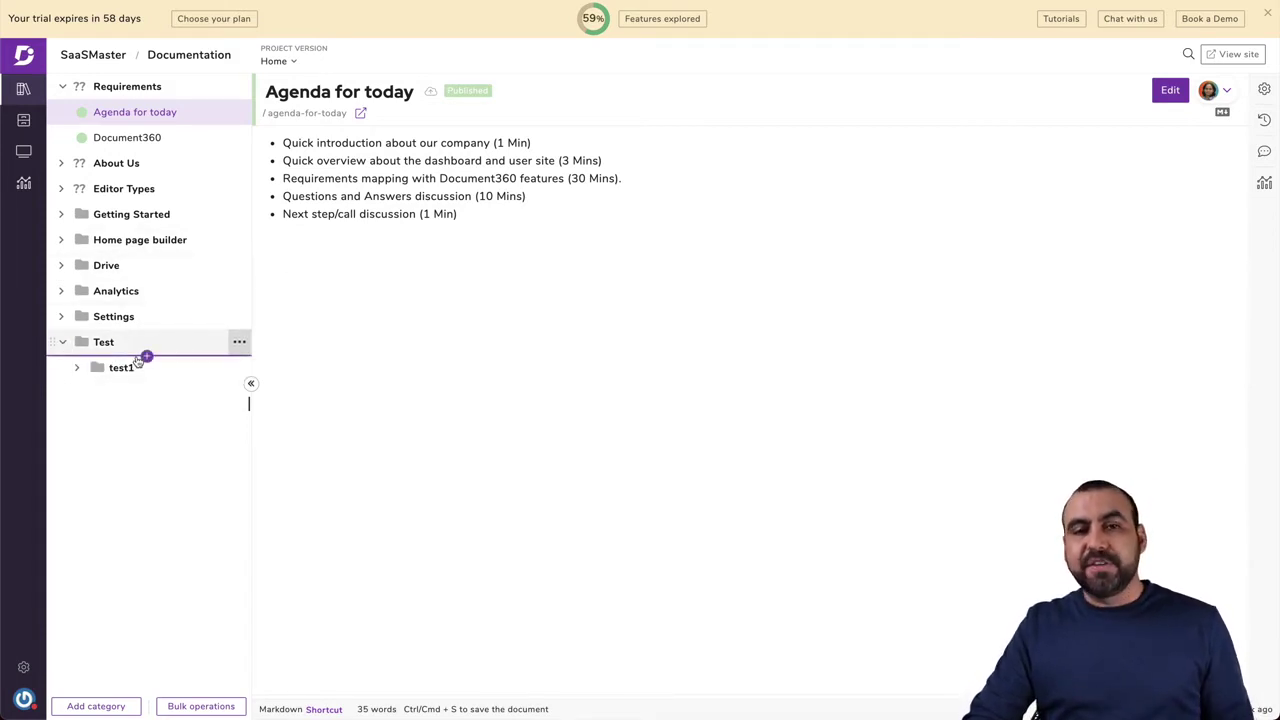
# Expand the test1 and Drive folders, then choose Add article from Drive's actions menu.
pyautogui.click(78, 367)
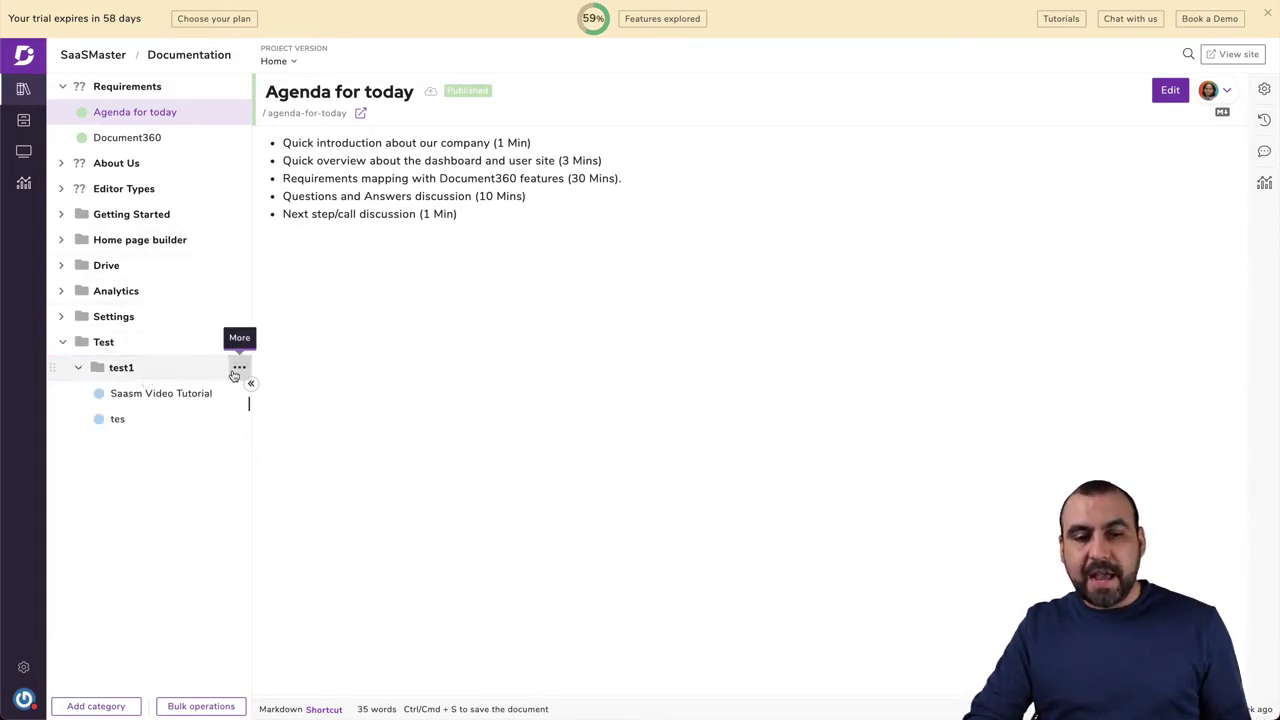
pyautogui.click(239, 370)
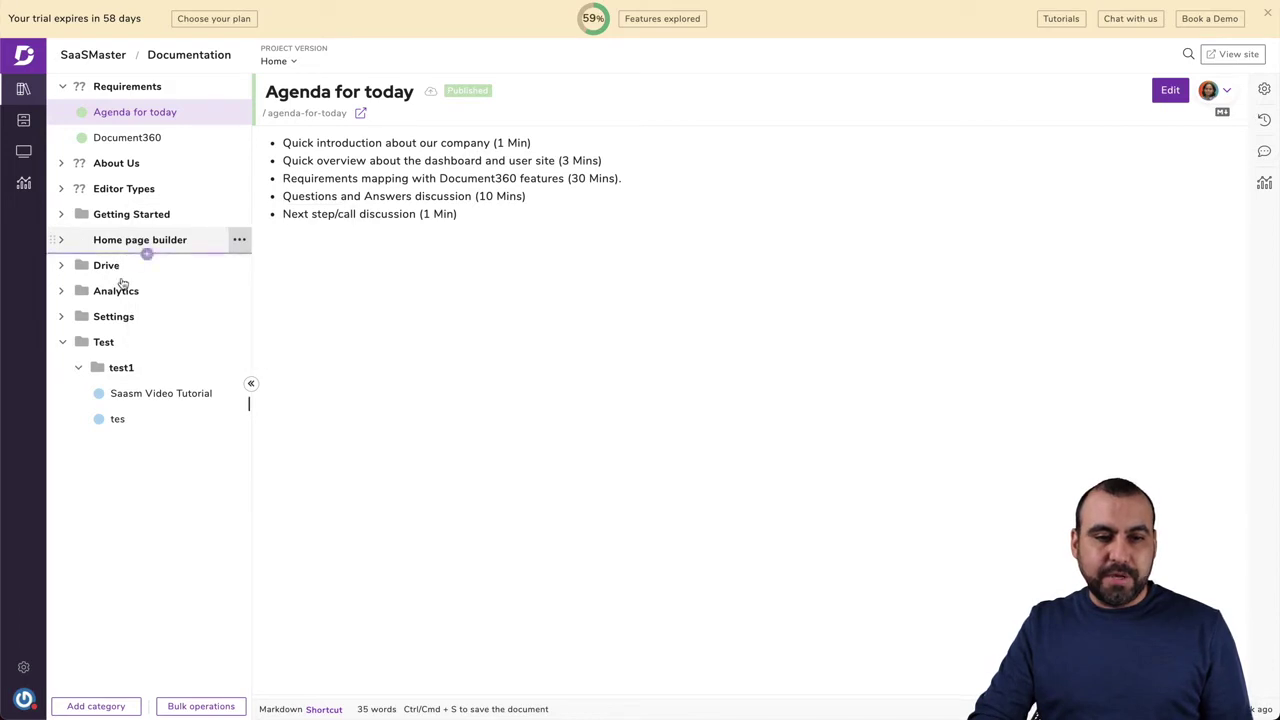
pyautogui.click(142, 266)
pyautogui.click(62, 265)
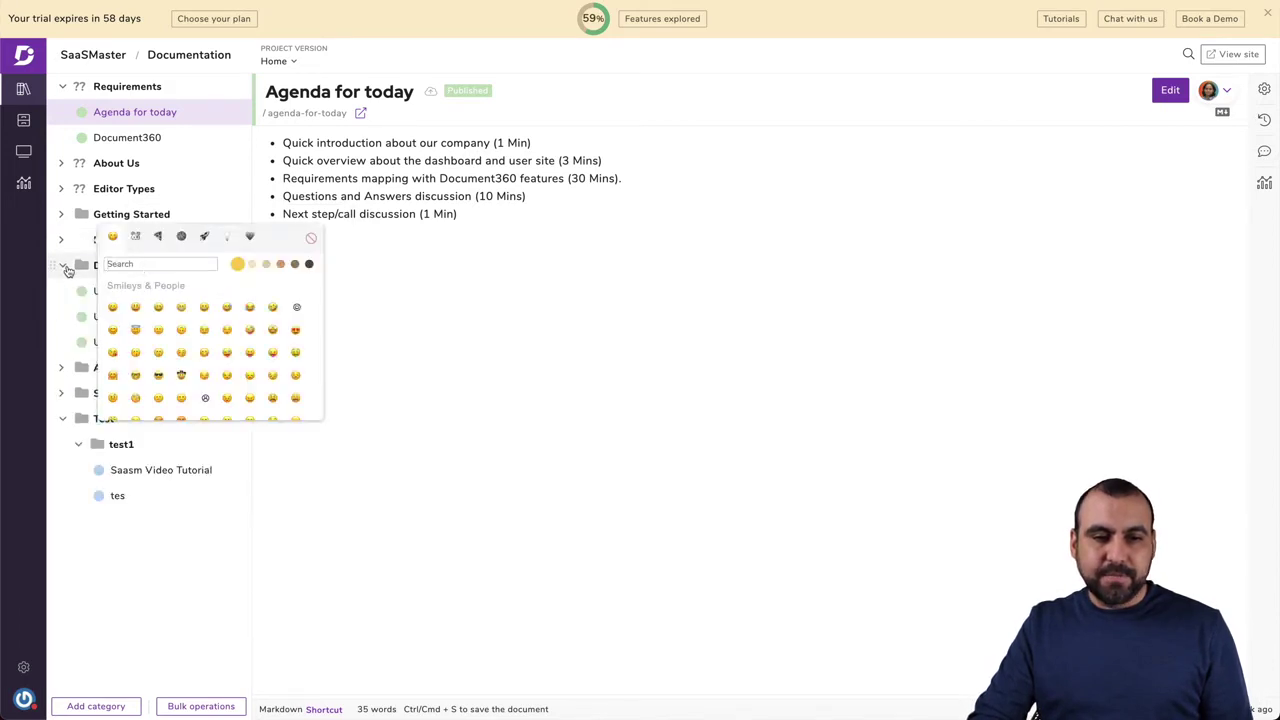
pyautogui.click(81, 267)
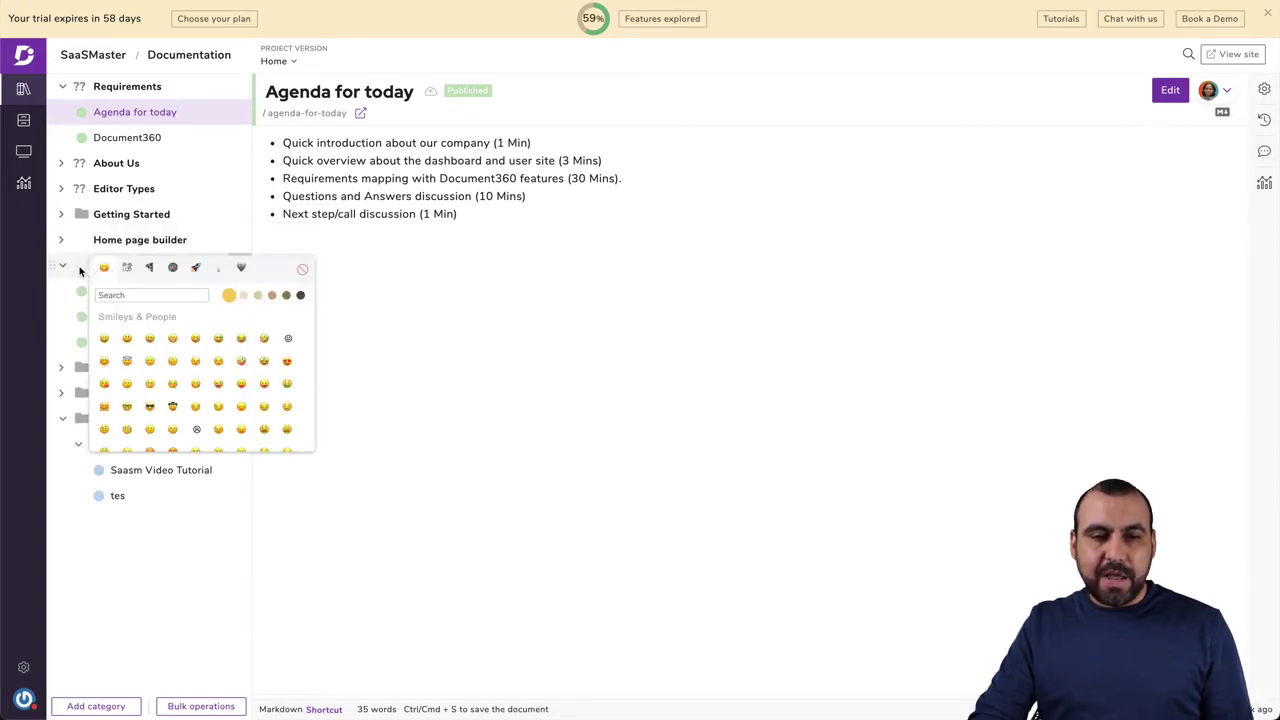
pyautogui.click(79, 270)
pyautogui.click(240, 263)
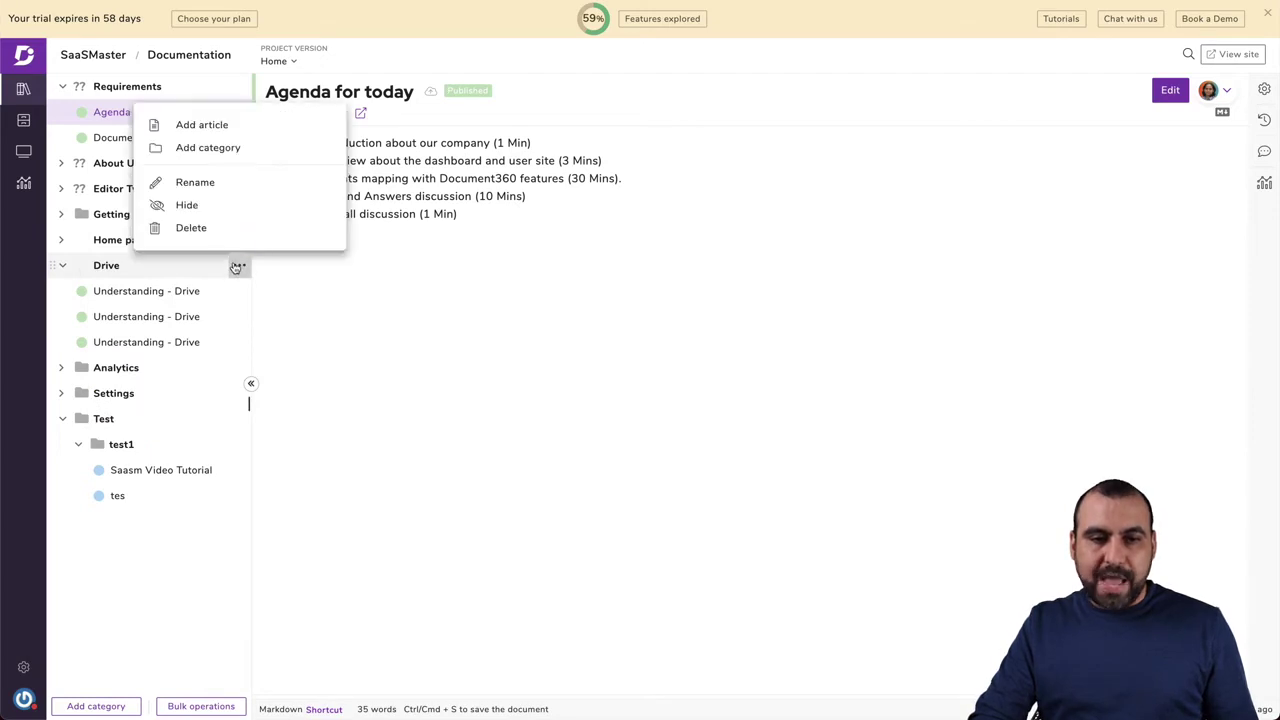
pyautogui.click(229, 128)
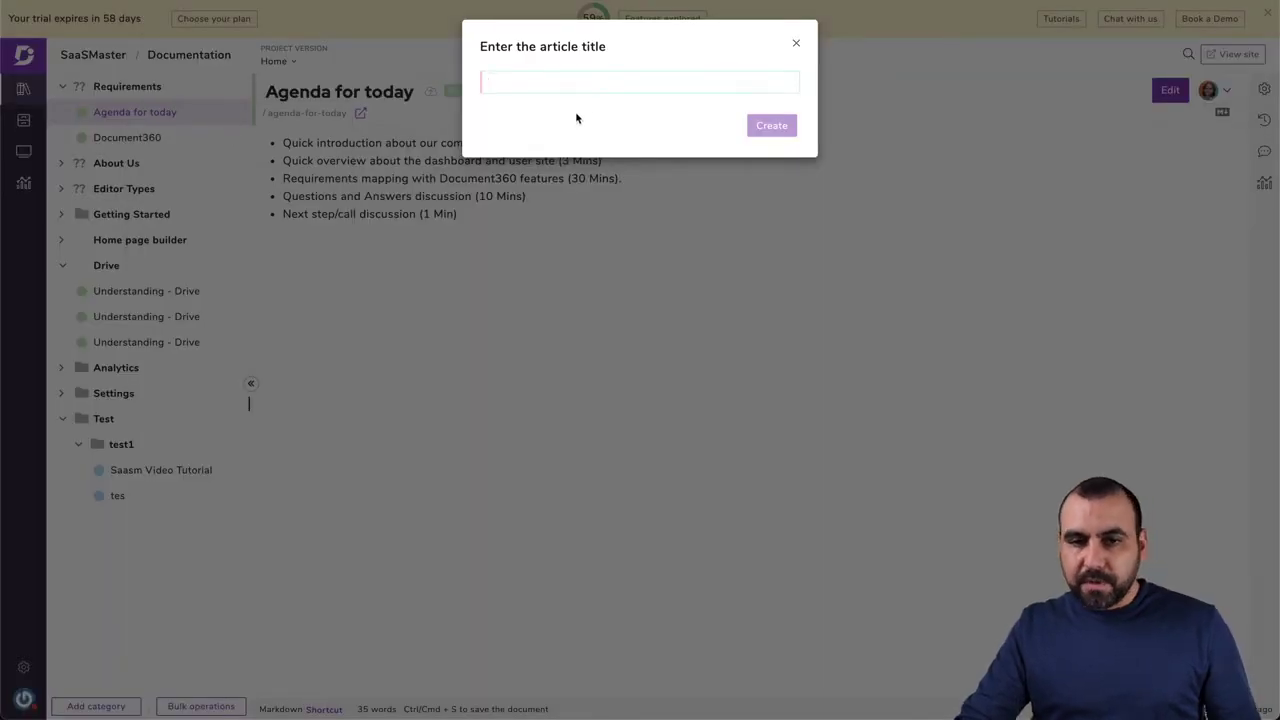
# Create the 'TEST FOR VIDEO' article and show its editor-type setting (Markdown).
pyautogui.write('TEST ')
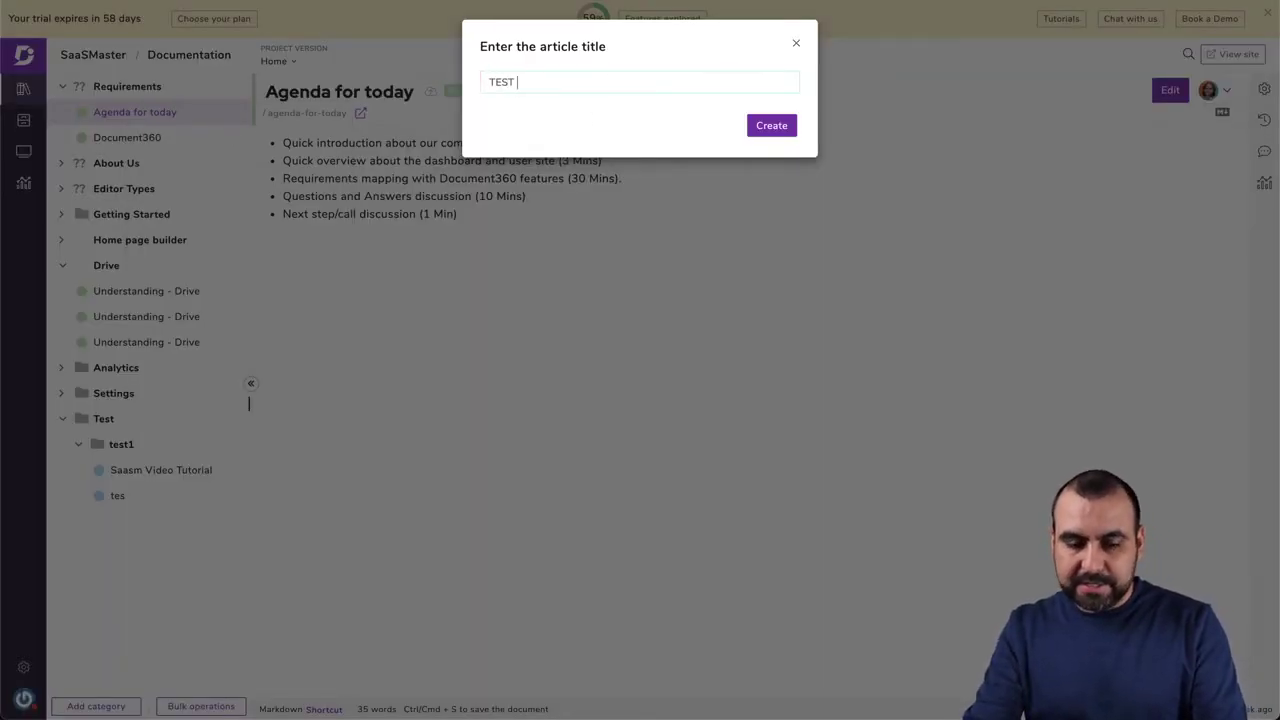
pyautogui.write('FOR VIDEO')
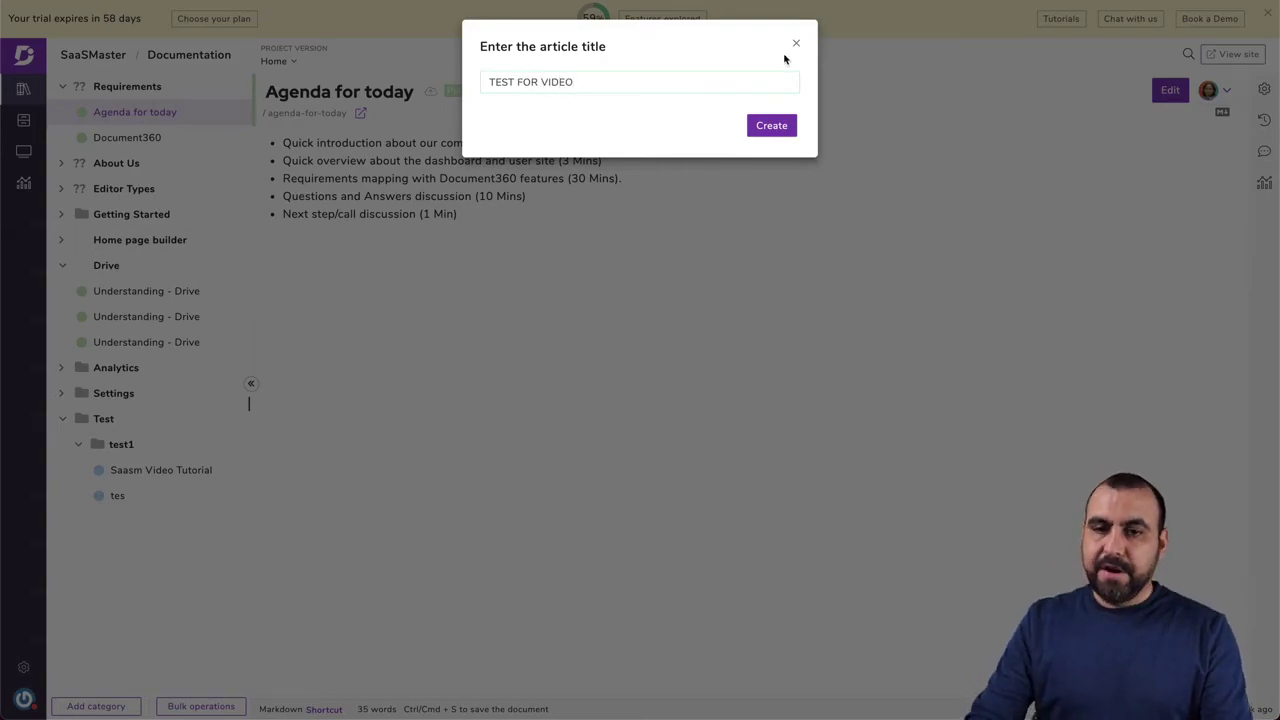
pyautogui.click(770, 126)
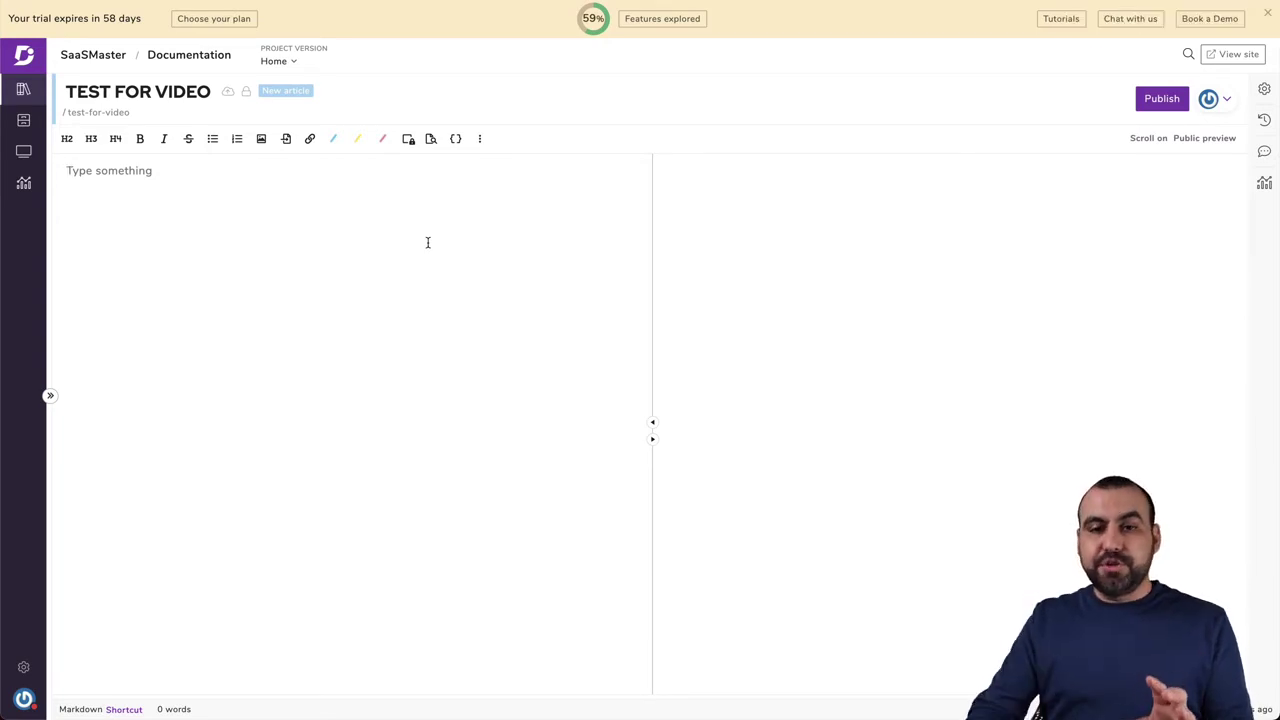
pyautogui.click(1262, 92)
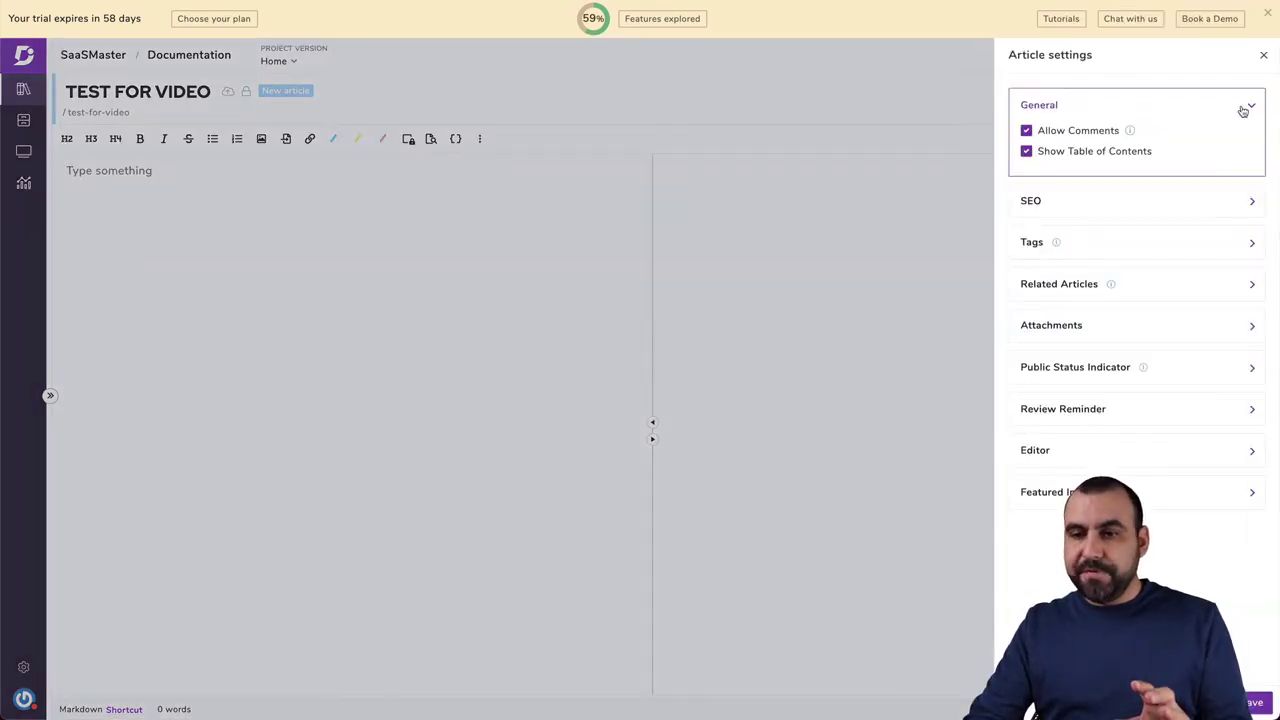
pyautogui.click(1129, 452)
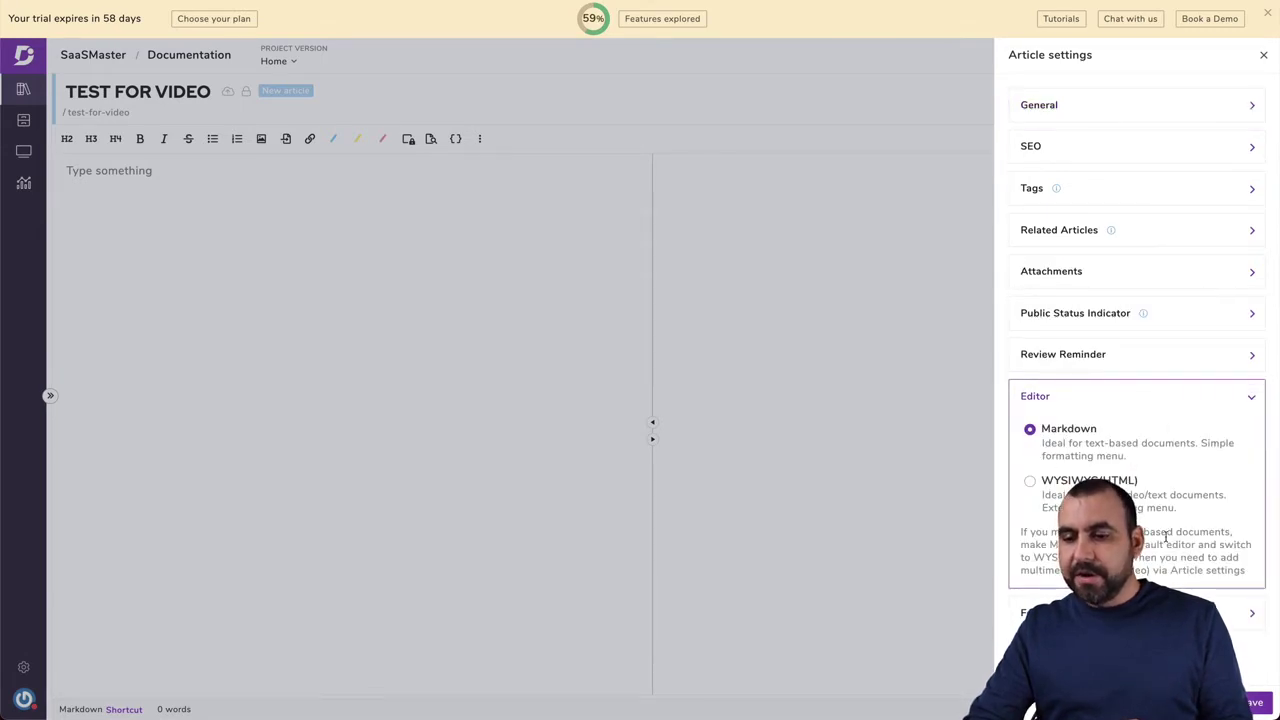
# Write 'Hhow do you take a screenshot' and 'Hit on your keyboard comand shift 3', then screenshot the editor.
pyautogui.click(1263, 55)
pyautogui.click(303, 274)
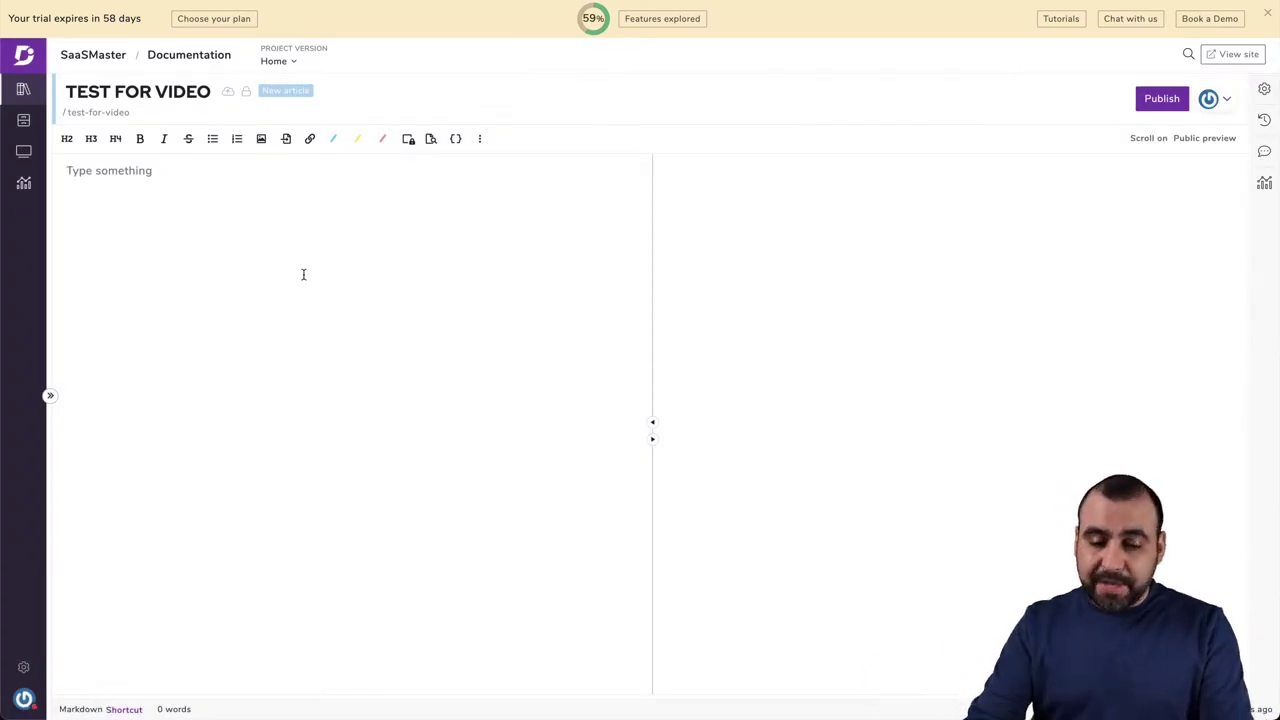
pyautogui.write('Hhow do you t')
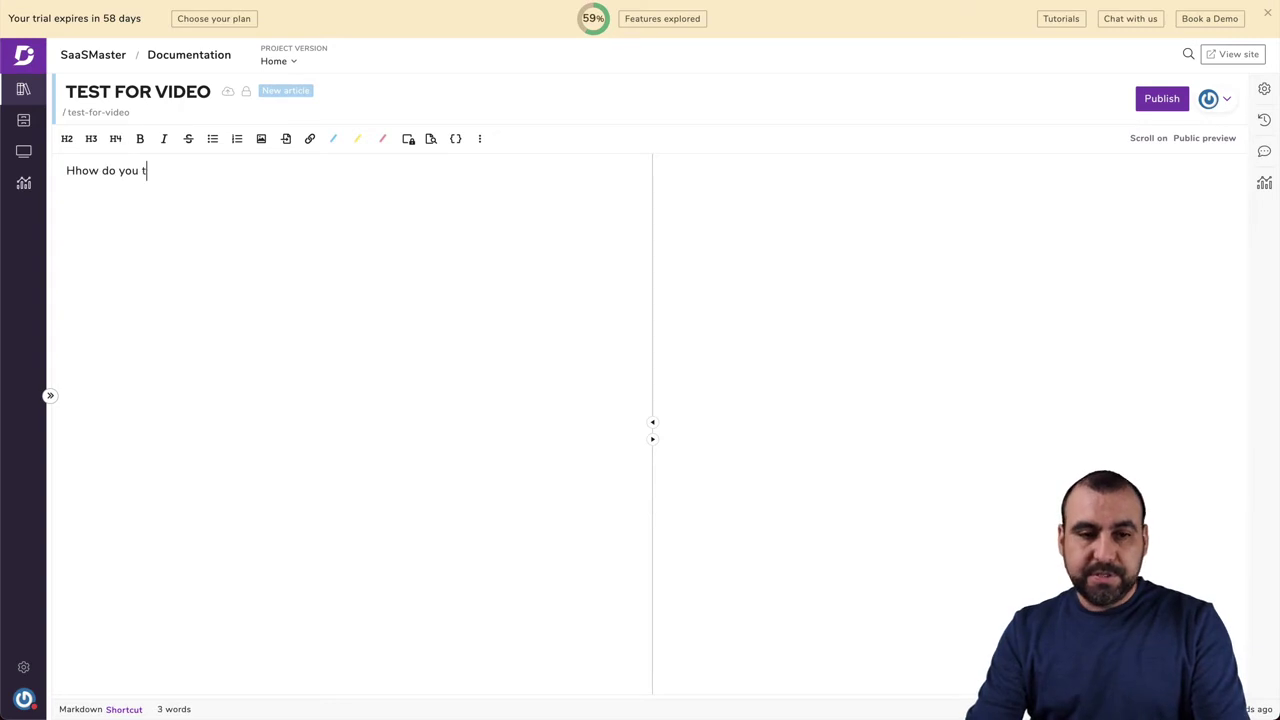
pyautogui.write('ake a screenshot')
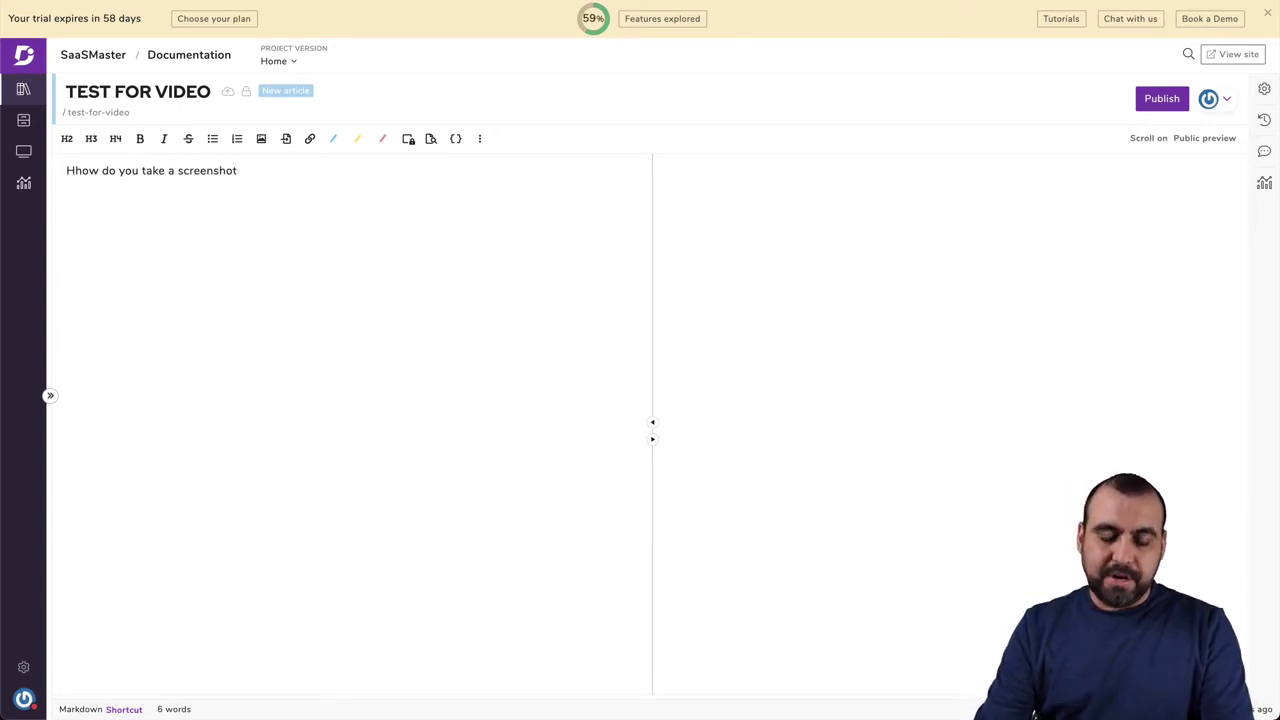
pyautogui.press('Return')
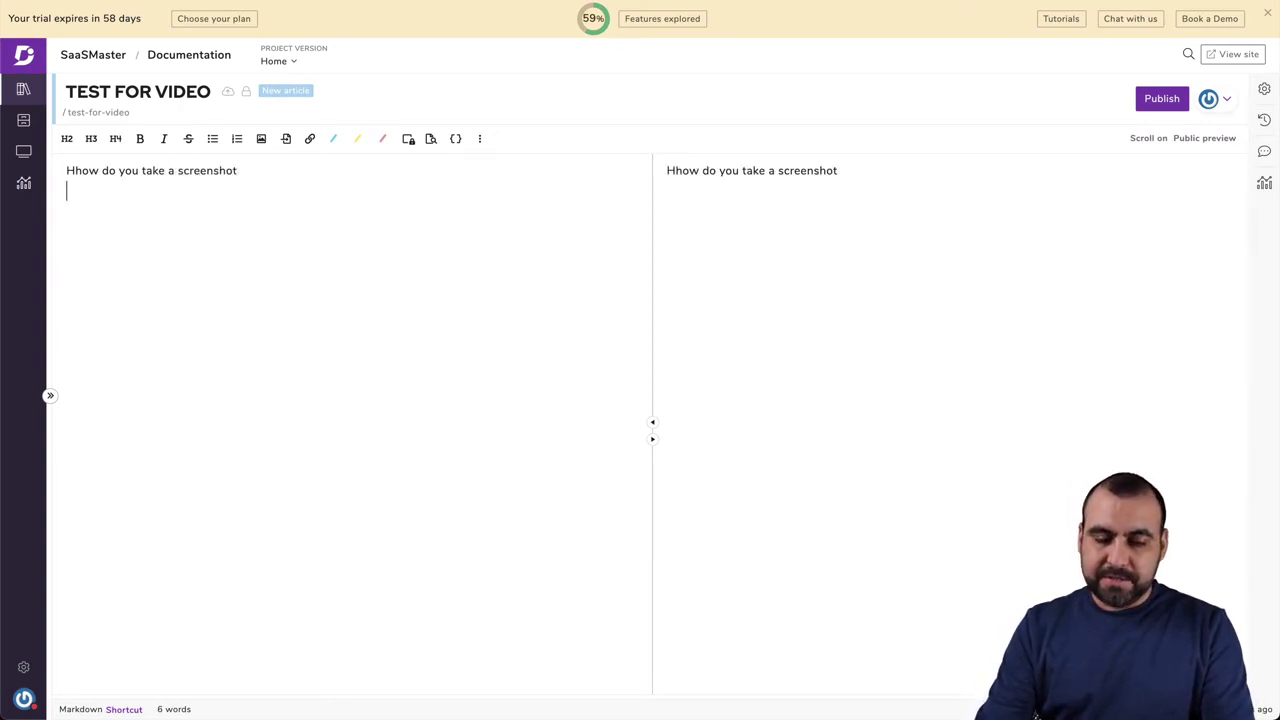
pyautogui.write('H')
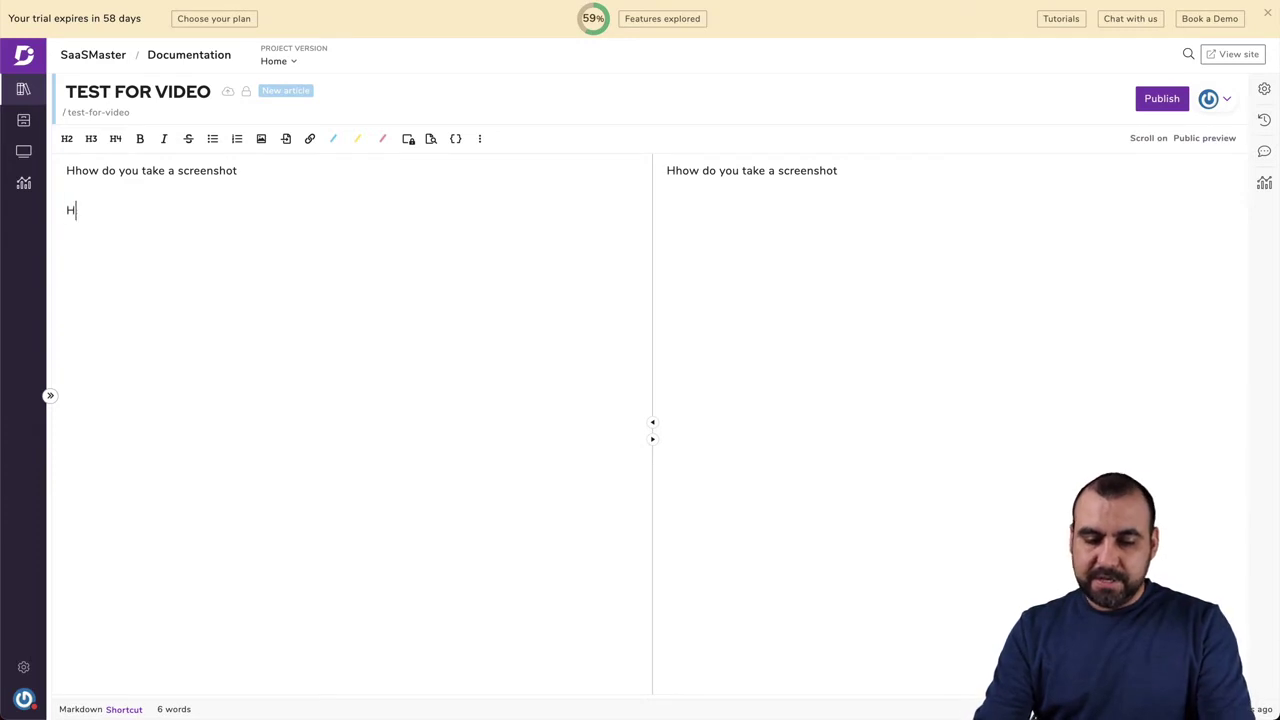
pyautogui.write('it on your keyw')
pyautogui.press('BackSpace')
pyautogui.write('board ')
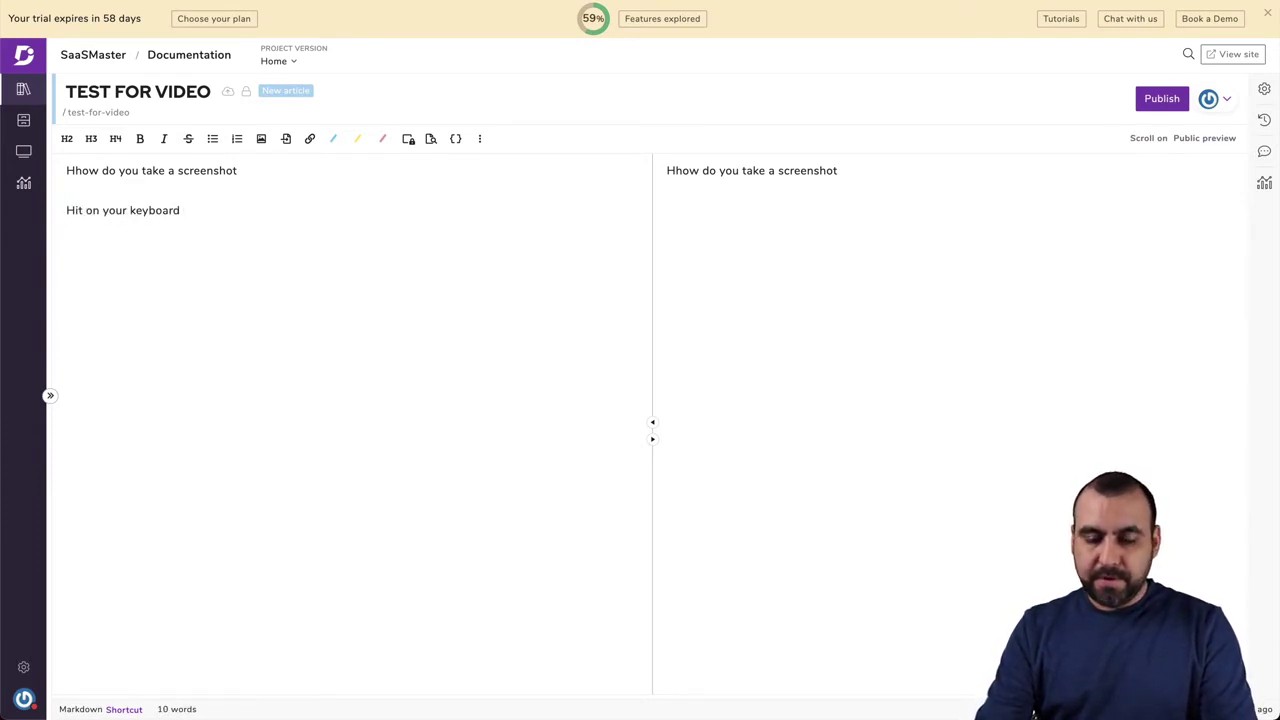
pyautogui.write('comand shif')
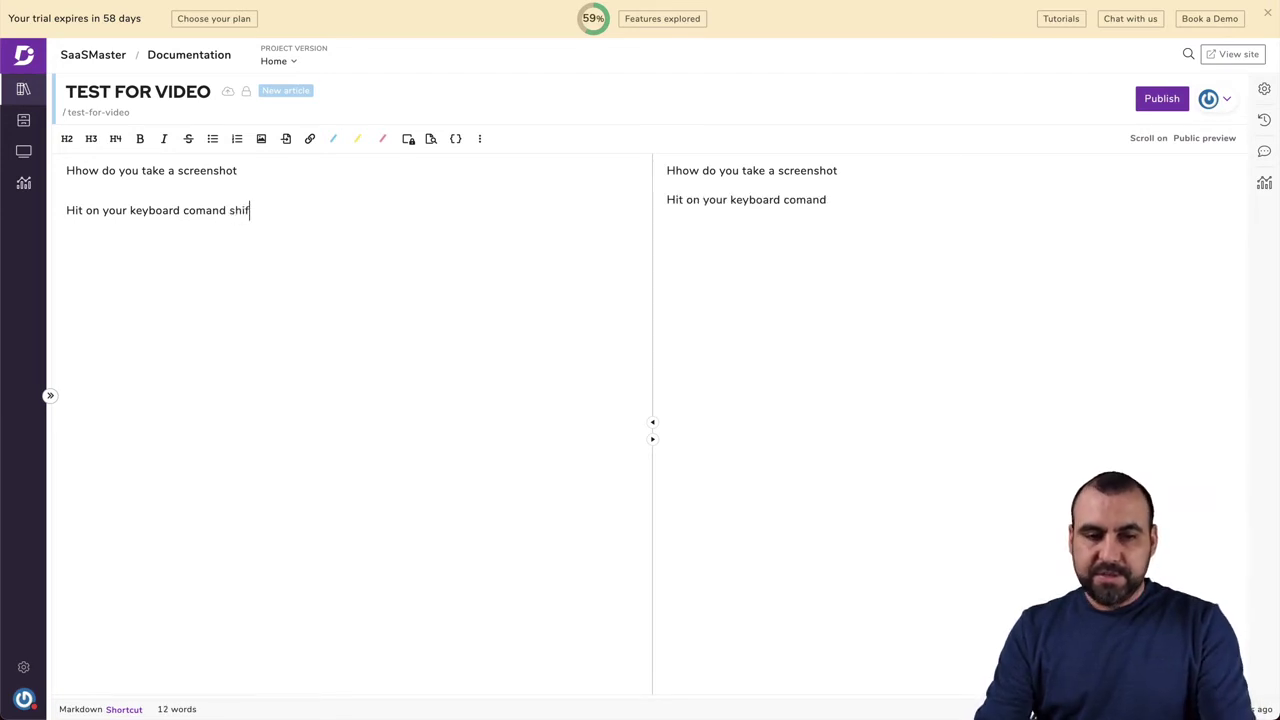
pyautogui.write('t 3')
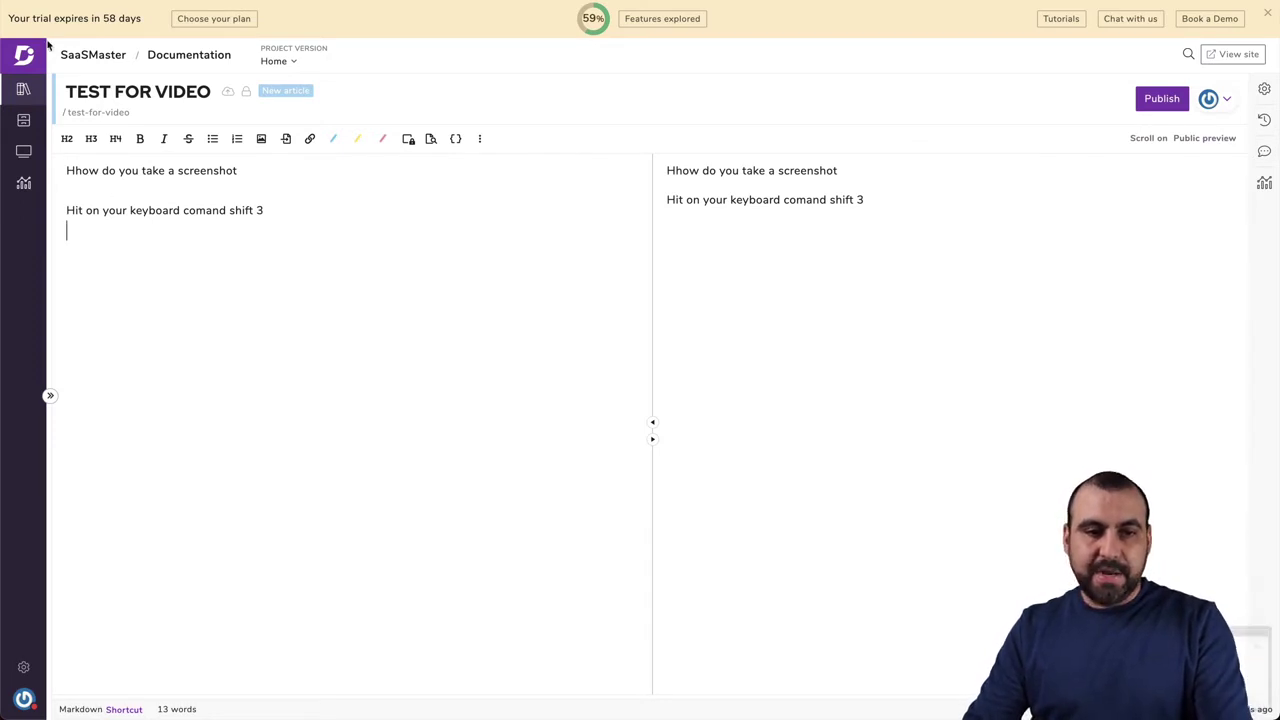
pyautogui.press('super+shift+4')
pyautogui.moveTo(50, 12); pyautogui.dragTo(1108, 518)
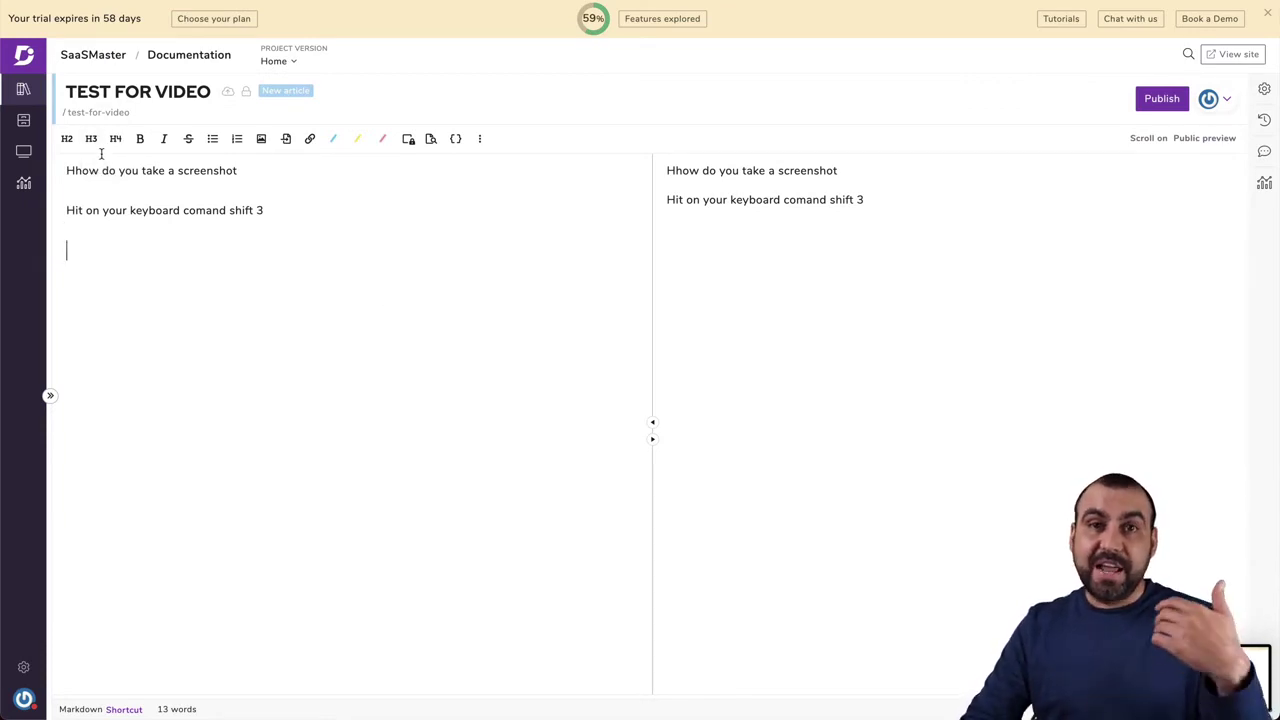
# Upload Screen Shot 2021-03-05 at 11.54.27 AM.png from the Desktop and insert it below the instruction.
pyautogui.click(261, 139)
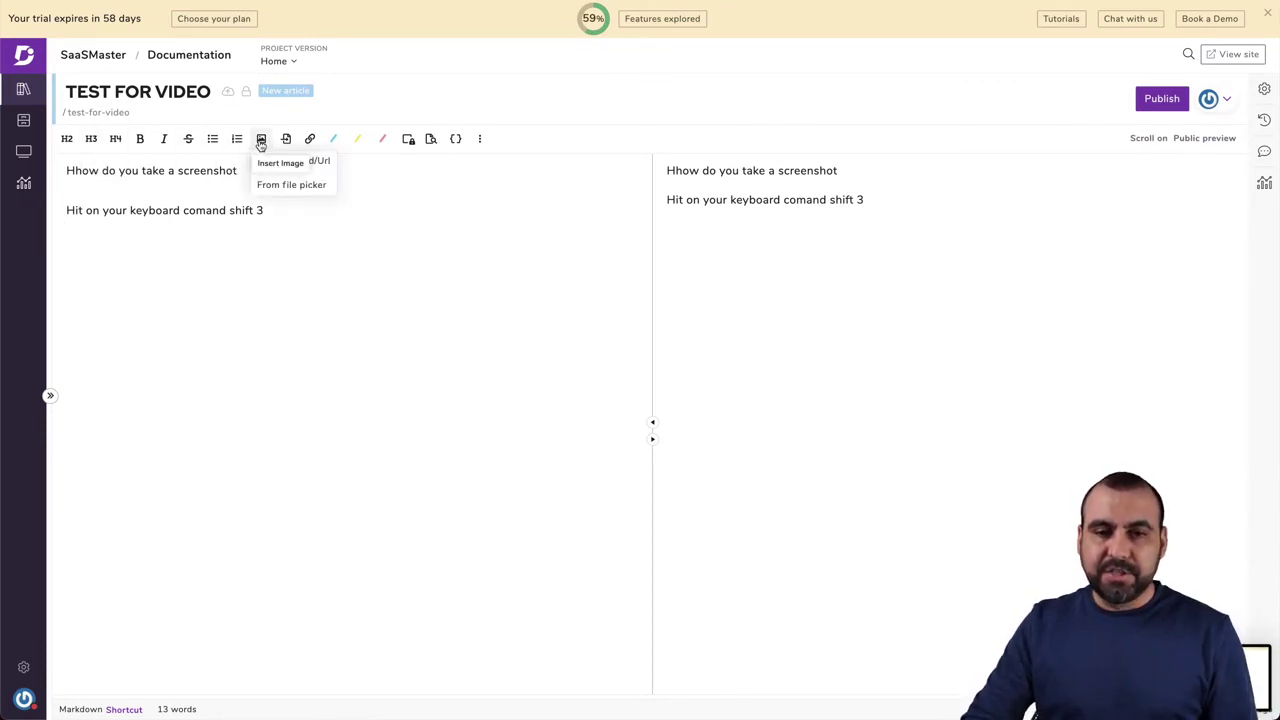
pyautogui.click(313, 161)
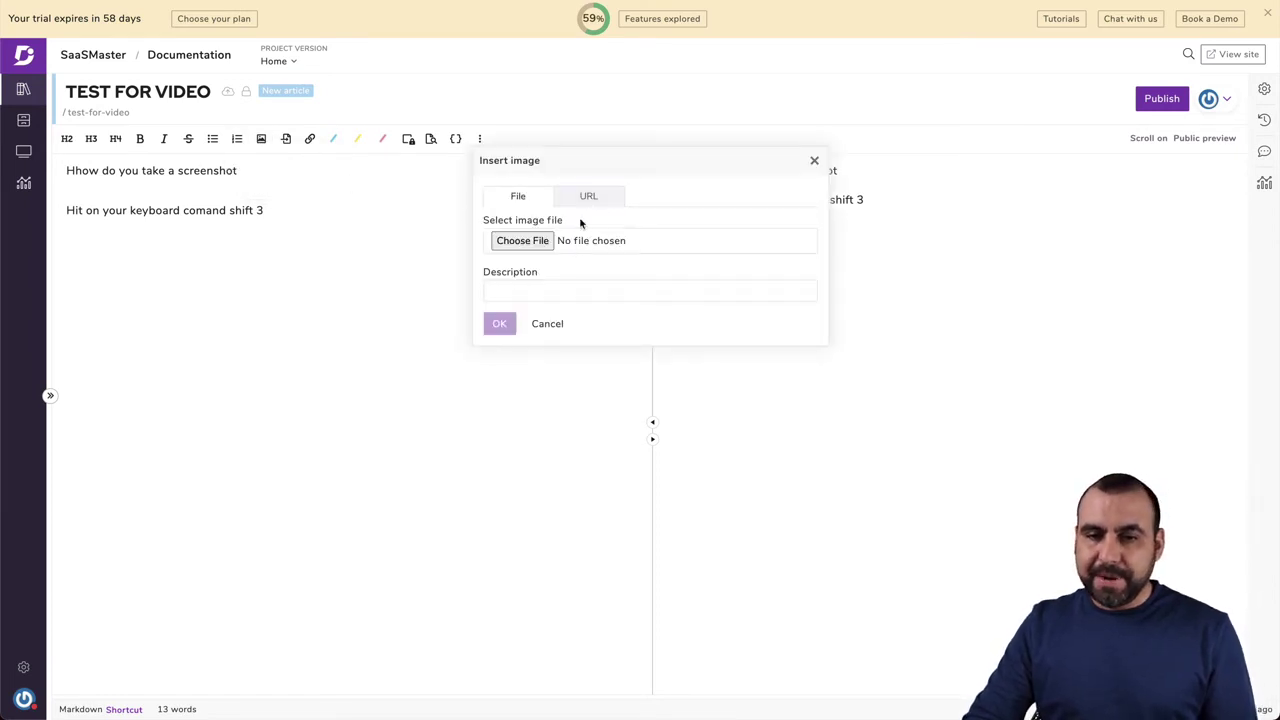
pyautogui.click(528, 241)
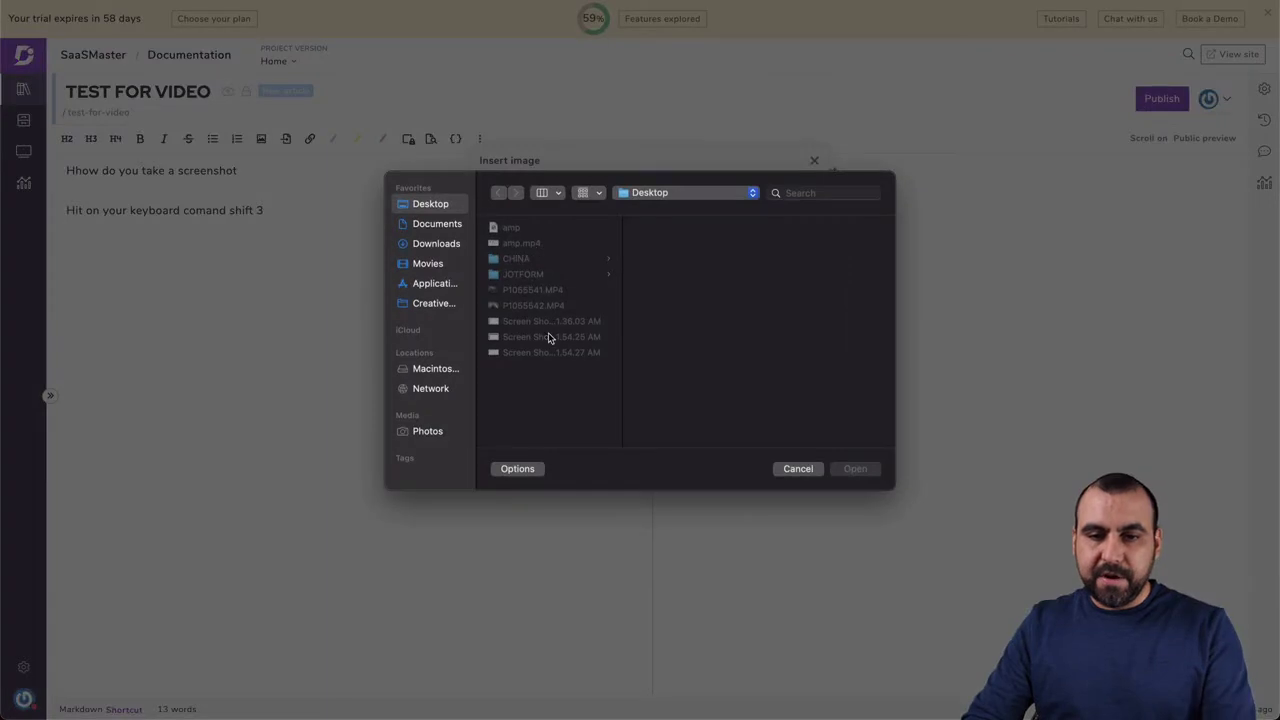
pyautogui.click(553, 352)
pyautogui.click(853, 468)
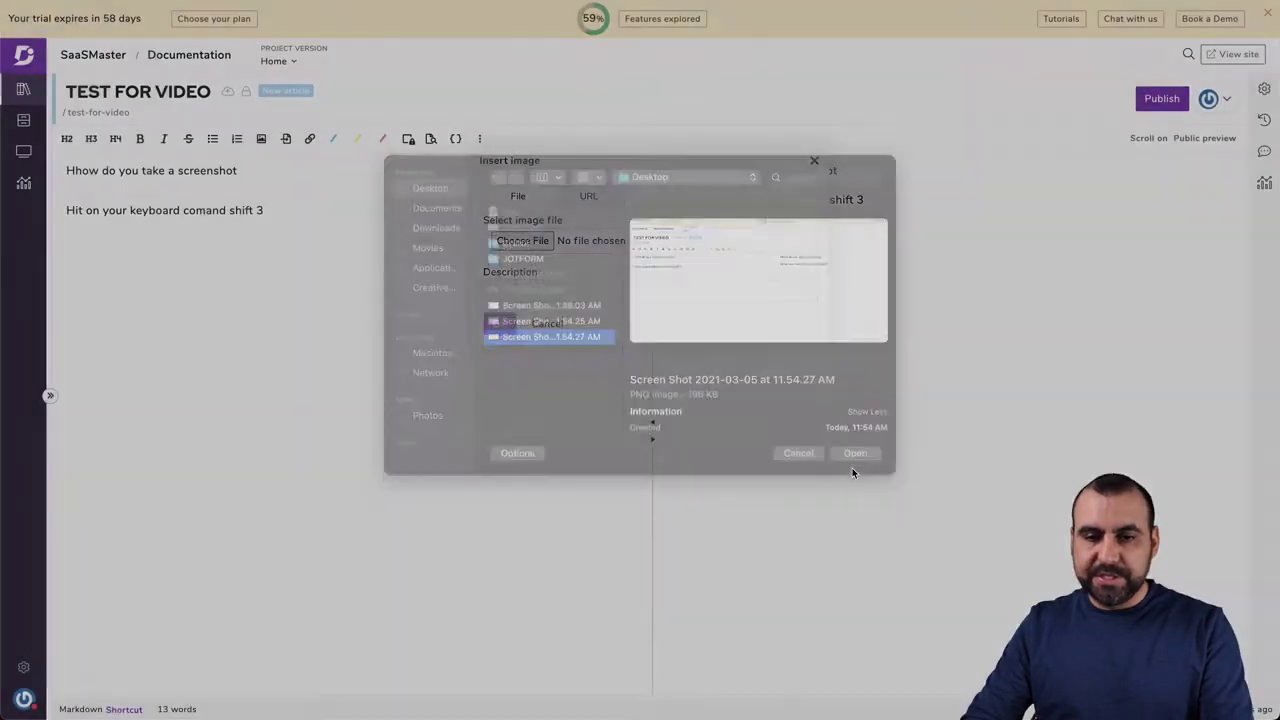
pyautogui.click(503, 324)
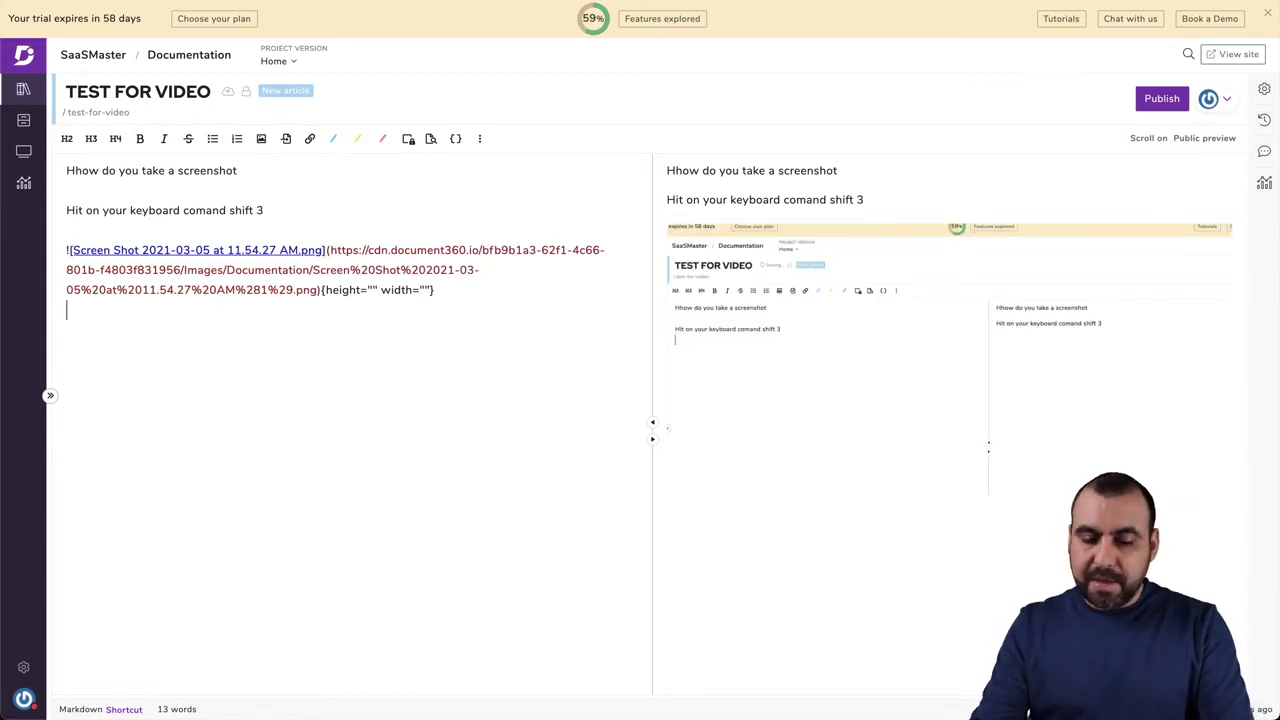
# Type the line 'More articles go to home' beneath the screenshot.
pyautogui.write('ore articu')
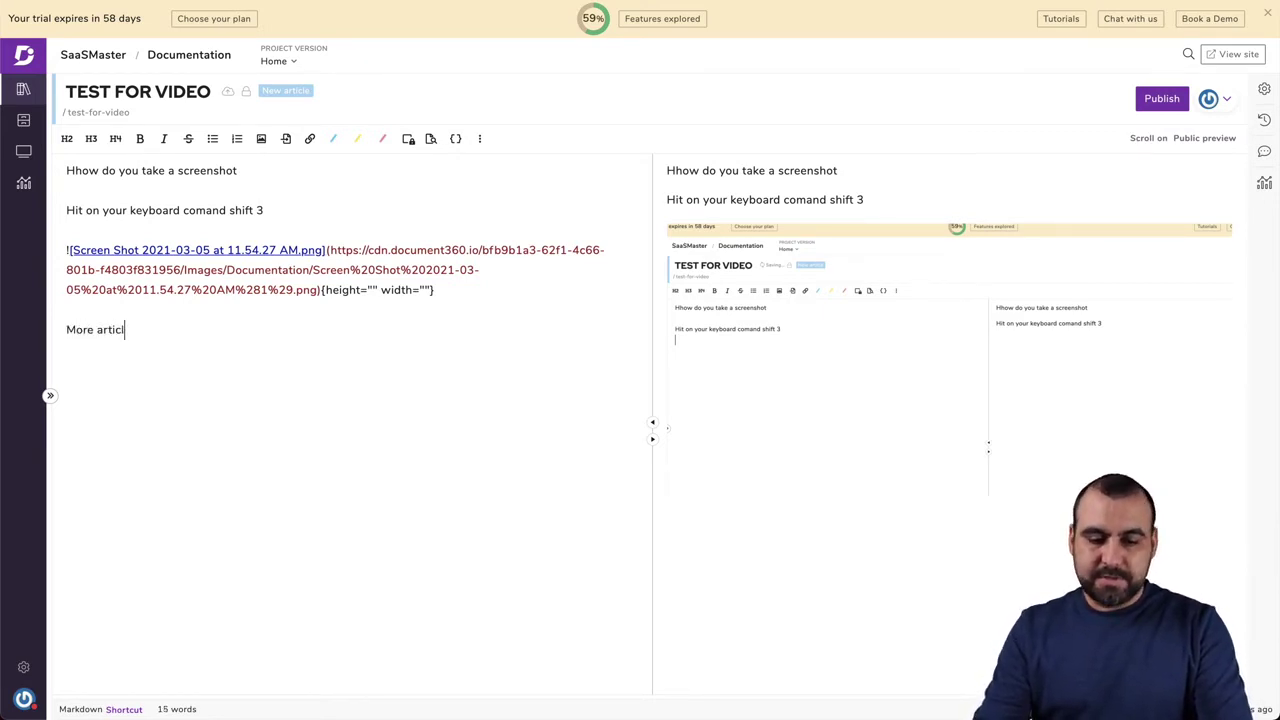
pyautogui.write('es go tdown')
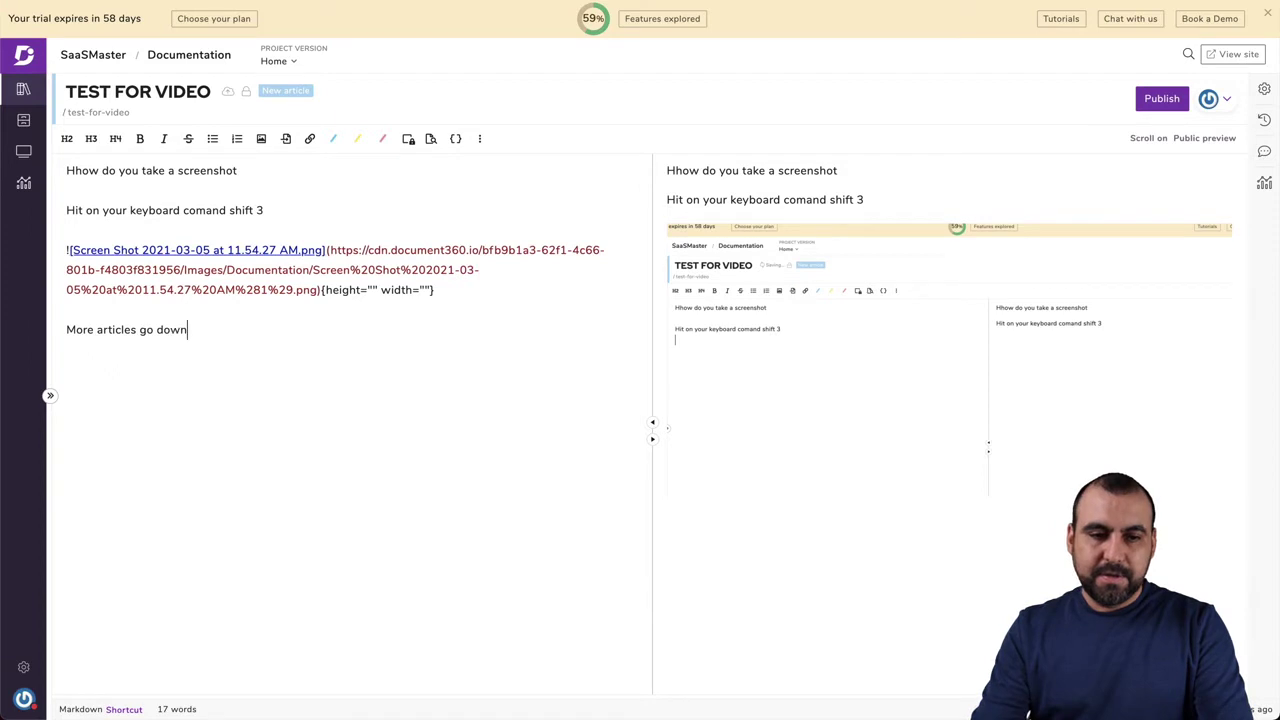
pyautogui.press('BackSpace')
pyautogui.press('BackSpace')
pyautogui.press('BackSpace')
pyautogui.press('BackSpace')
pyautogui.write('to home')
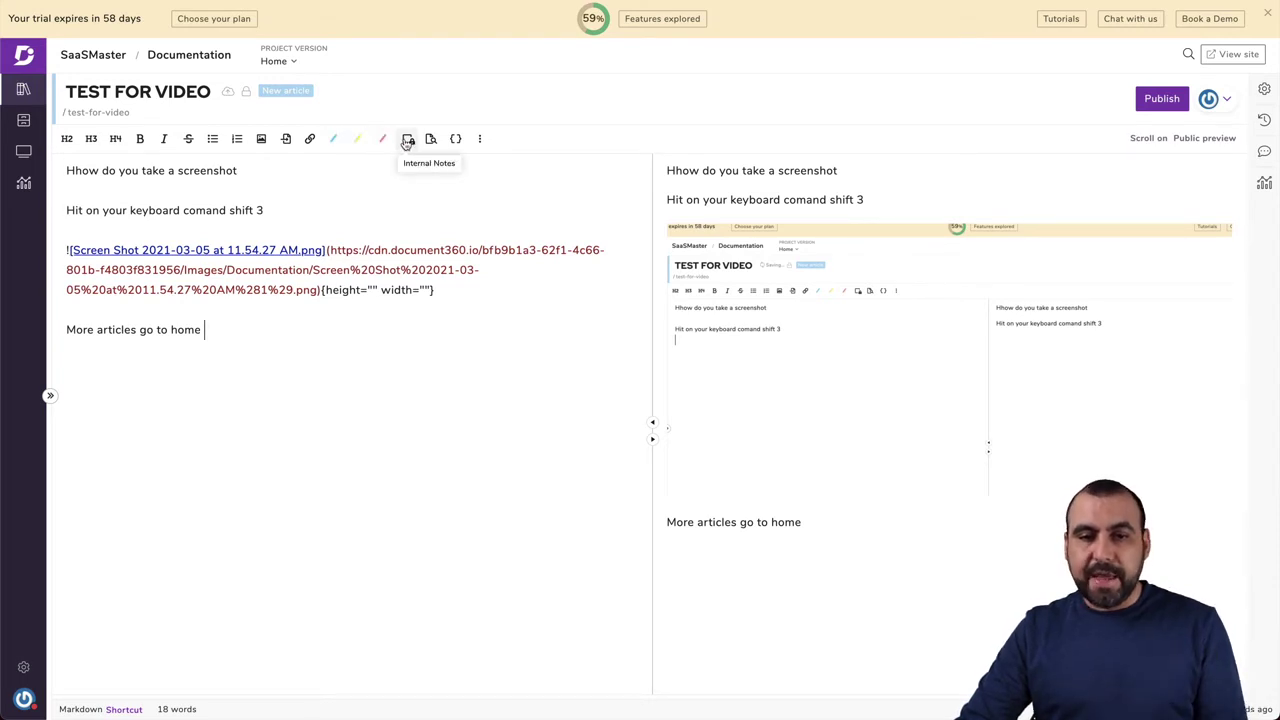
# Glance at the extra formatting options, then bring up the Article settings panel.
pyautogui.click(480, 138)
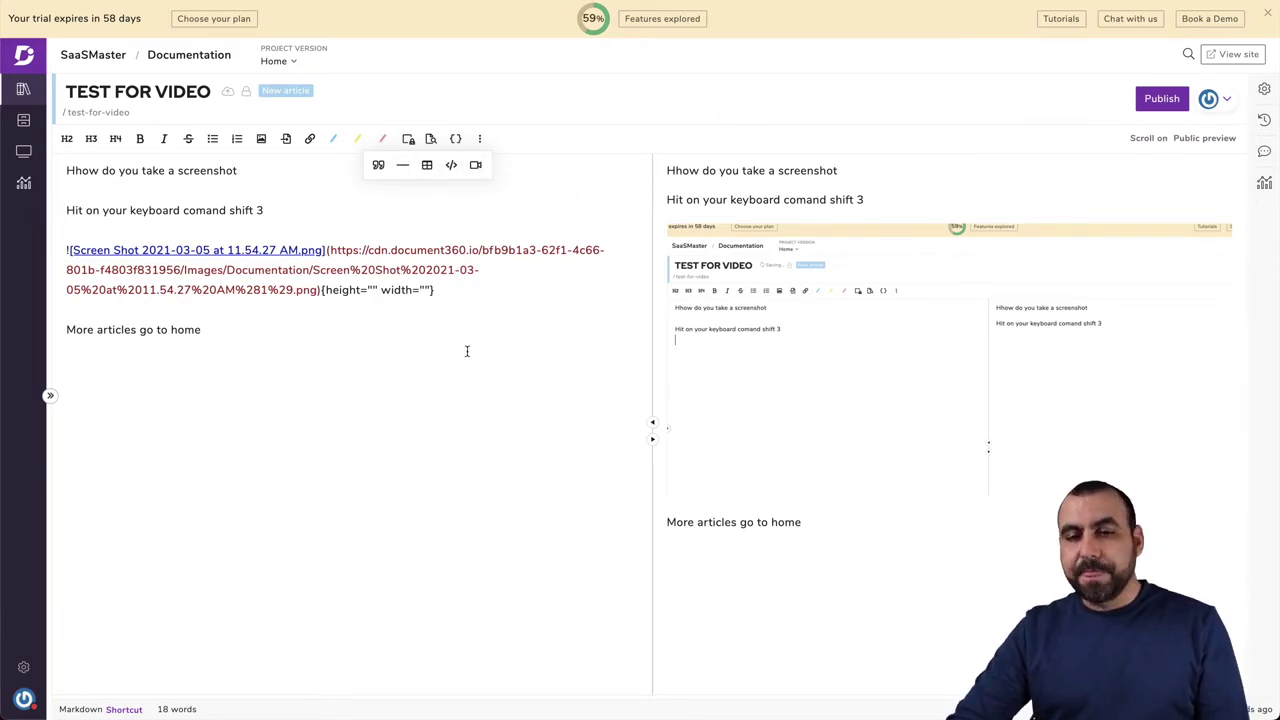
pyautogui.click(460, 420)
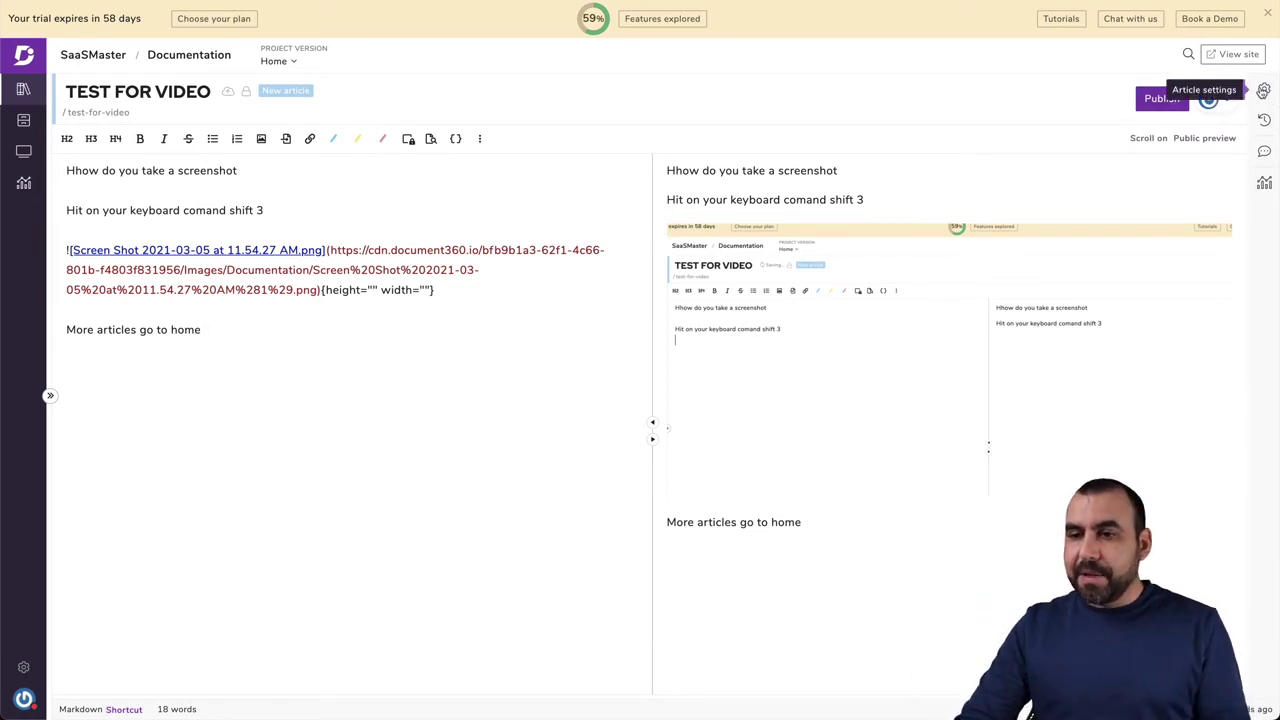
pyautogui.click(1263, 89)
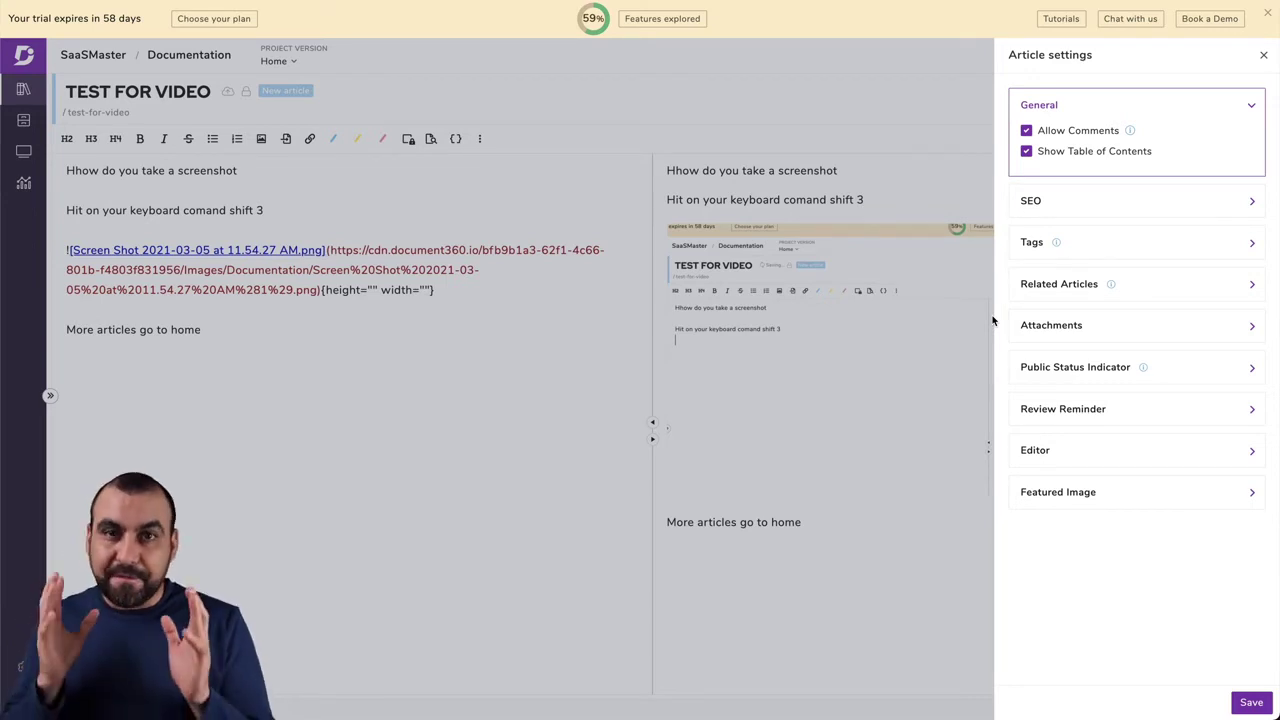
# Check the SEO slug test-for-video, then expand Tags to list the existing tags.
pyautogui.click(1110, 200)
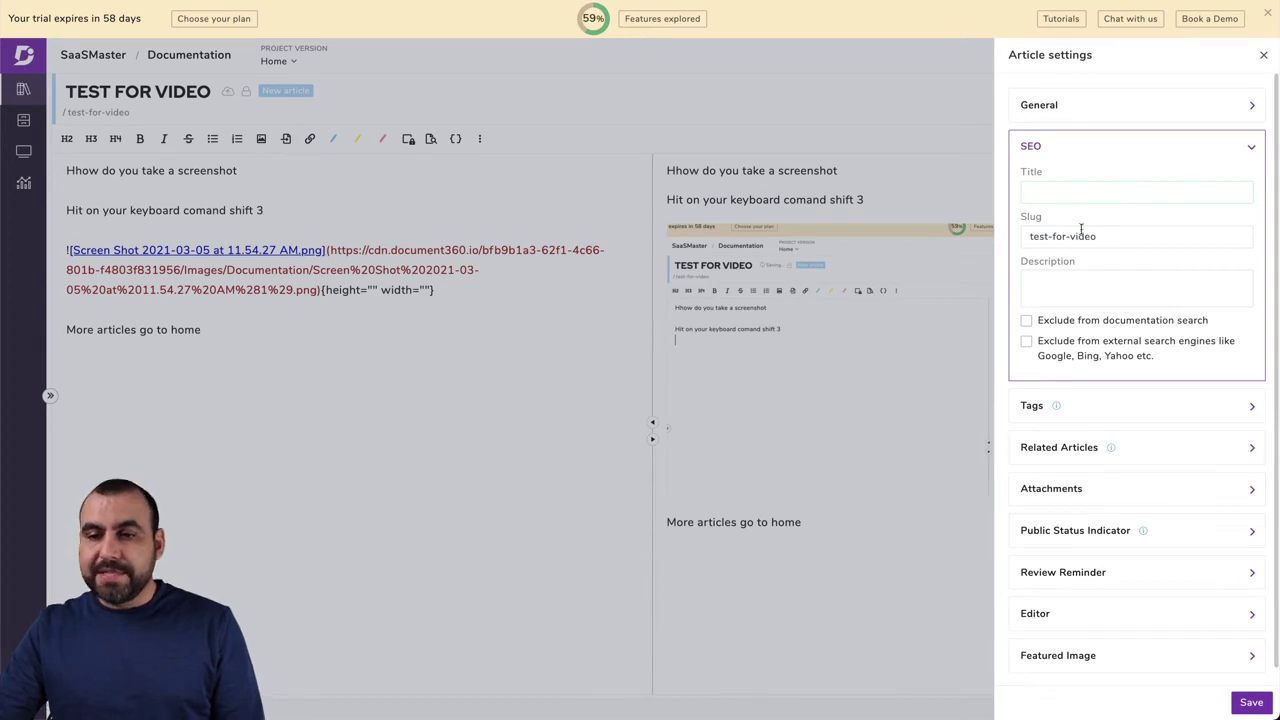
pyautogui.click(1115, 238)
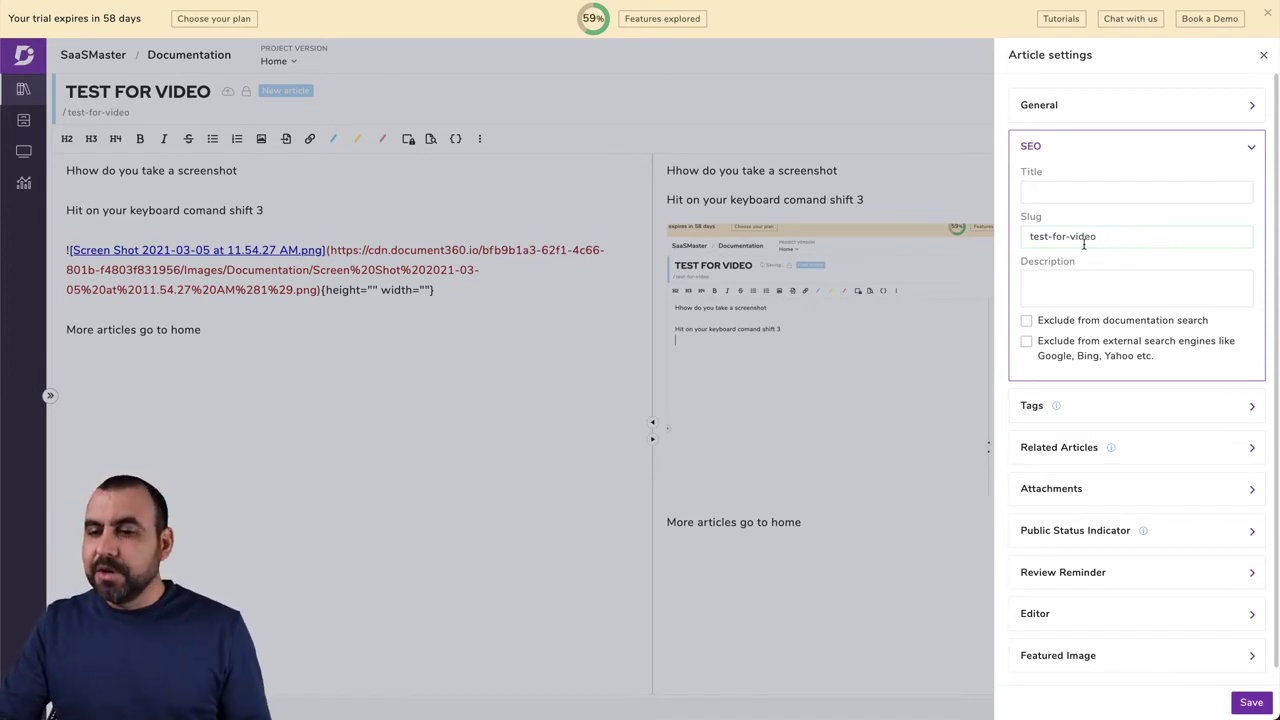
pyautogui.tripleClick(1091, 241)
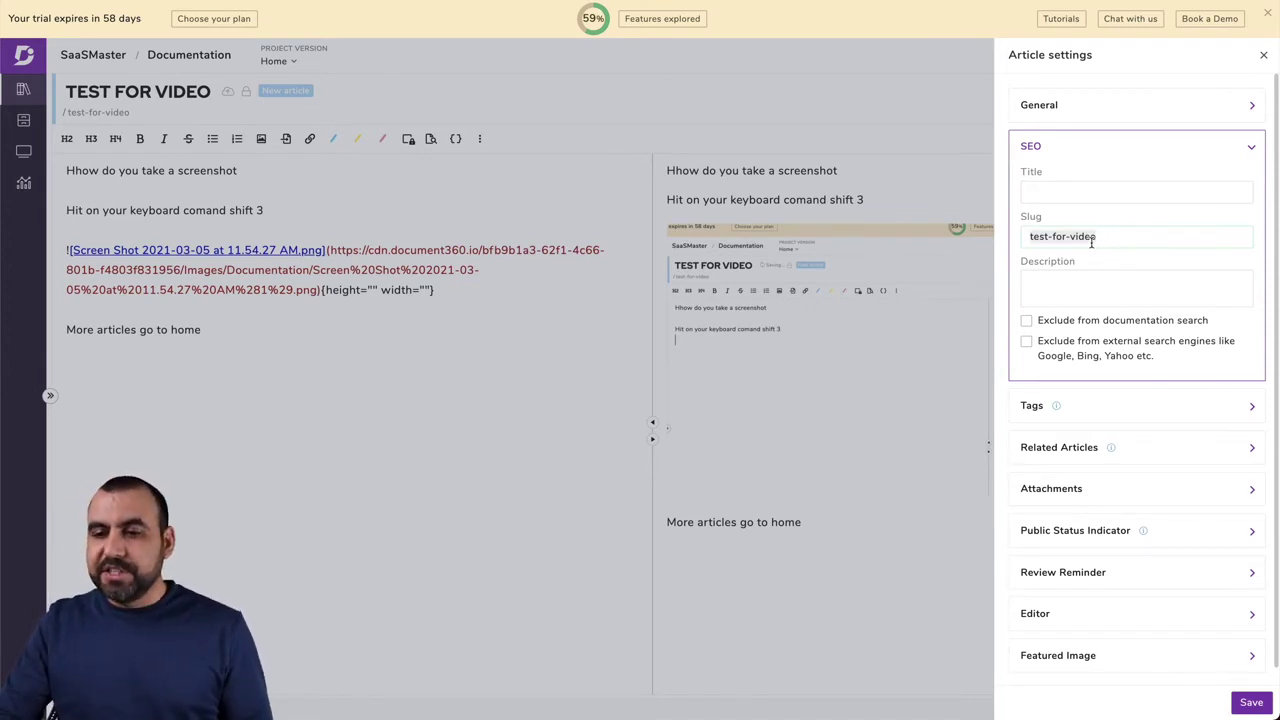
pyautogui.click(1248, 149)
pyautogui.click(1108, 197)
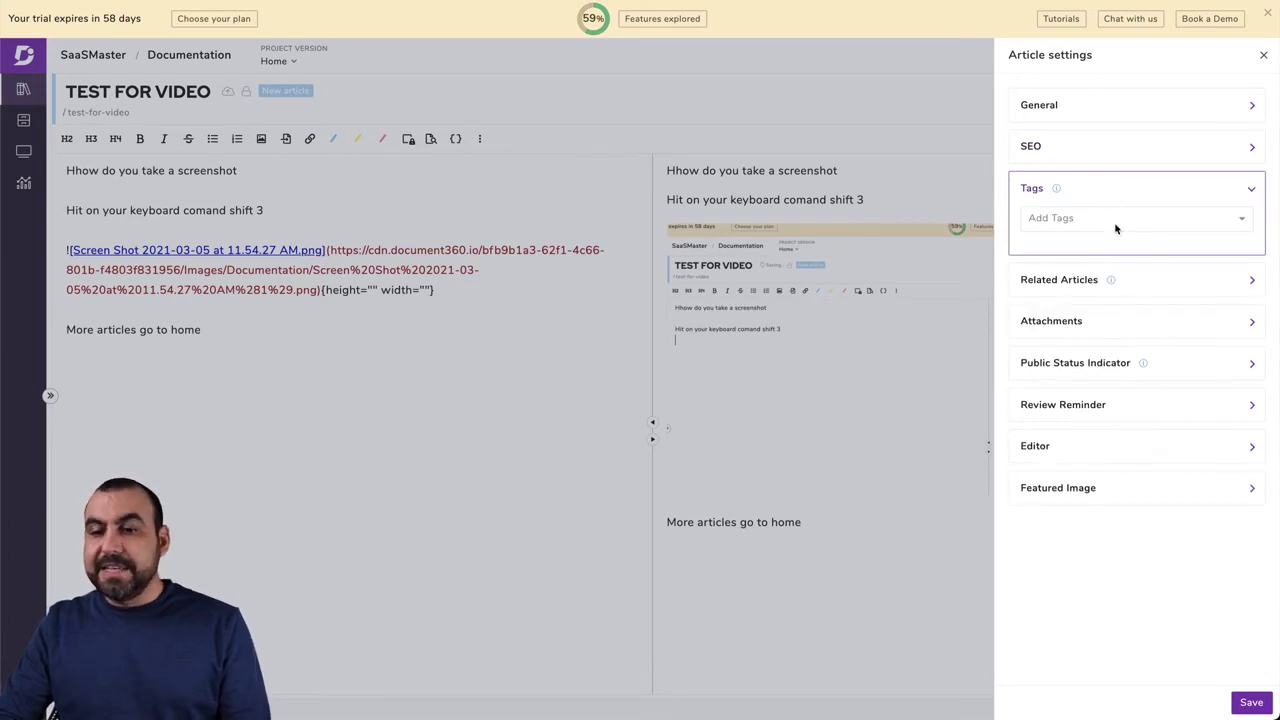
pyautogui.click(1112, 226)
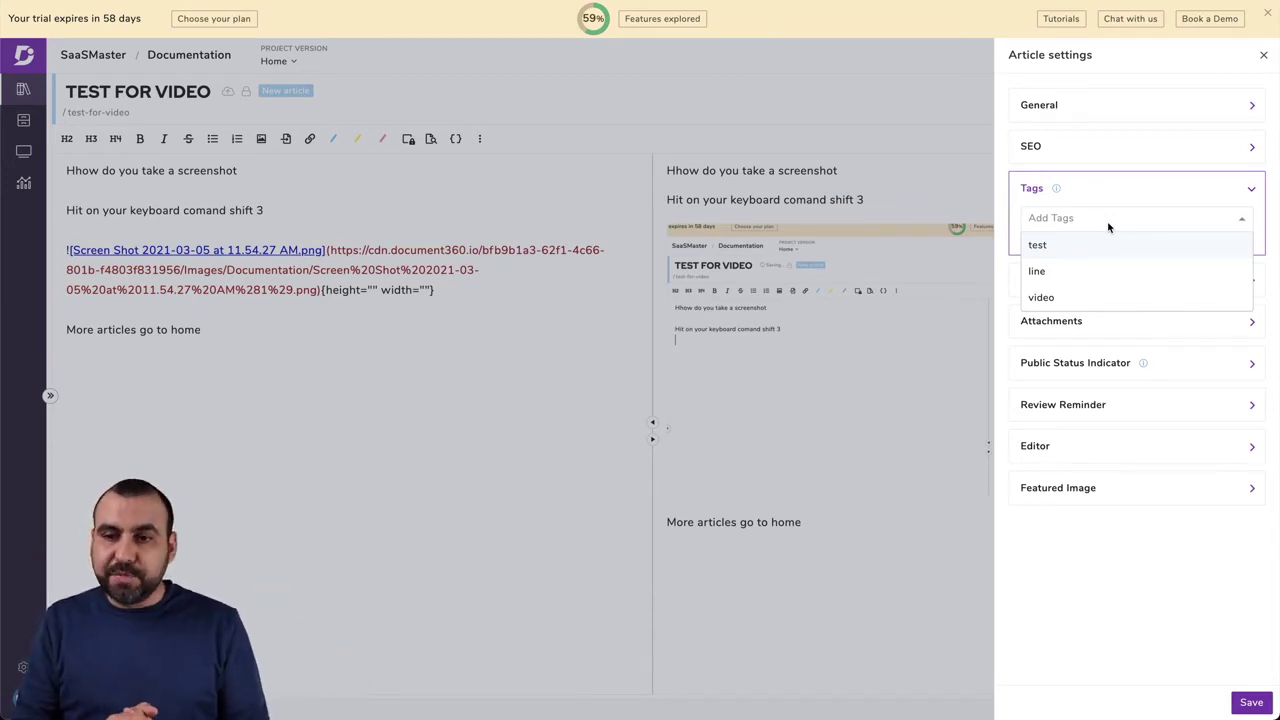
# Add the tags screenshot, how to take image, and image to the article.
pyautogui.write('screenshot')
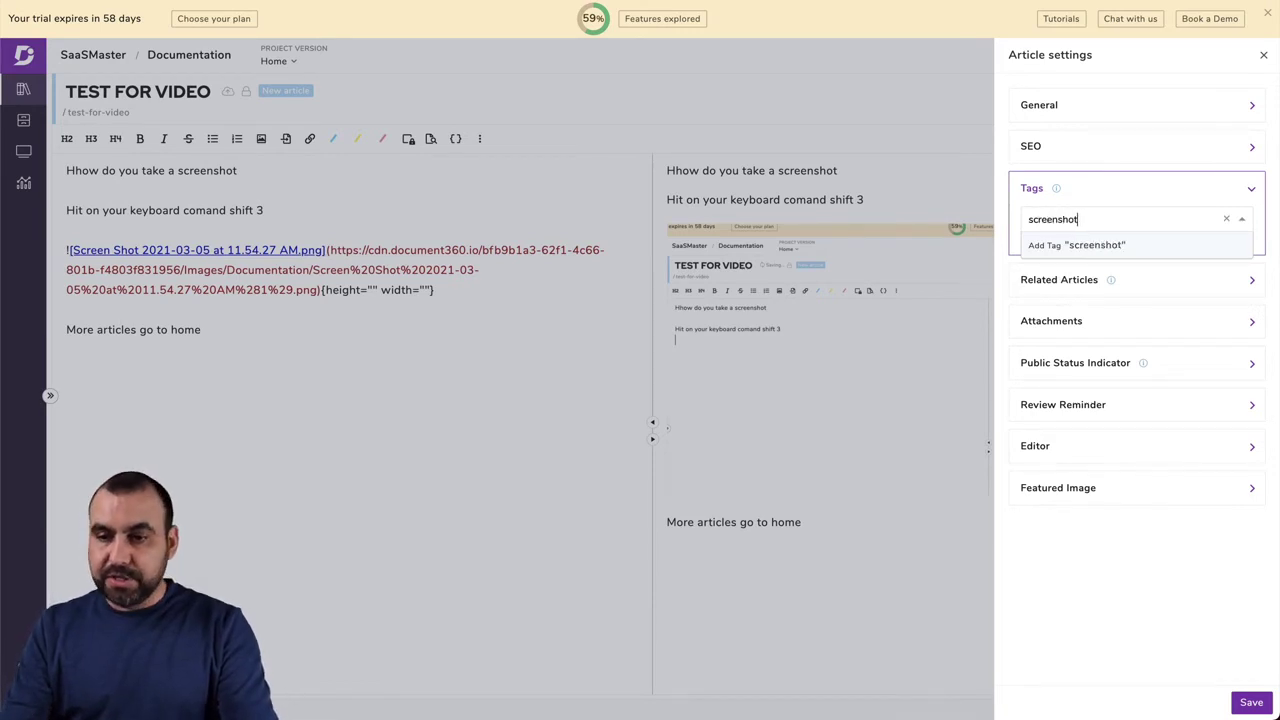
pyautogui.press('Return')
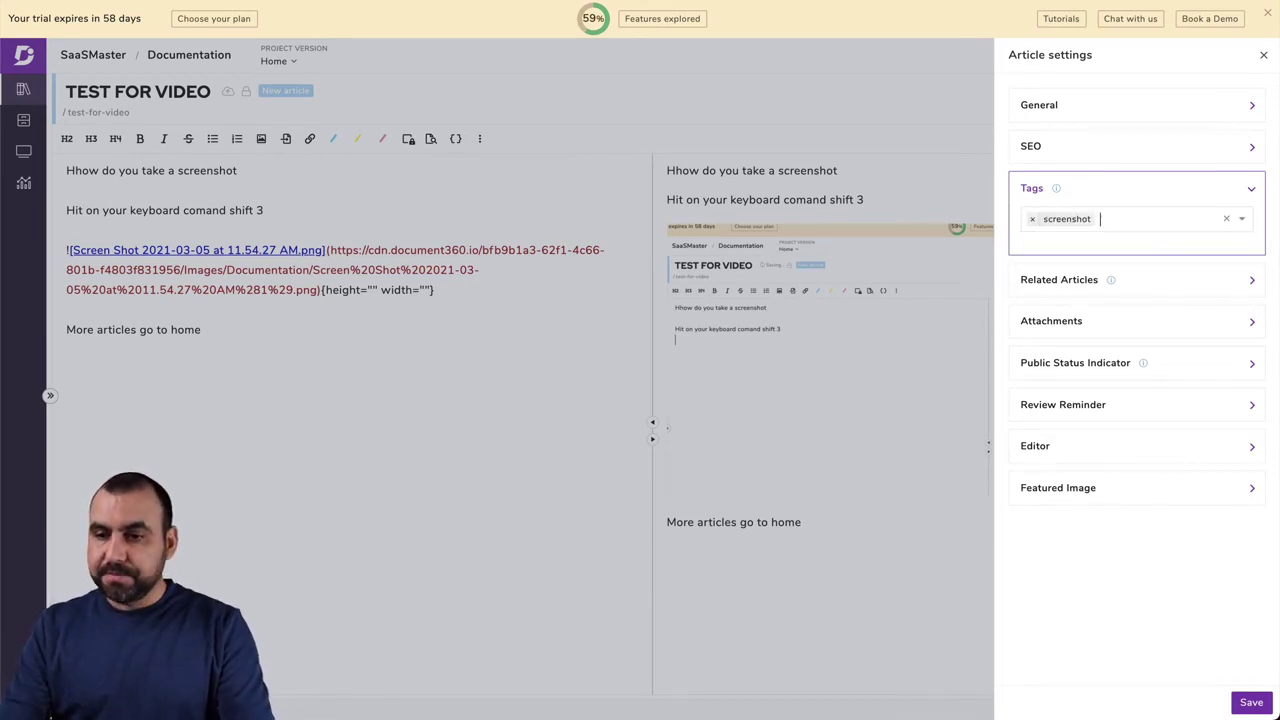
pyautogui.write('how to tak')
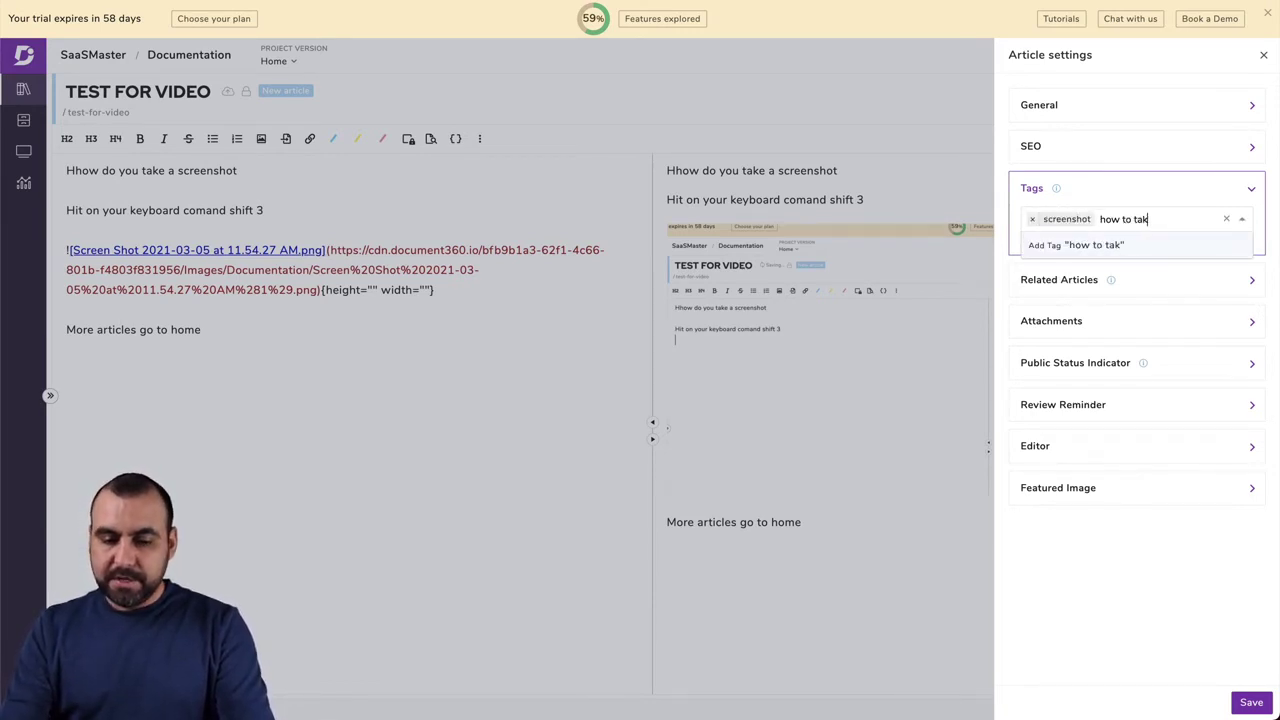
pyautogui.write('e image')
pyautogui.press('Return')
pyautogui.write('image')
pyautogui.press('Return')
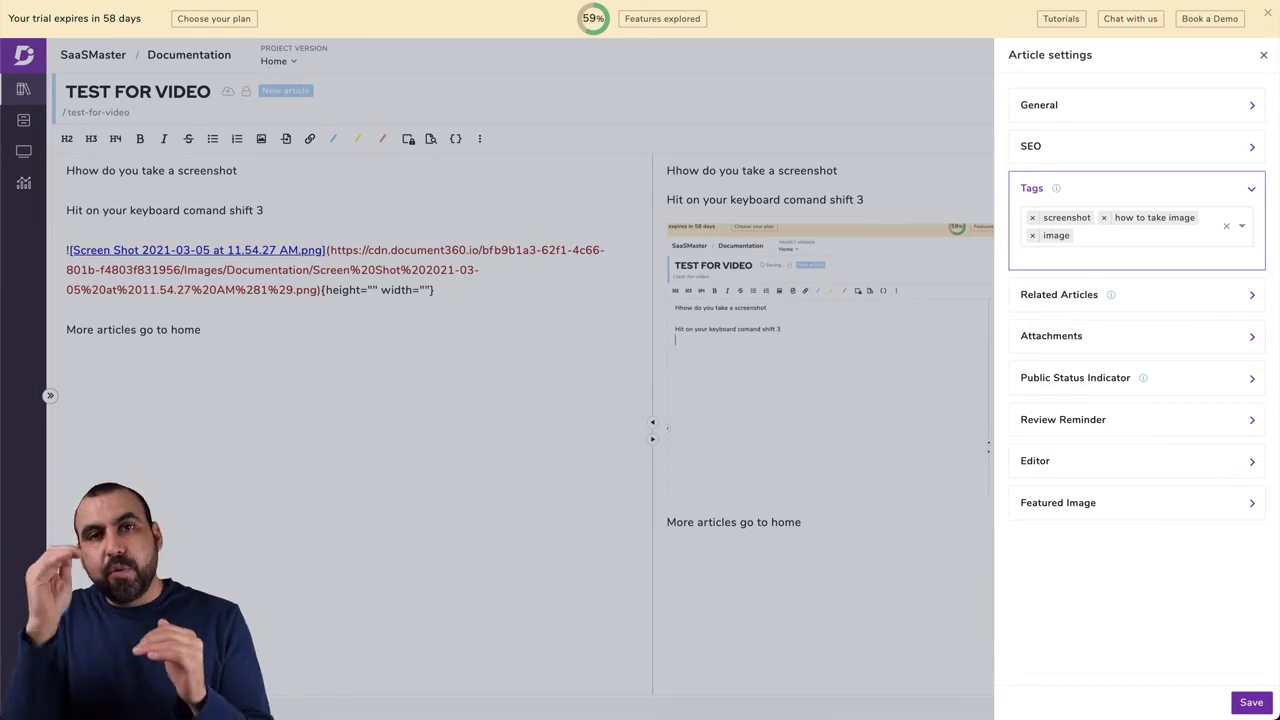
# Expand Related Articles, Attachments, Public Status Indicator and finally Review Reminder in Article settings.
pyautogui.click(1134, 292)
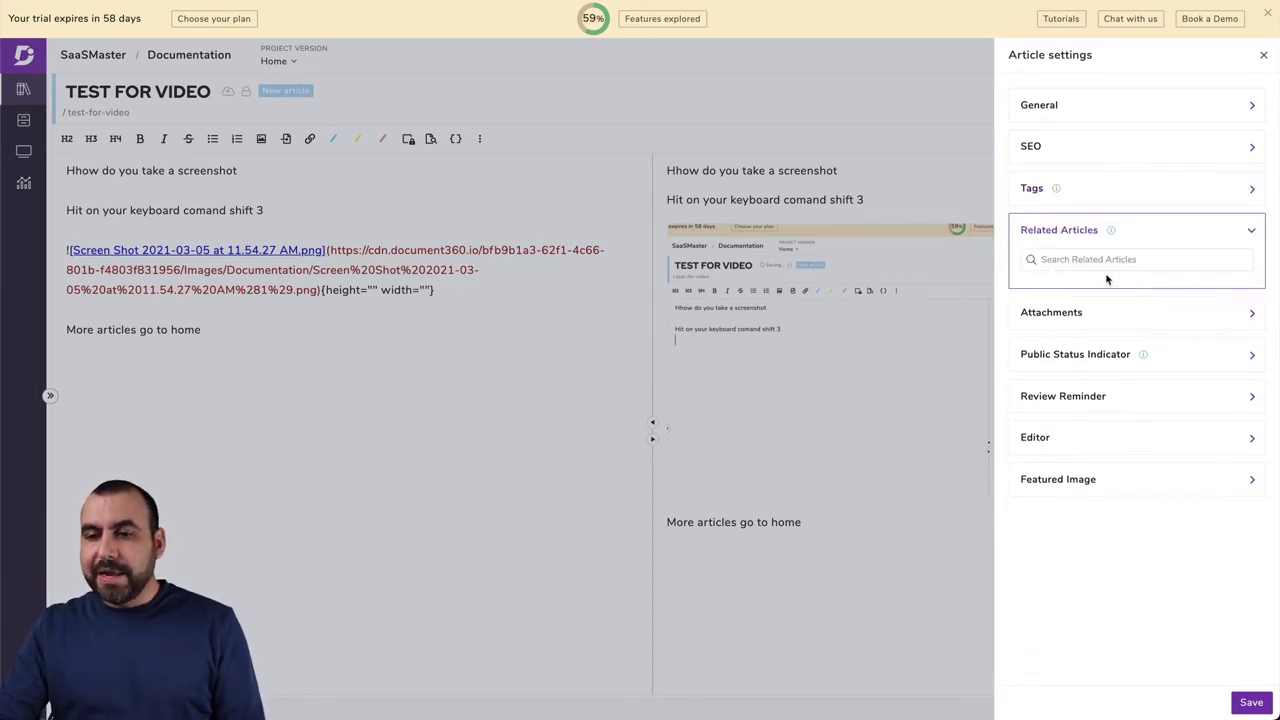
pyautogui.click(1106, 258)
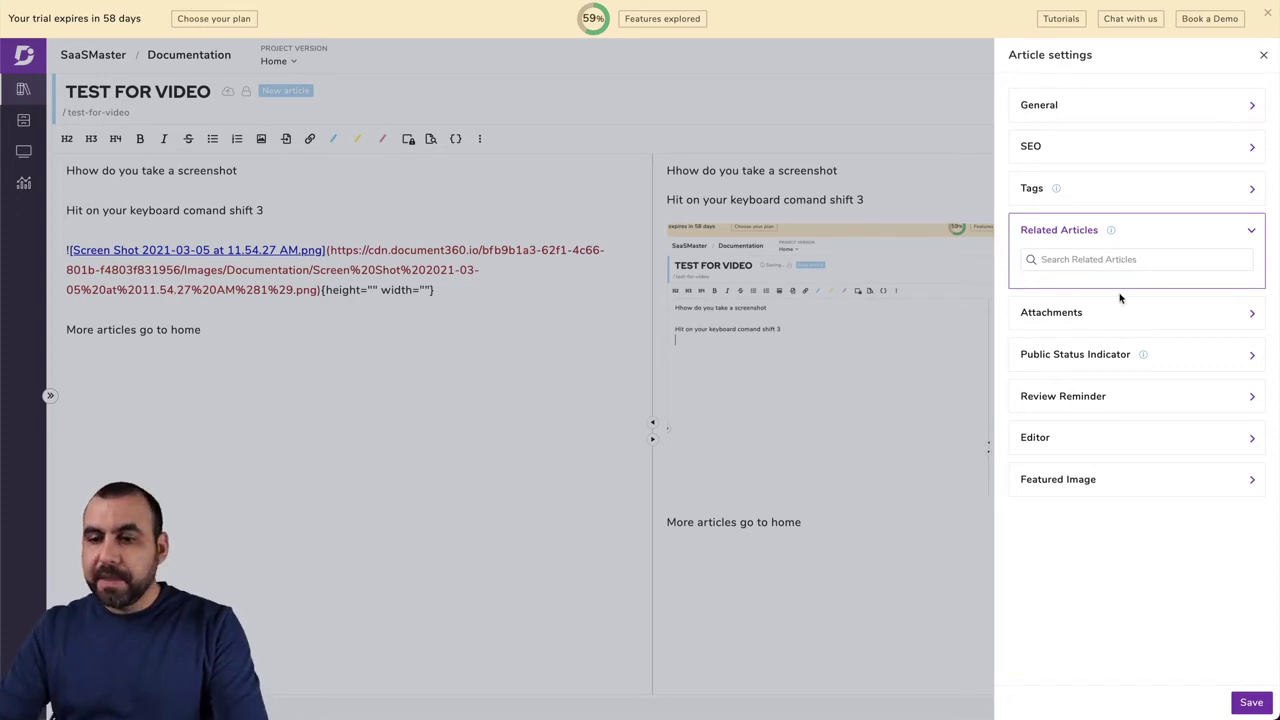
pyautogui.click(1120, 300)
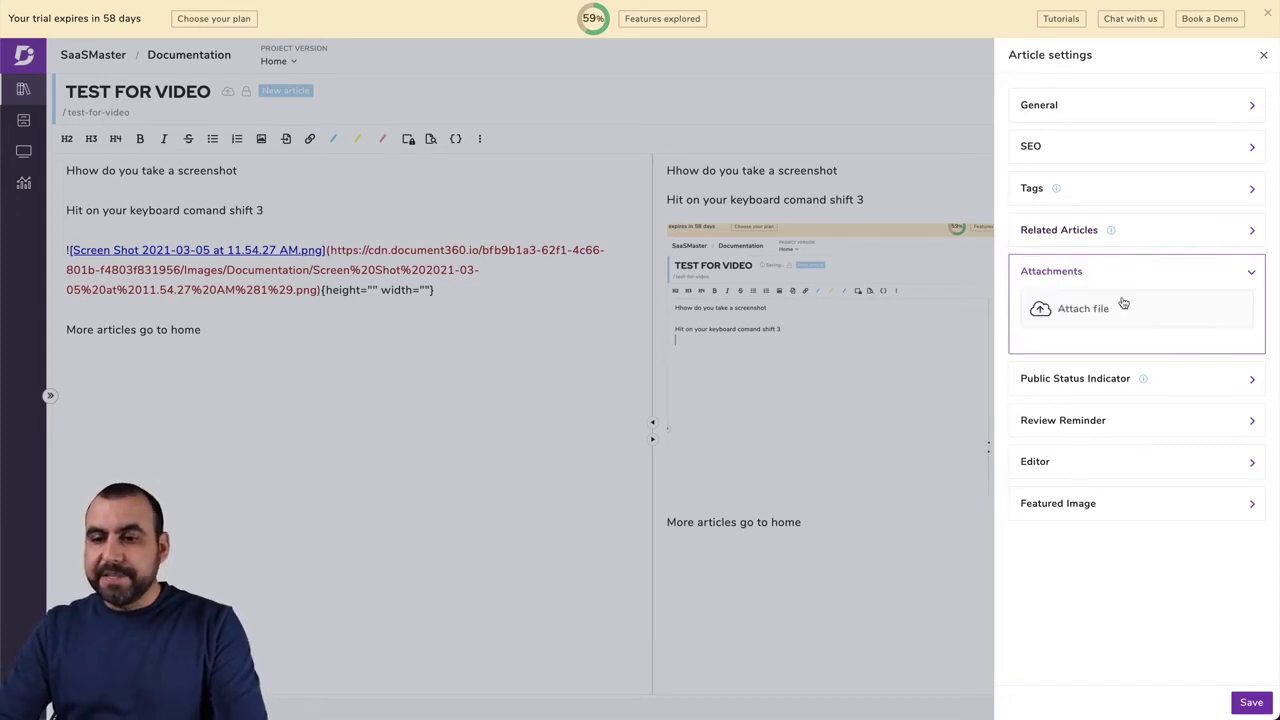
pyautogui.click(1112, 381)
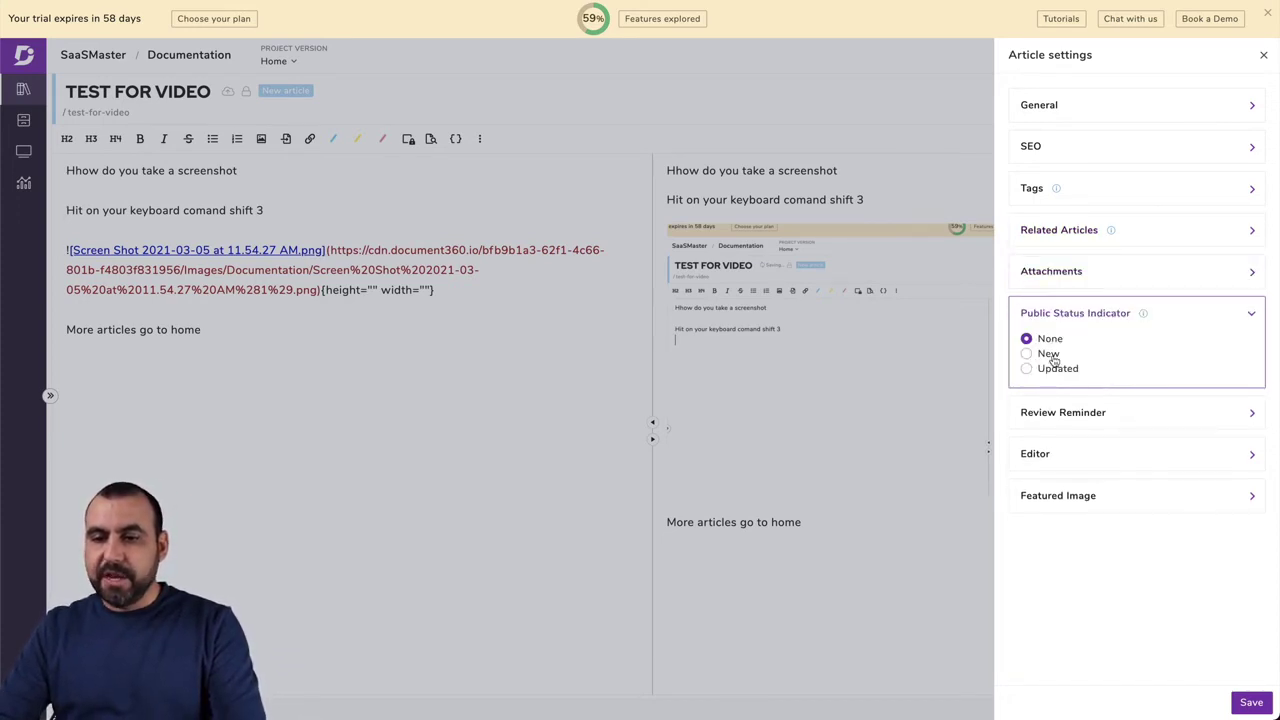
pyautogui.click(1083, 411)
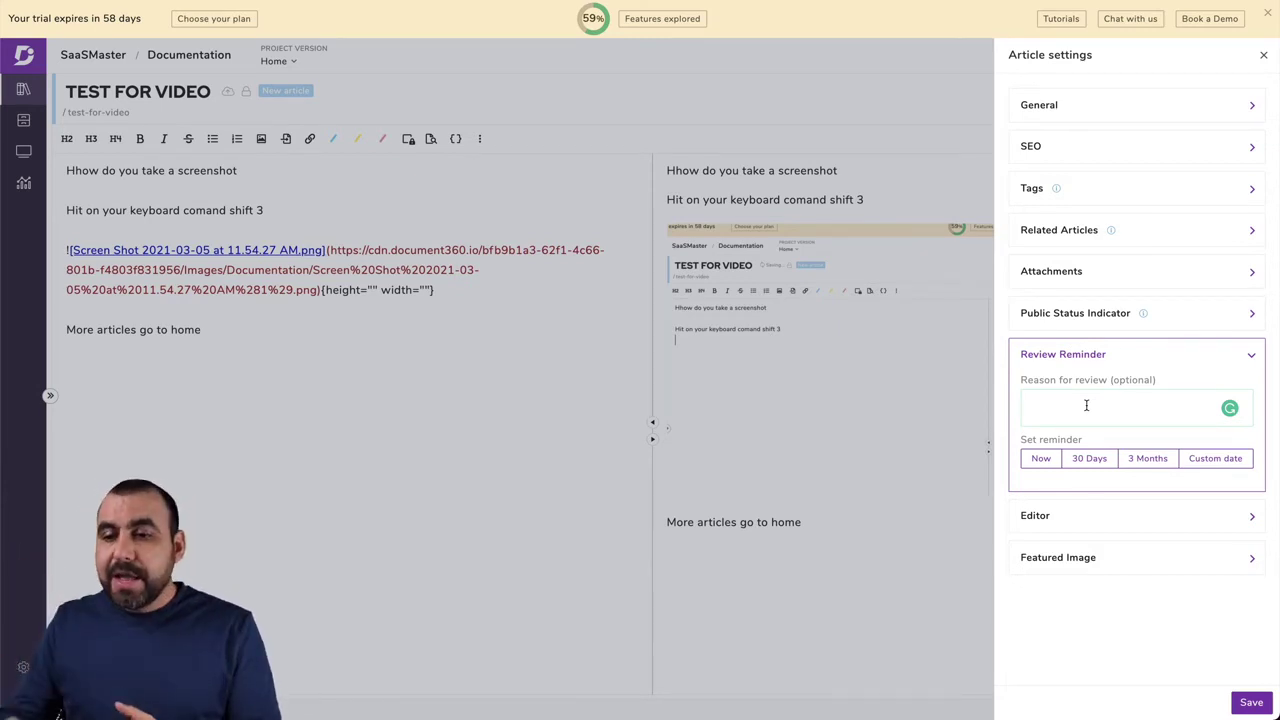
# Set the review reminder to Now after trying 30 Days and 3 Months.
pyautogui.click(1089, 458)
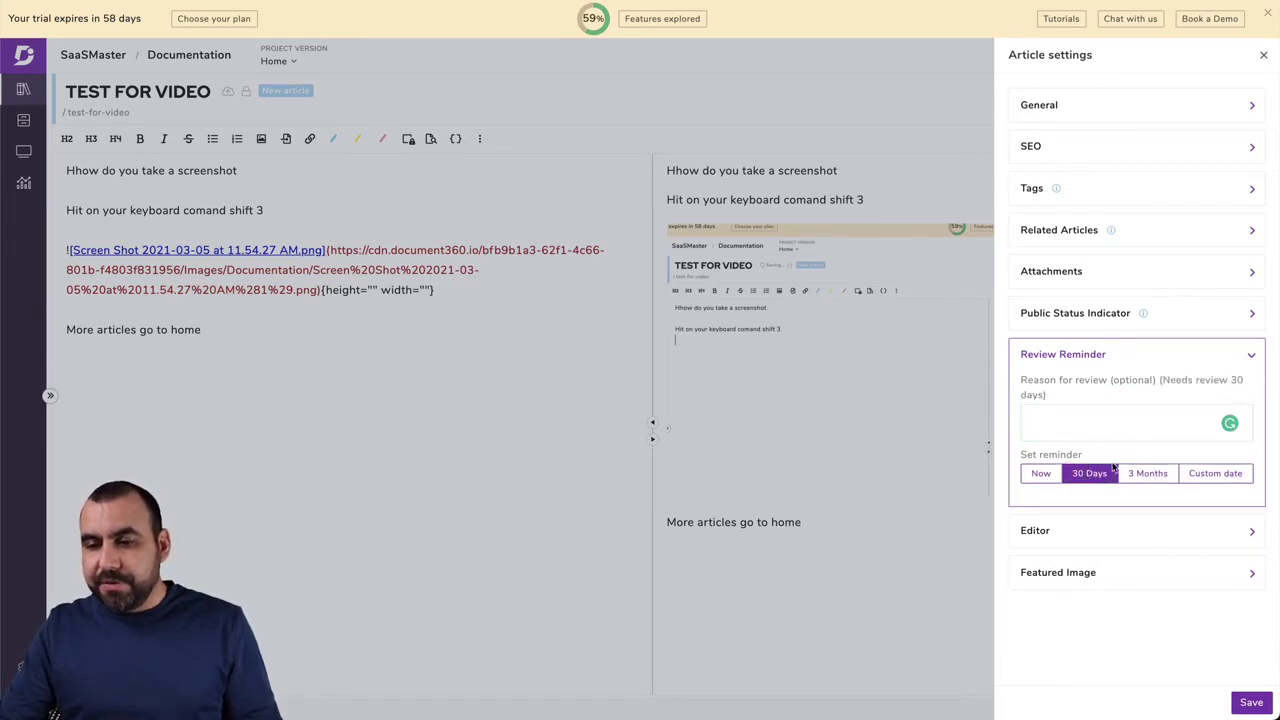
pyautogui.click(1145, 473)
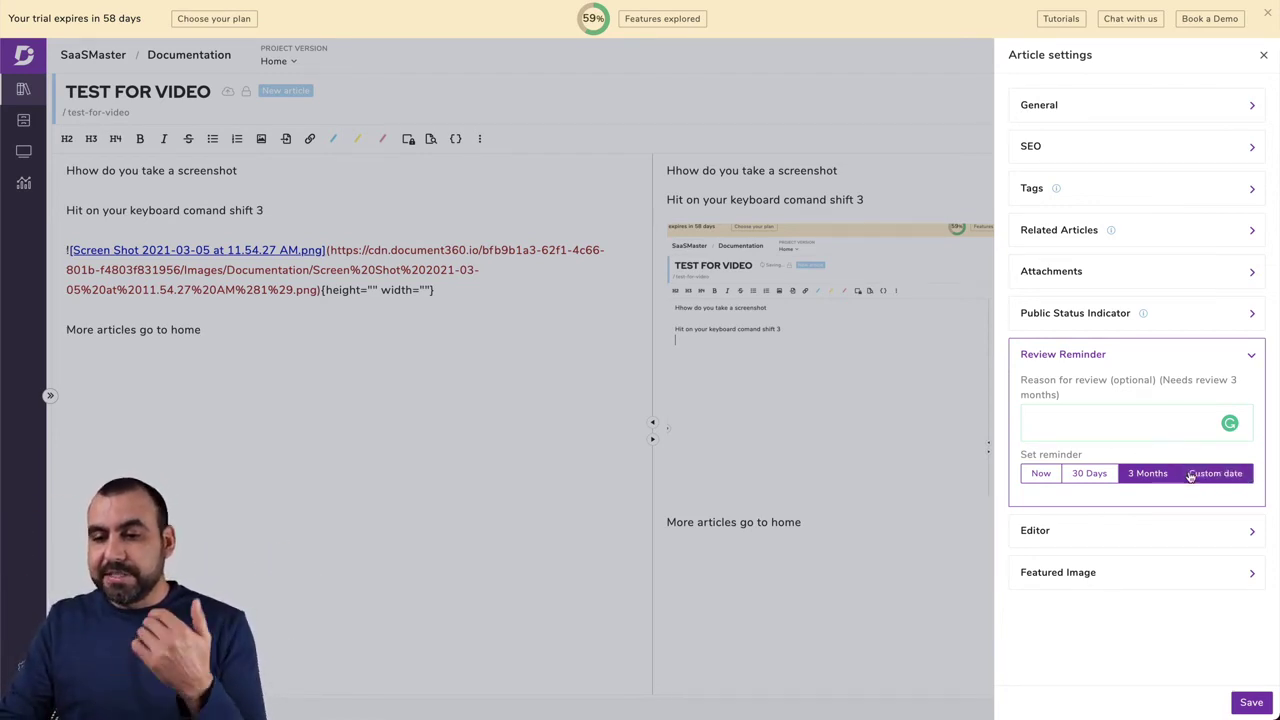
pyautogui.click(1041, 473)
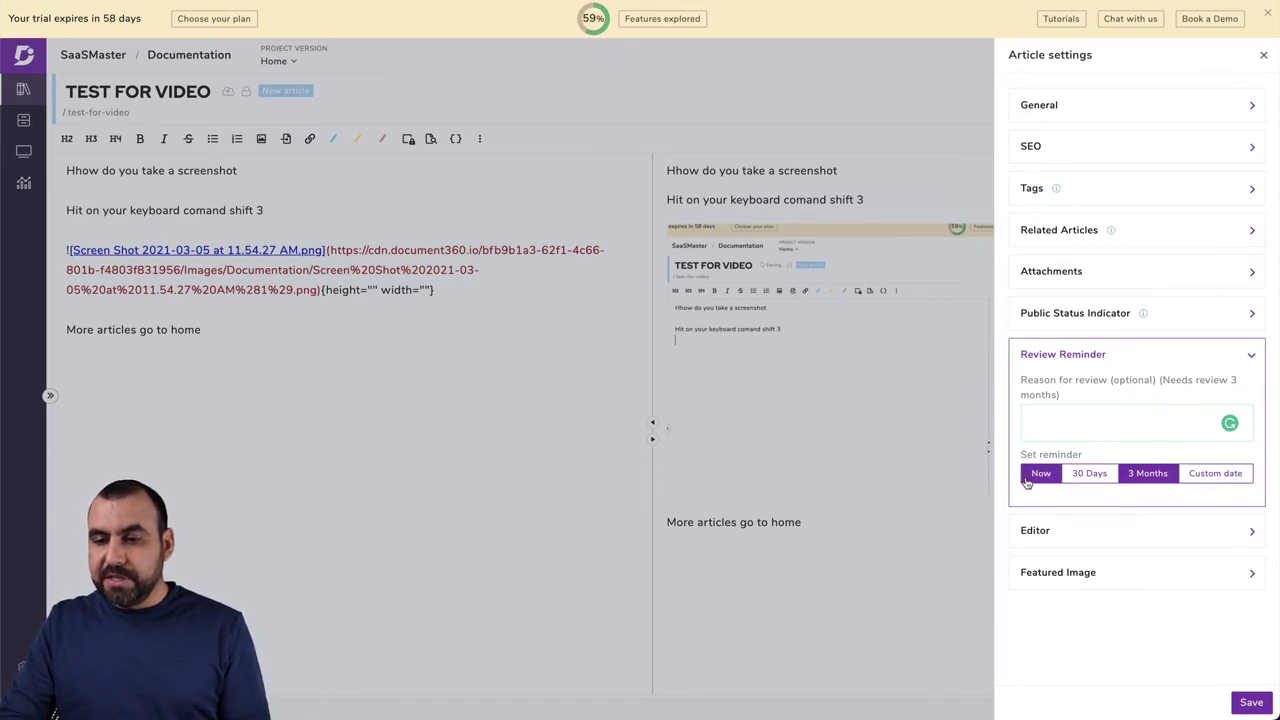
# Collapse Review Reminder, check the Editor type choices, and expand Featured Image.
pyautogui.click(1246, 364)
pyautogui.click(1110, 403)
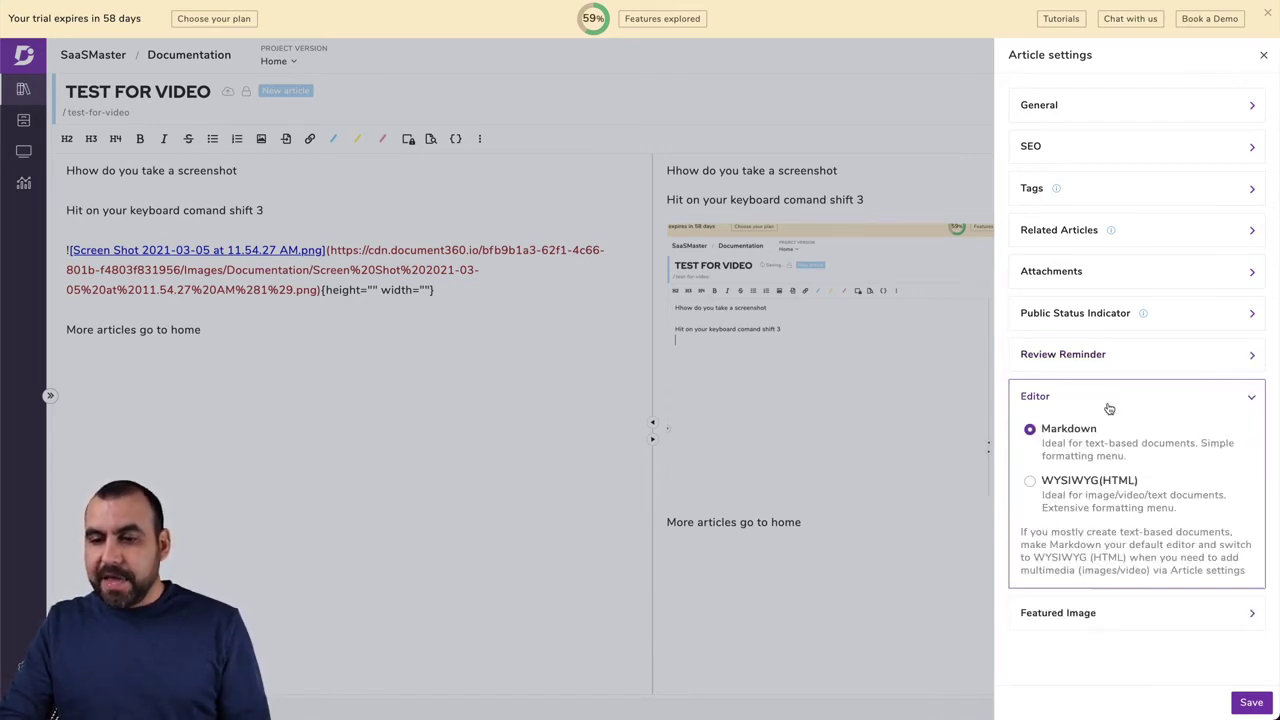
pyautogui.click(1246, 398)
pyautogui.click(1137, 440)
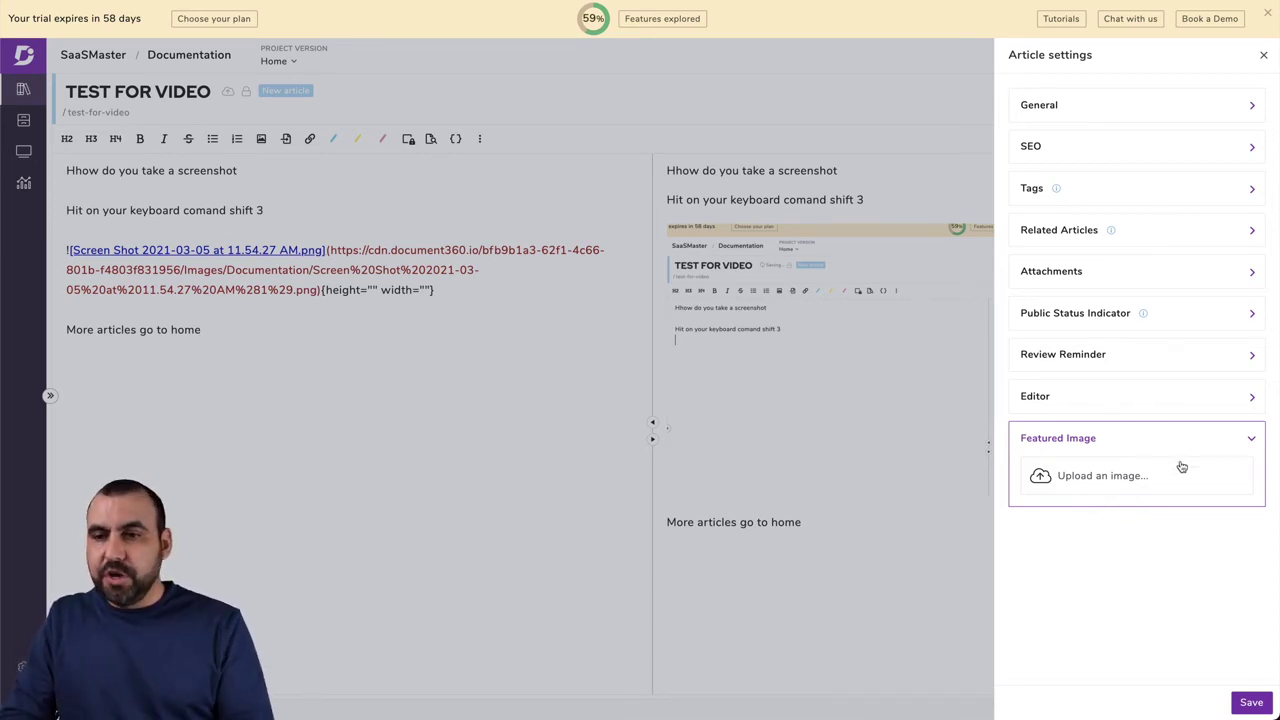
# Close Article settings and publish TEST FOR VIDEO, confirming with Yes.
pyautogui.click(1263, 56)
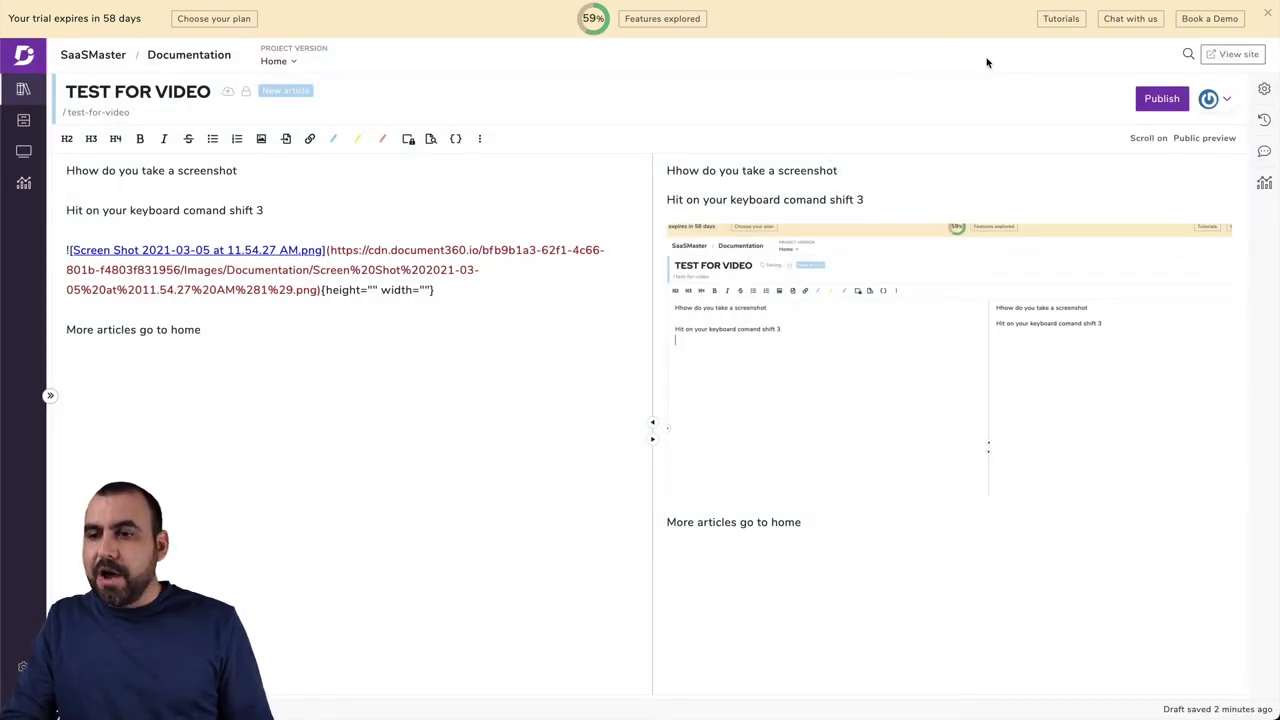
pyautogui.click(1160, 102)
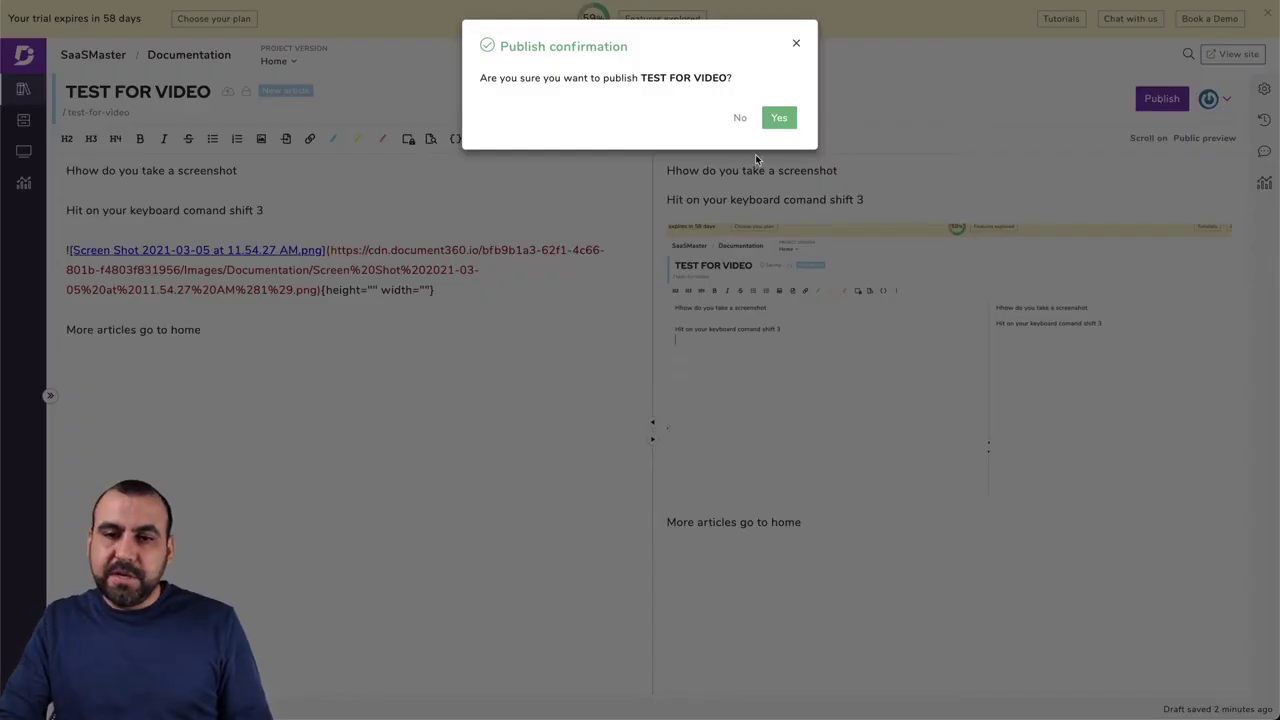
pyautogui.click(774, 122)
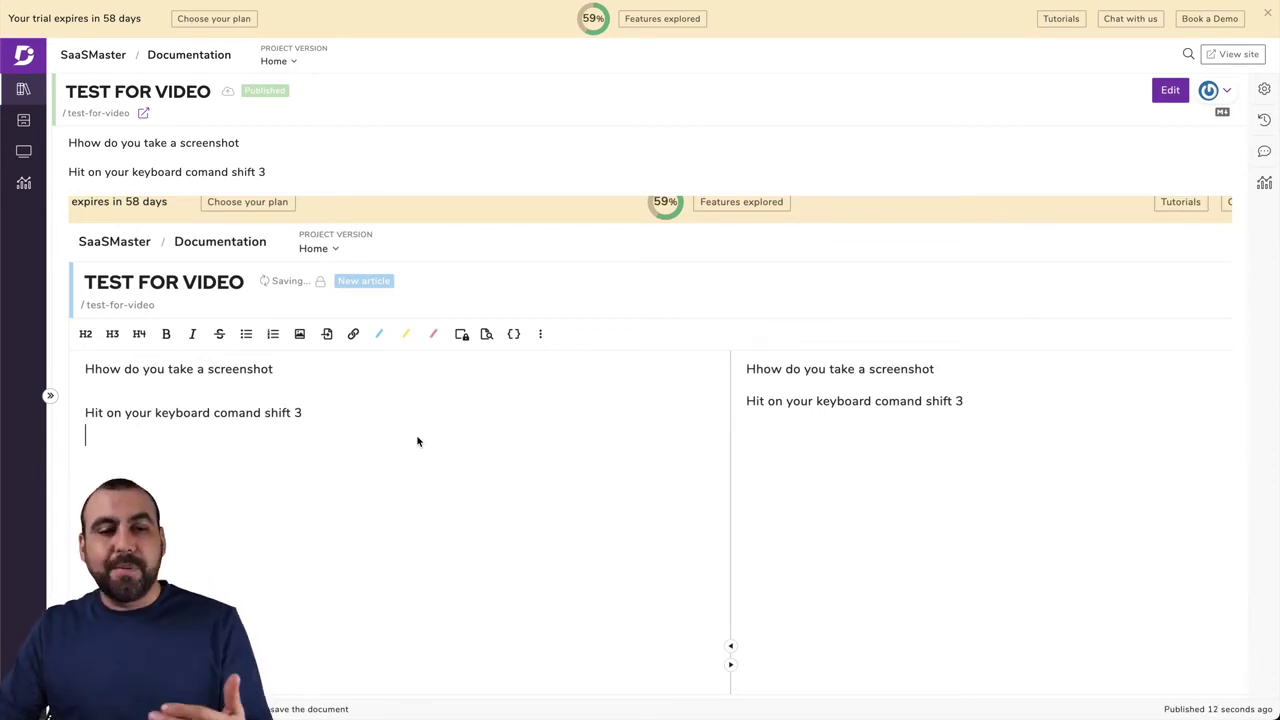
pyautogui.click(24, 121)
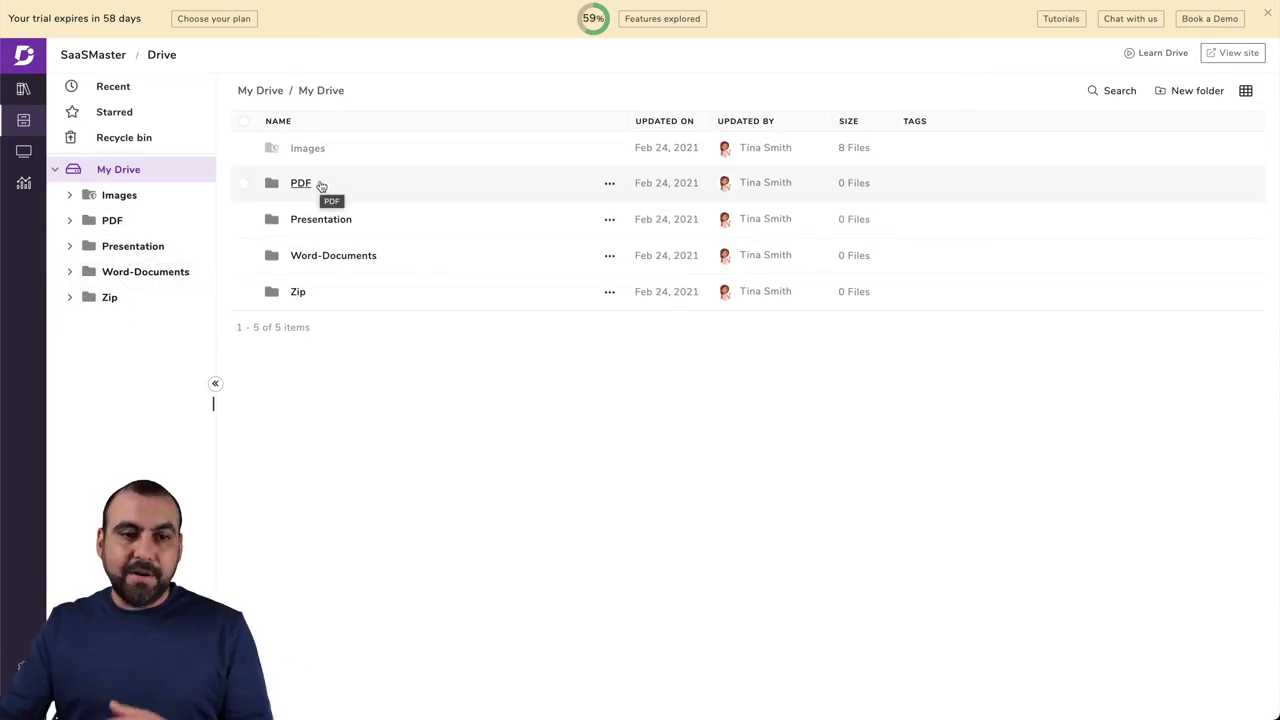
# Open the Home Page Builder from the left sidebar.
pyautogui.click(24, 153)
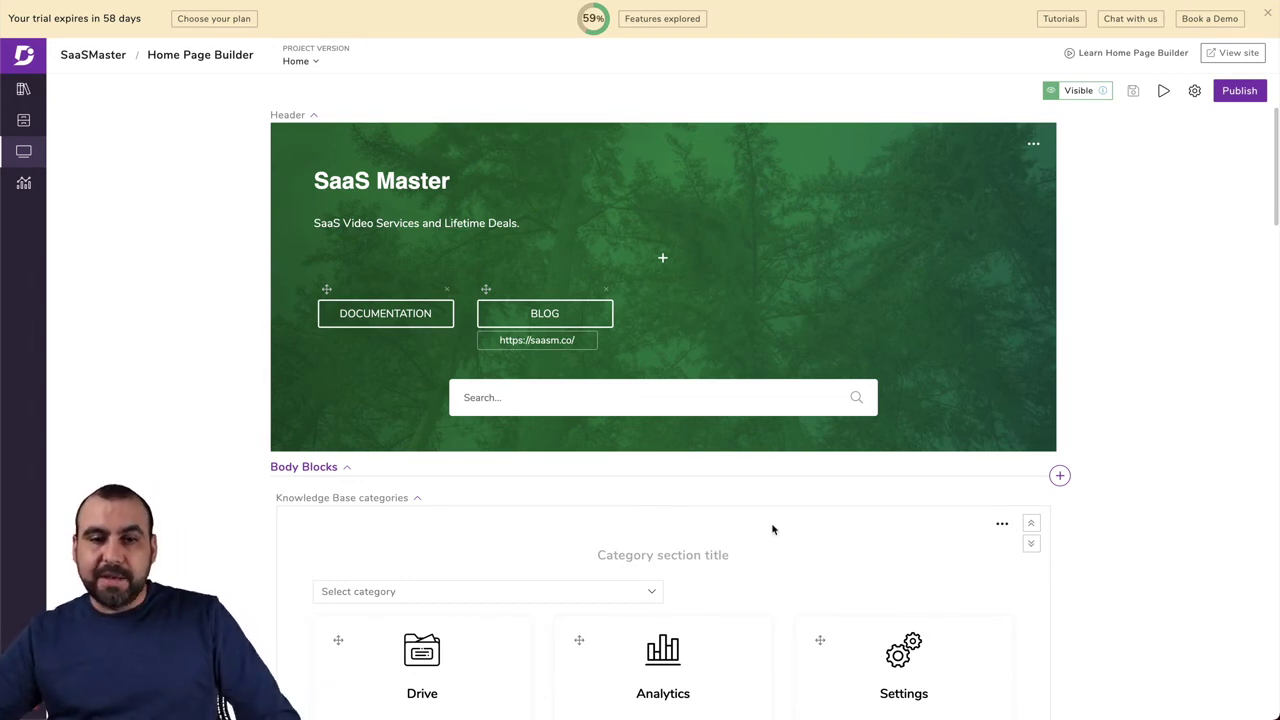
# Rearrange the Knowledge Base category cards so Analytics comes before Drive and Settings.
pyautogui.scroll(-3, 766, 529)
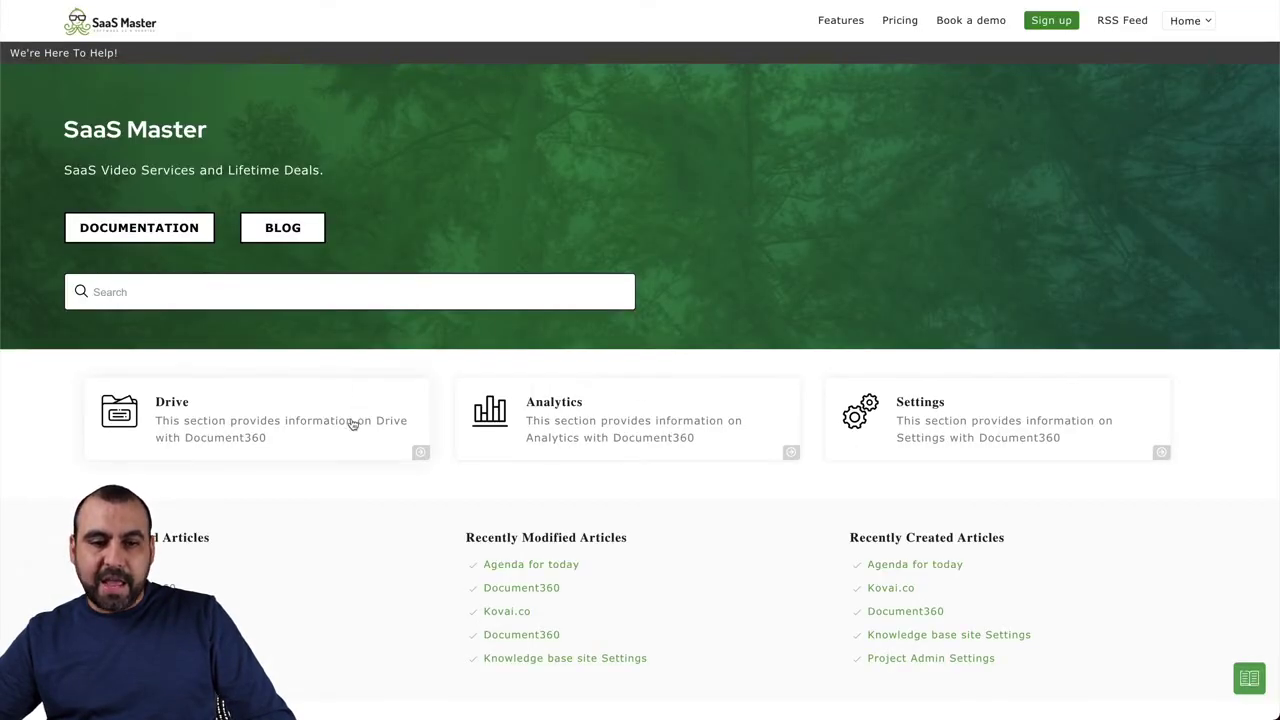
pyautogui.scroll(-3, 352, 424)
pyautogui.scroll(3, 351, 423)
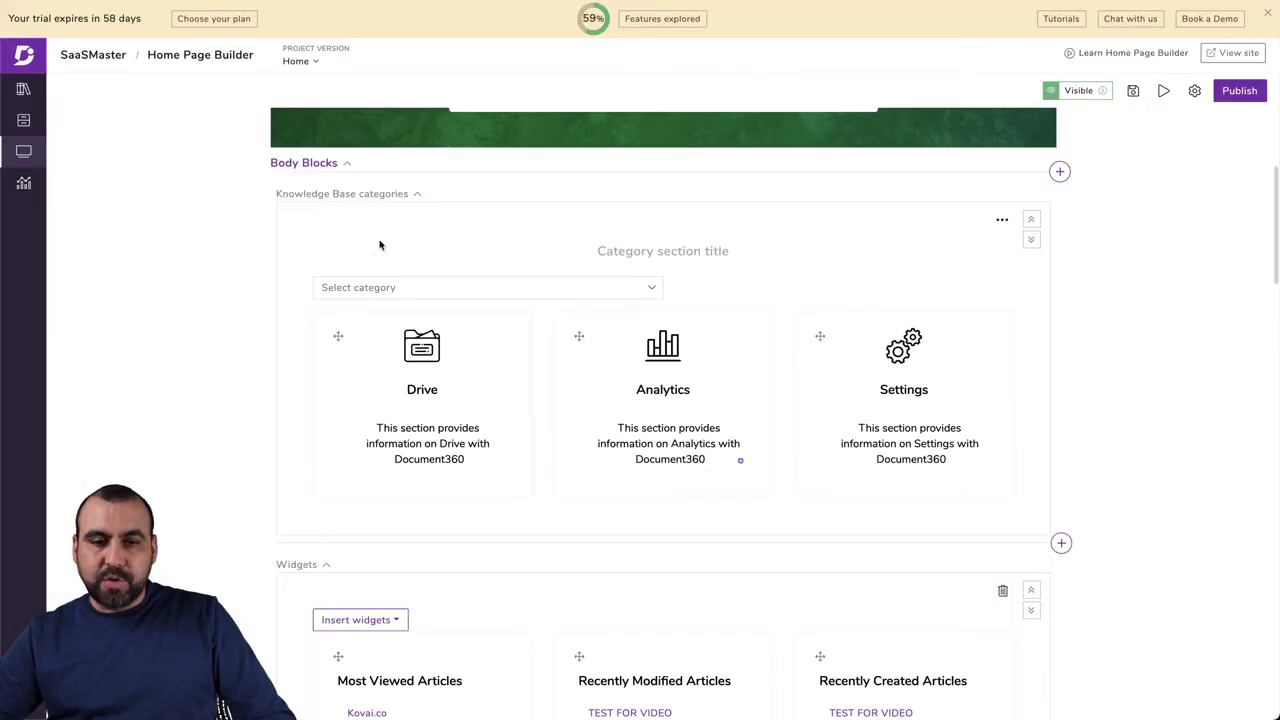
pyautogui.moveTo(392, 337); pyautogui.dragTo(750, 337)
pyautogui.moveTo(338, 336); pyautogui.dragTo(613, 322)
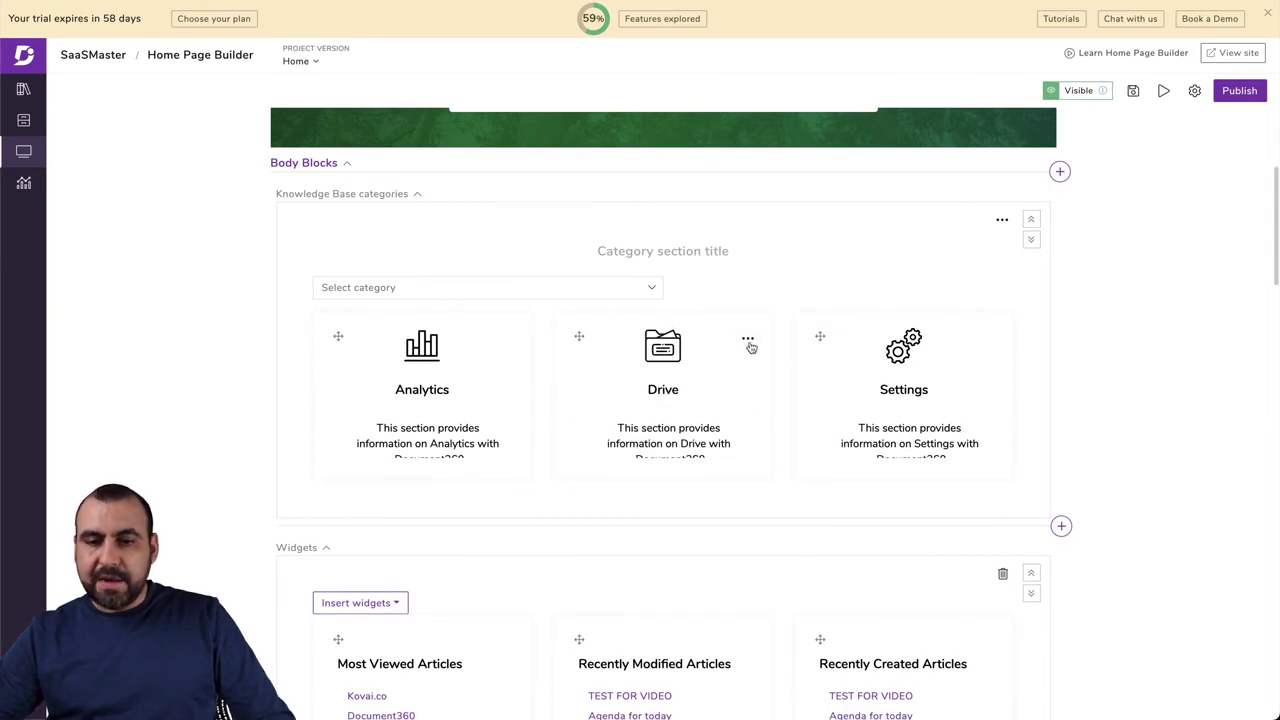
pyautogui.click(748, 339)
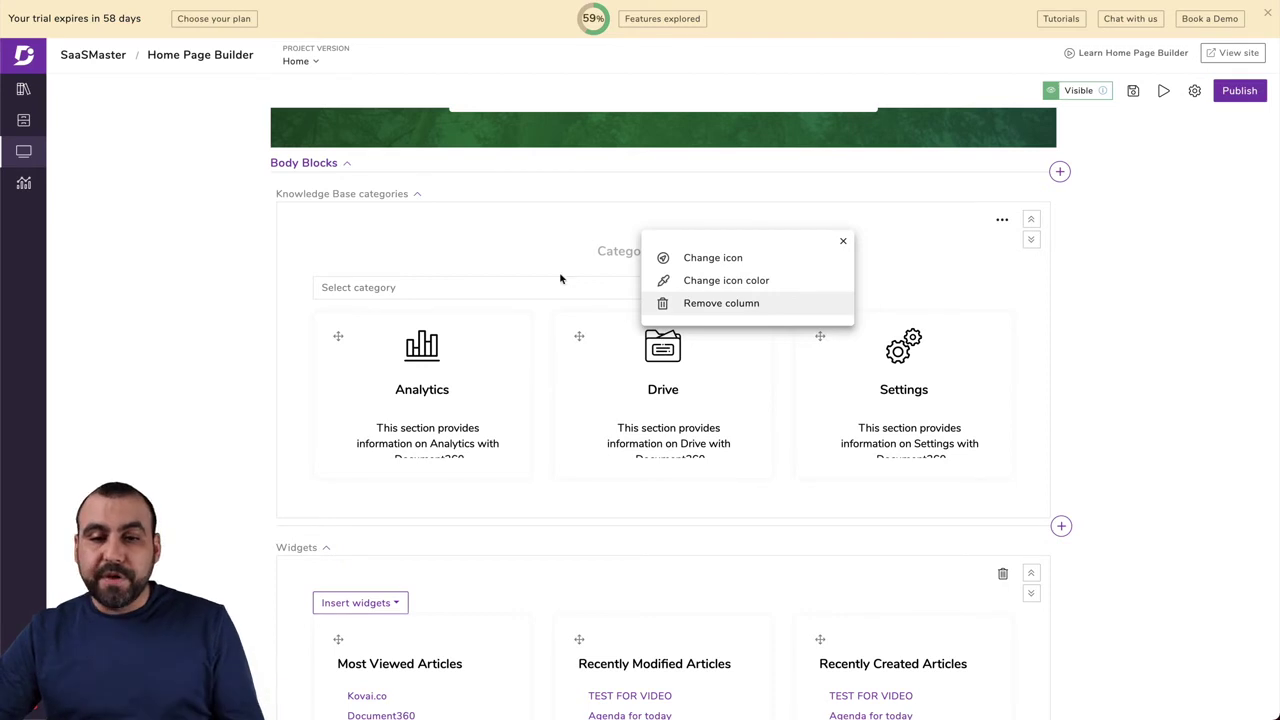
pyautogui.click(1034, 224)
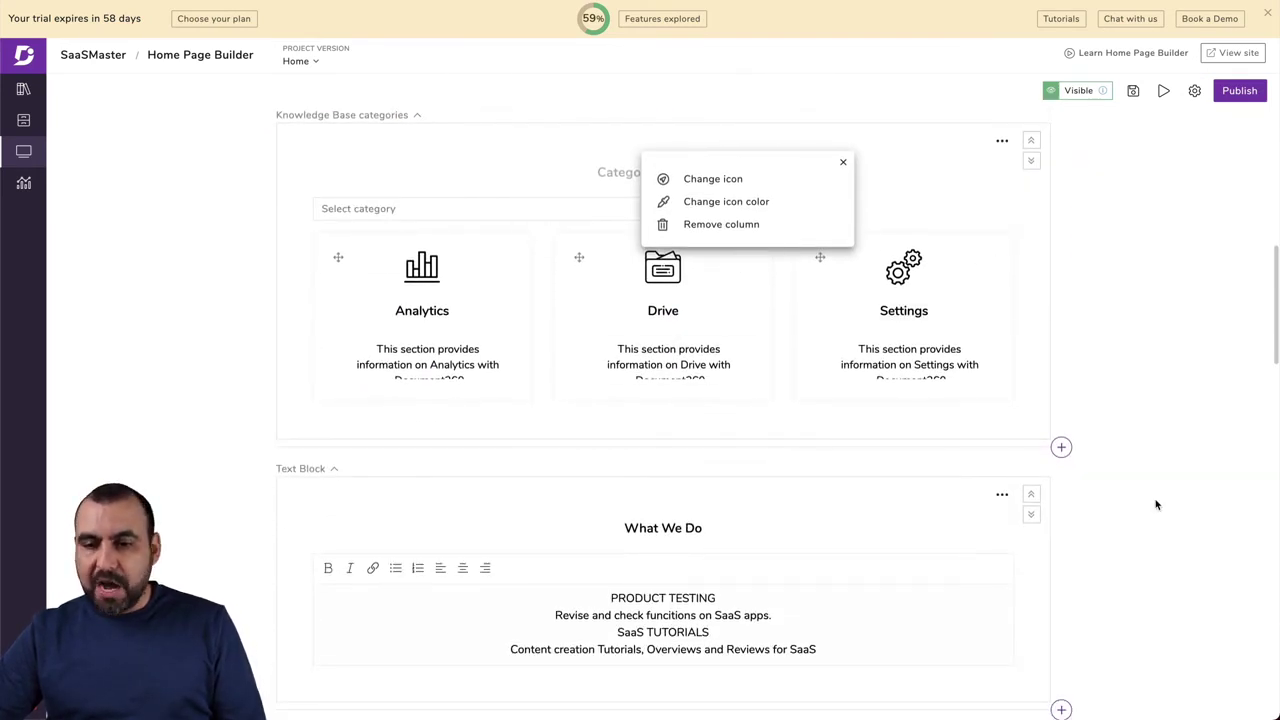
pyautogui.scroll(-9, 894, 563)
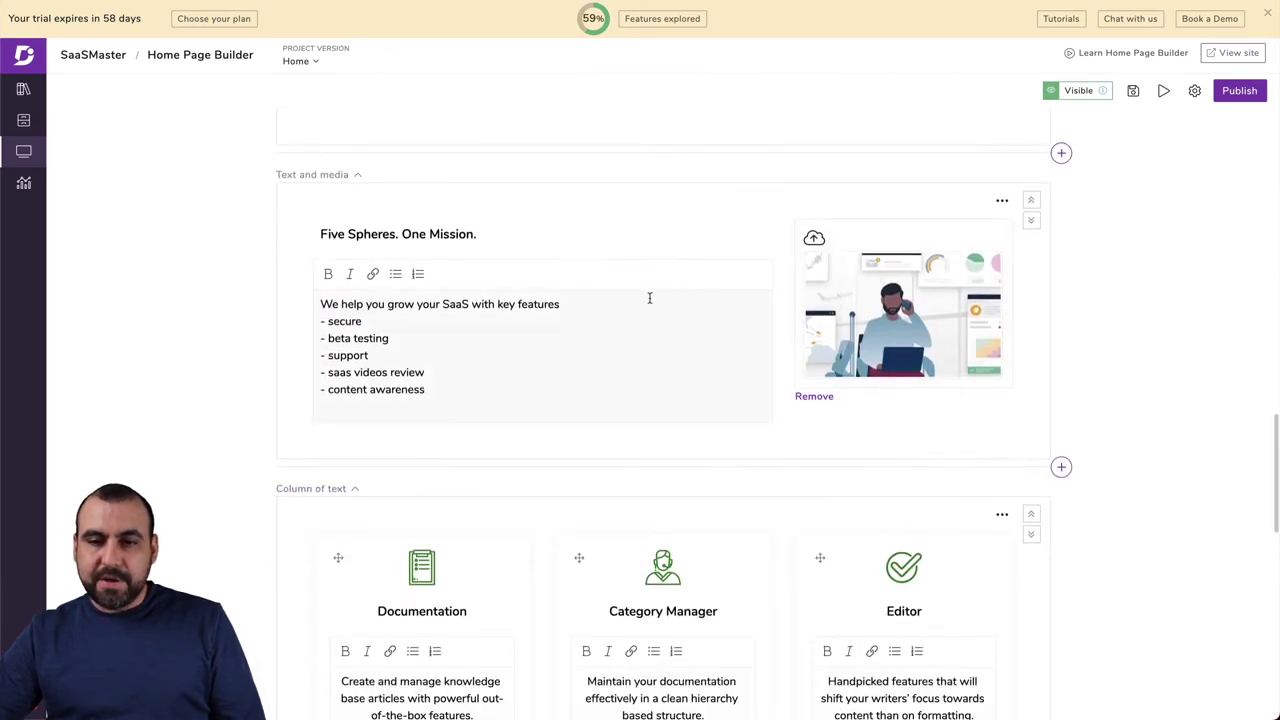
# Replace the Five Spheres block image with the first Screen Shot from All Files.
pyautogui.click(890, 311)
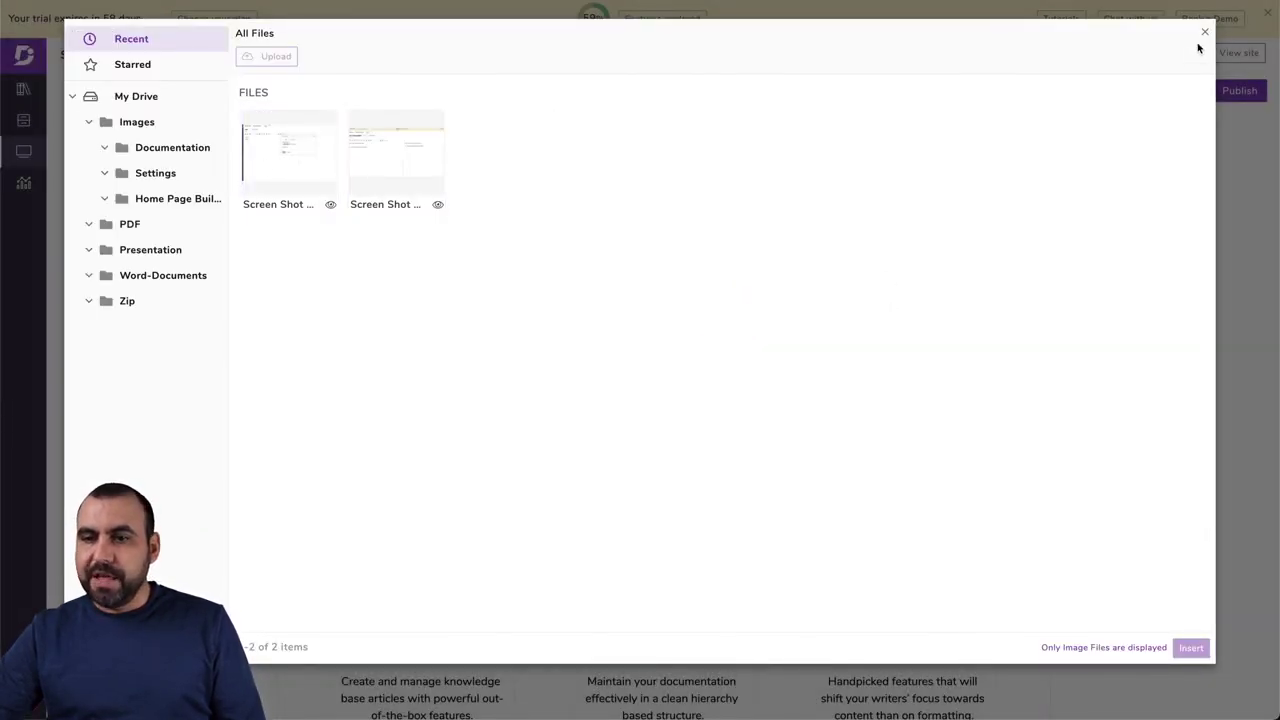
pyautogui.click(293, 163)
pyautogui.click(1190, 648)
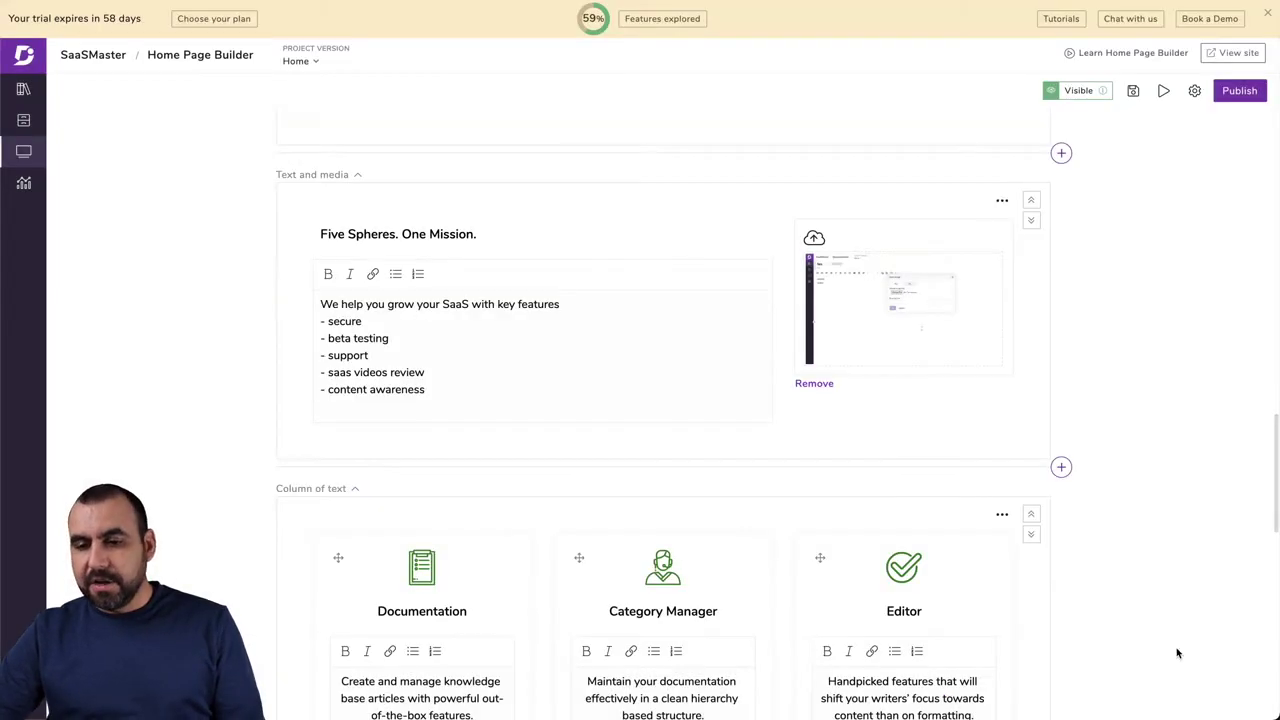
# Look through the remaining blocks and publish the updated home page.
pyautogui.scroll(-3, 895, 478)
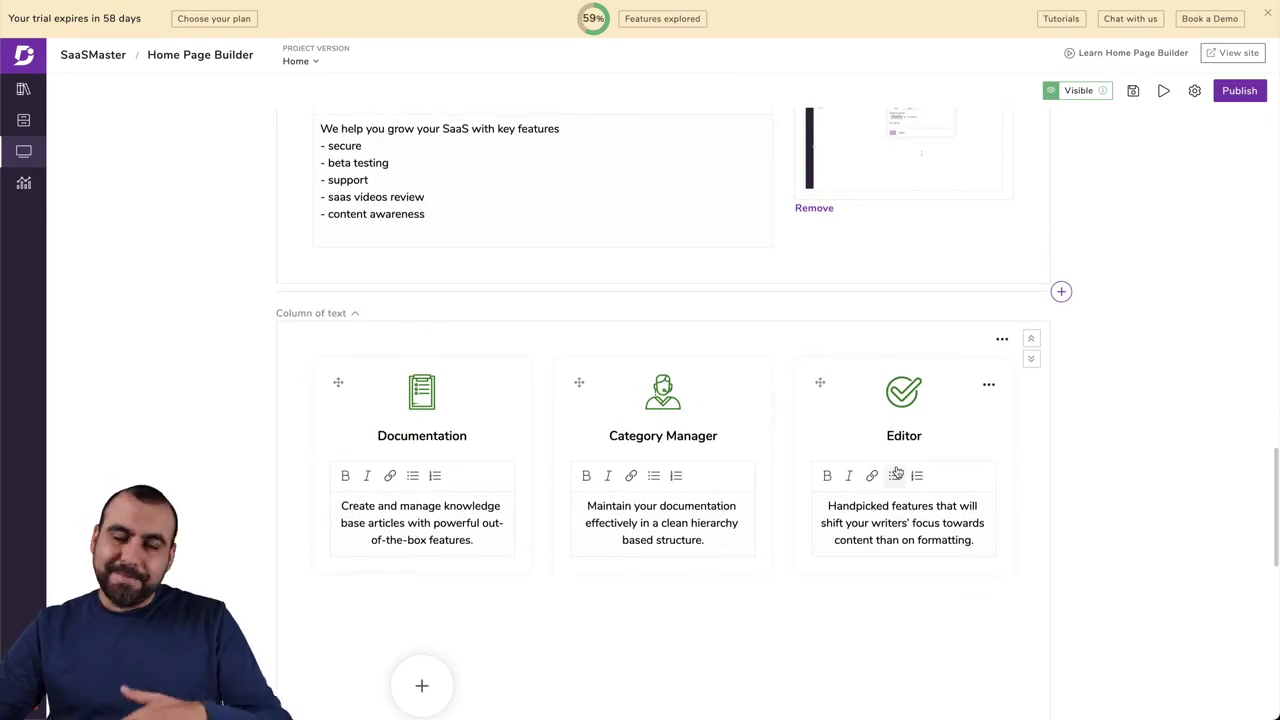
pyautogui.scroll(-3, 897, 471)
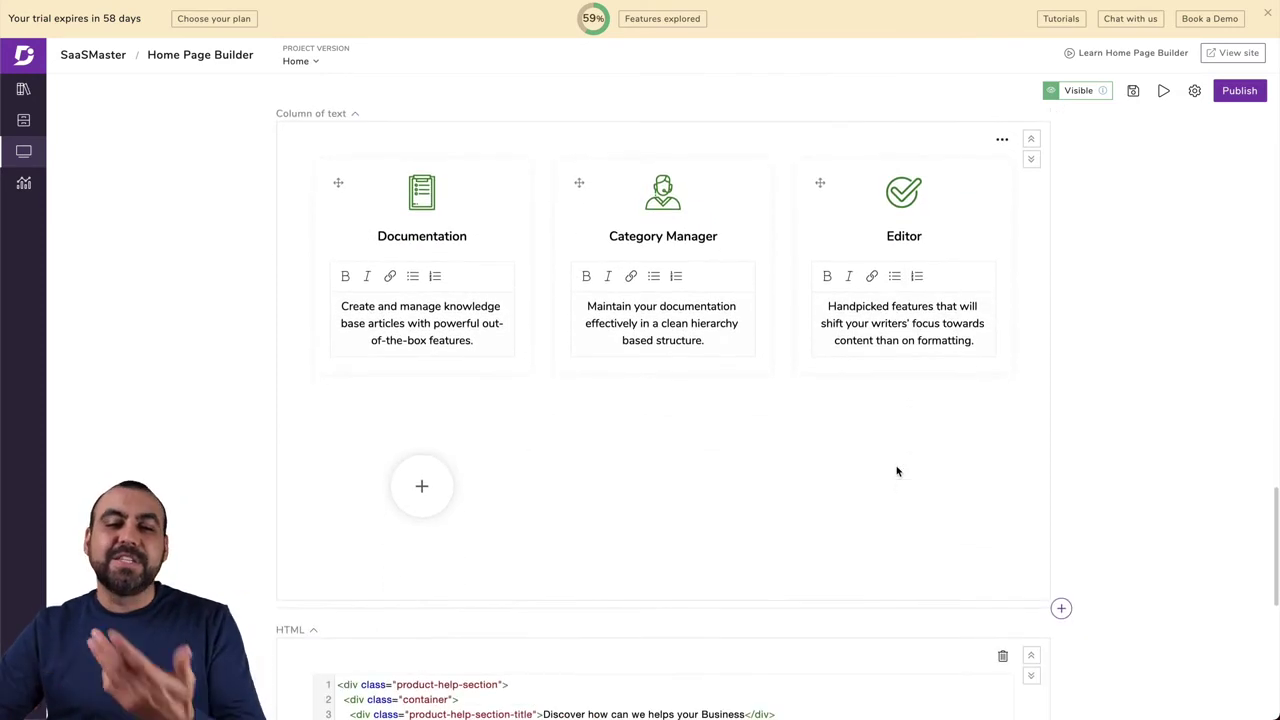
pyautogui.scroll(-7, 897, 471)
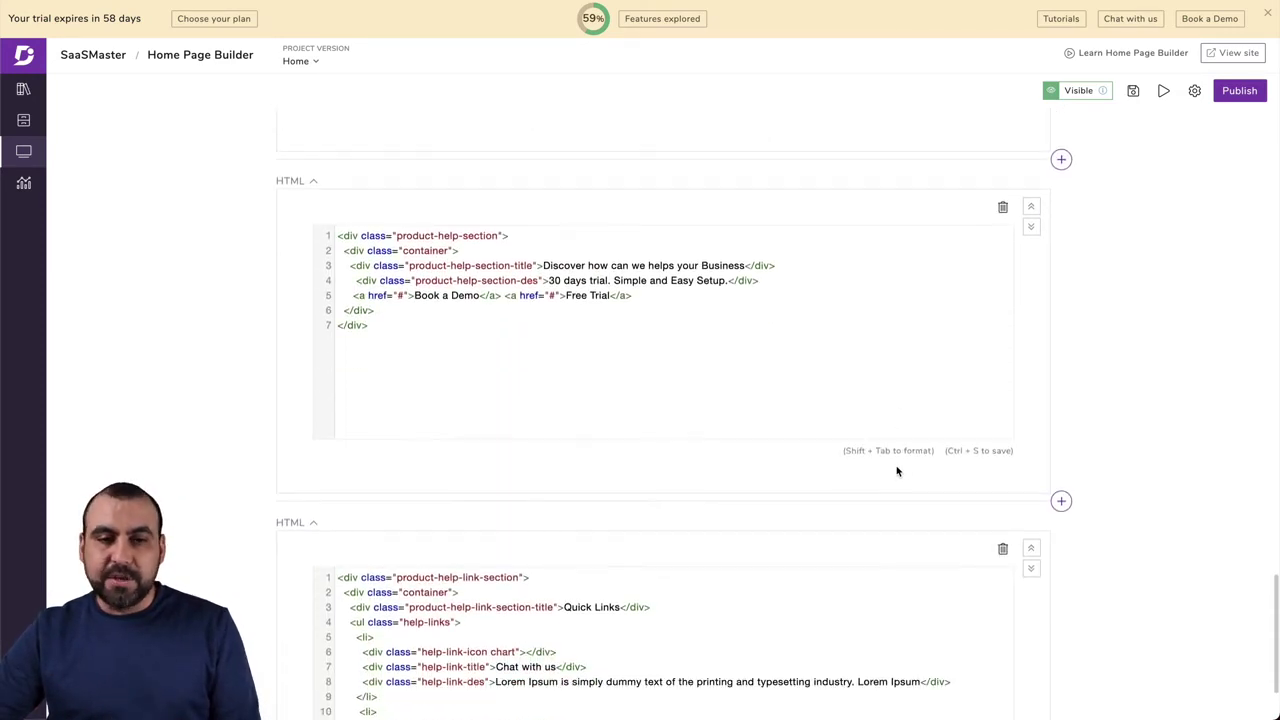
pyautogui.scroll(-1, 470, 280)
pyautogui.scroll(-2, 335, 328)
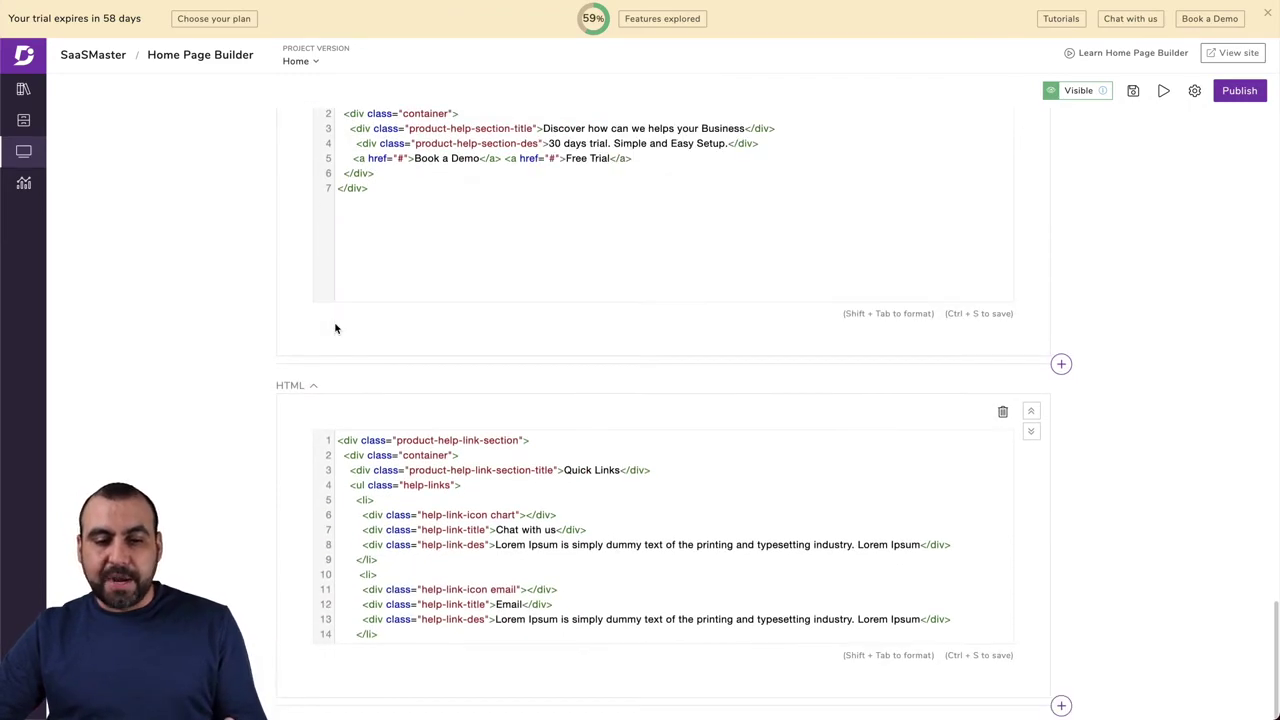
pyautogui.scroll(10, 335, 323)
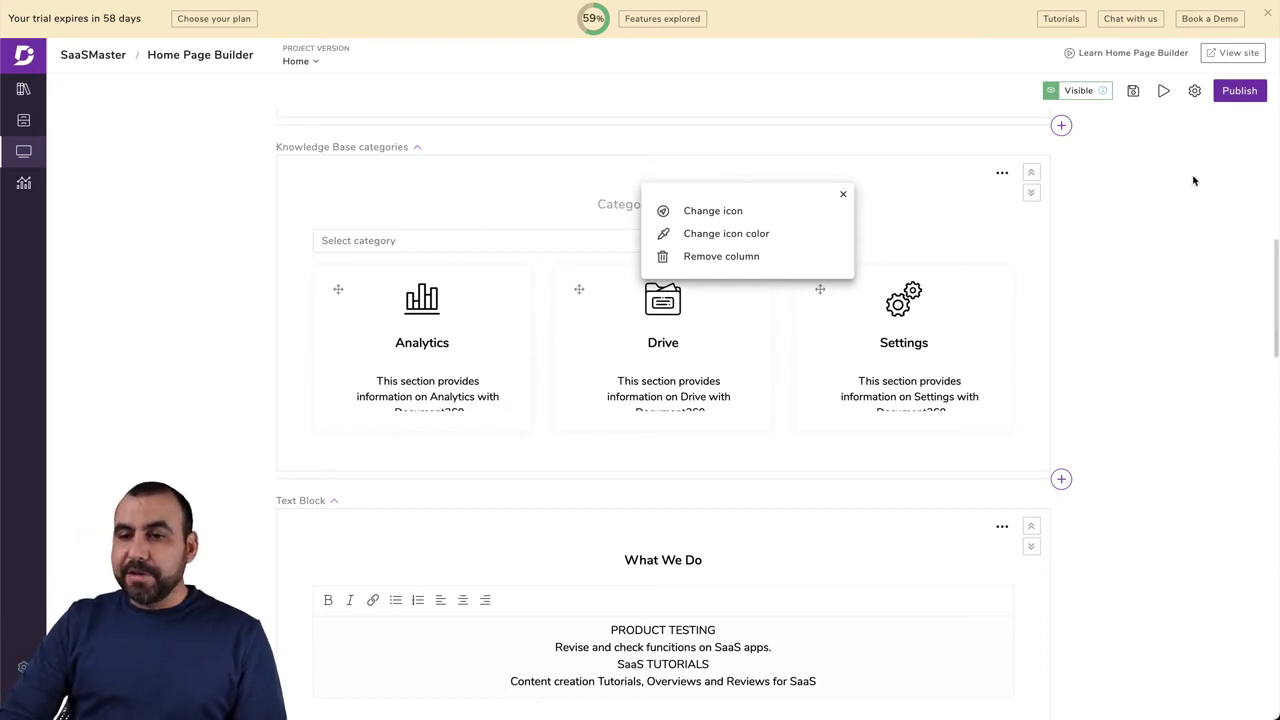
pyautogui.click(1240, 91)
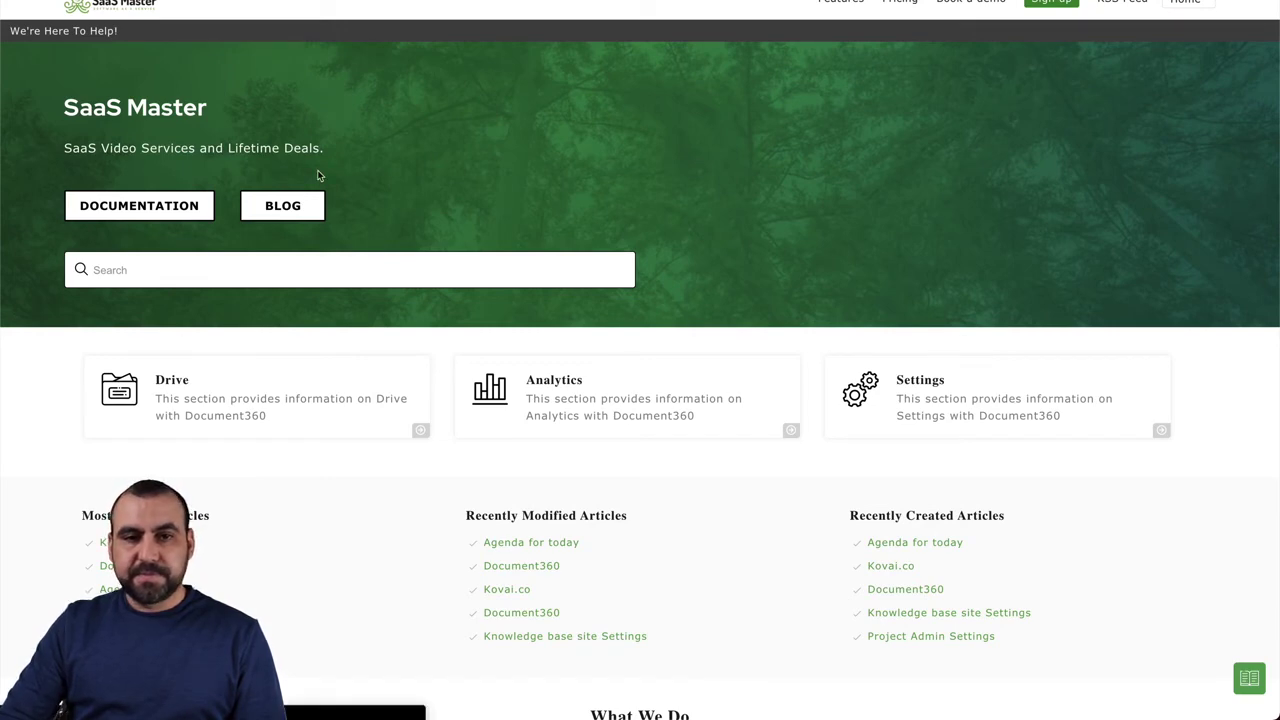
# Reload the live site and check the home page's new screenshot and TEST FOR VIDEO listing.
pyautogui.press('super+r')
pyautogui.scroll(-10, 383, 221)
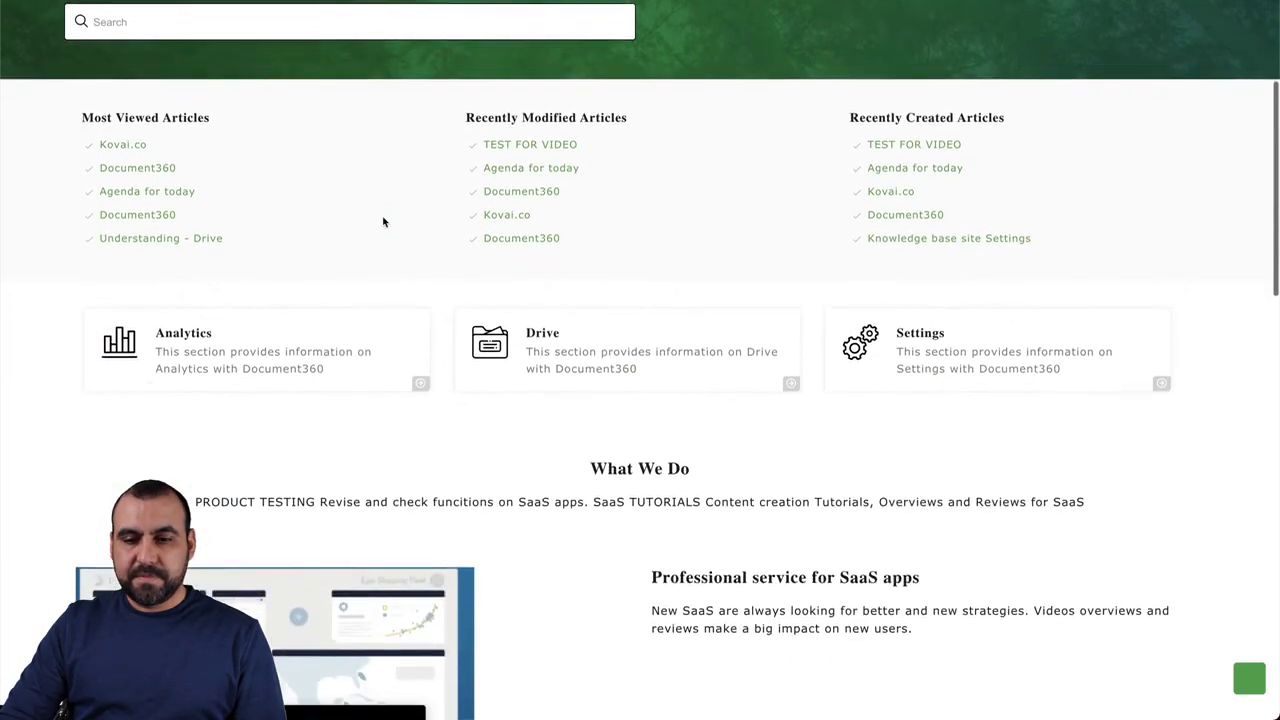
pyautogui.scroll(15, 383, 221)
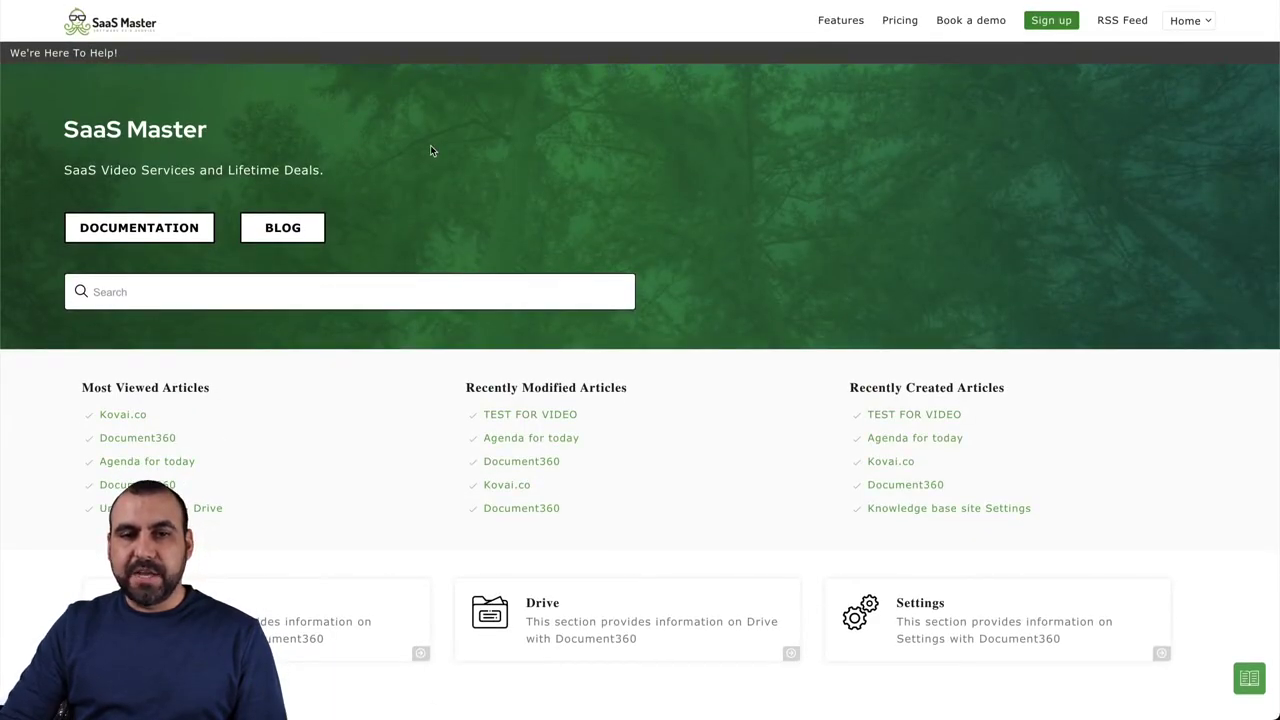
pyautogui.scroll(-7, 430, 150)
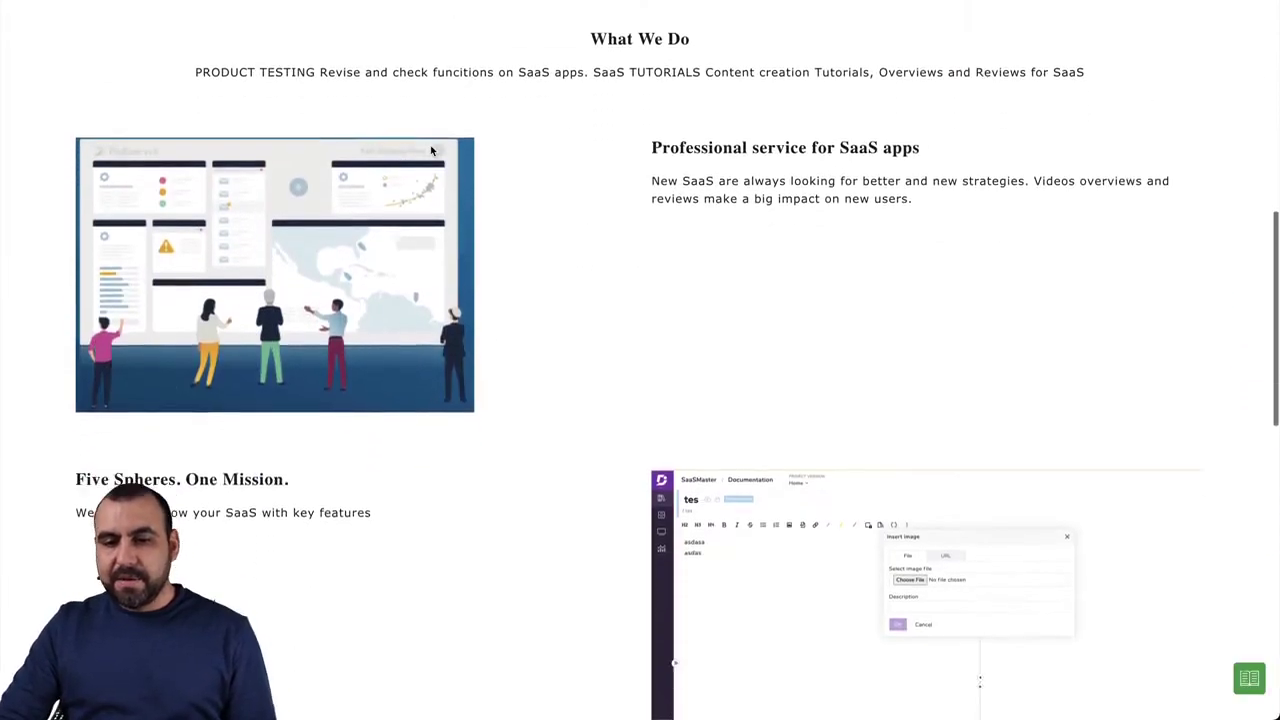
pyautogui.scroll(-3, 431, 150)
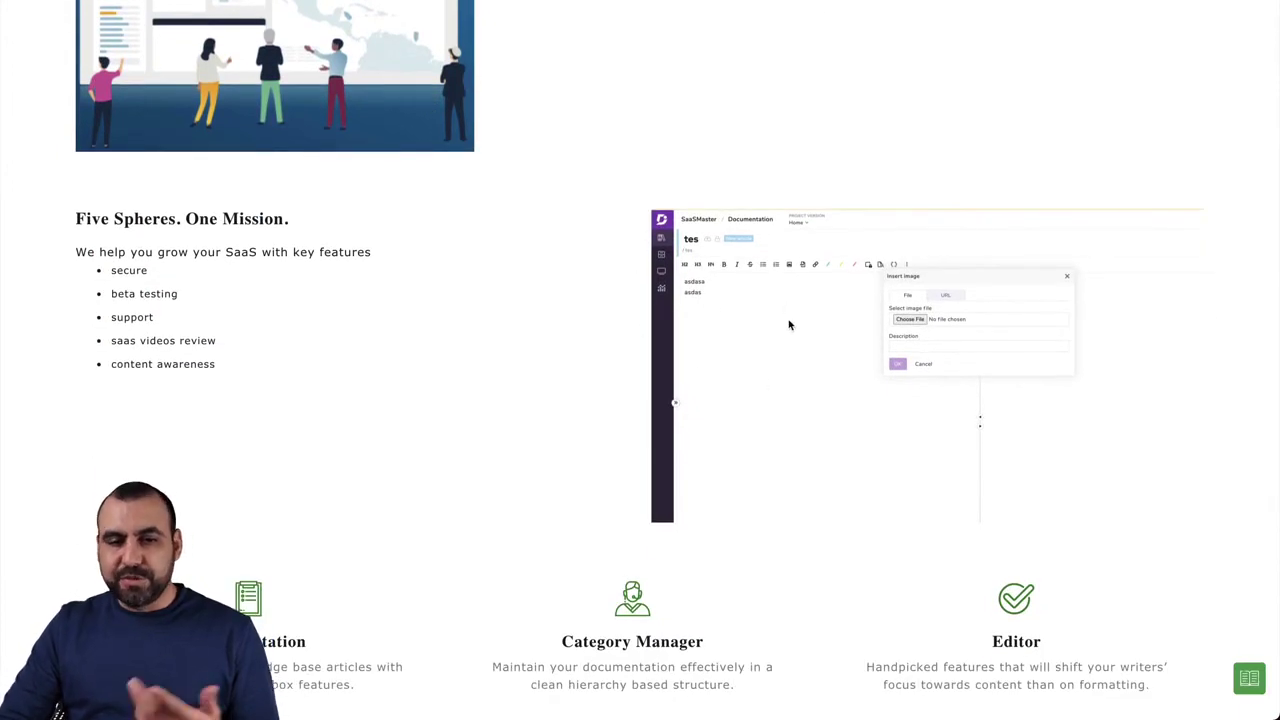
pyautogui.scroll(-8, 785, 325)
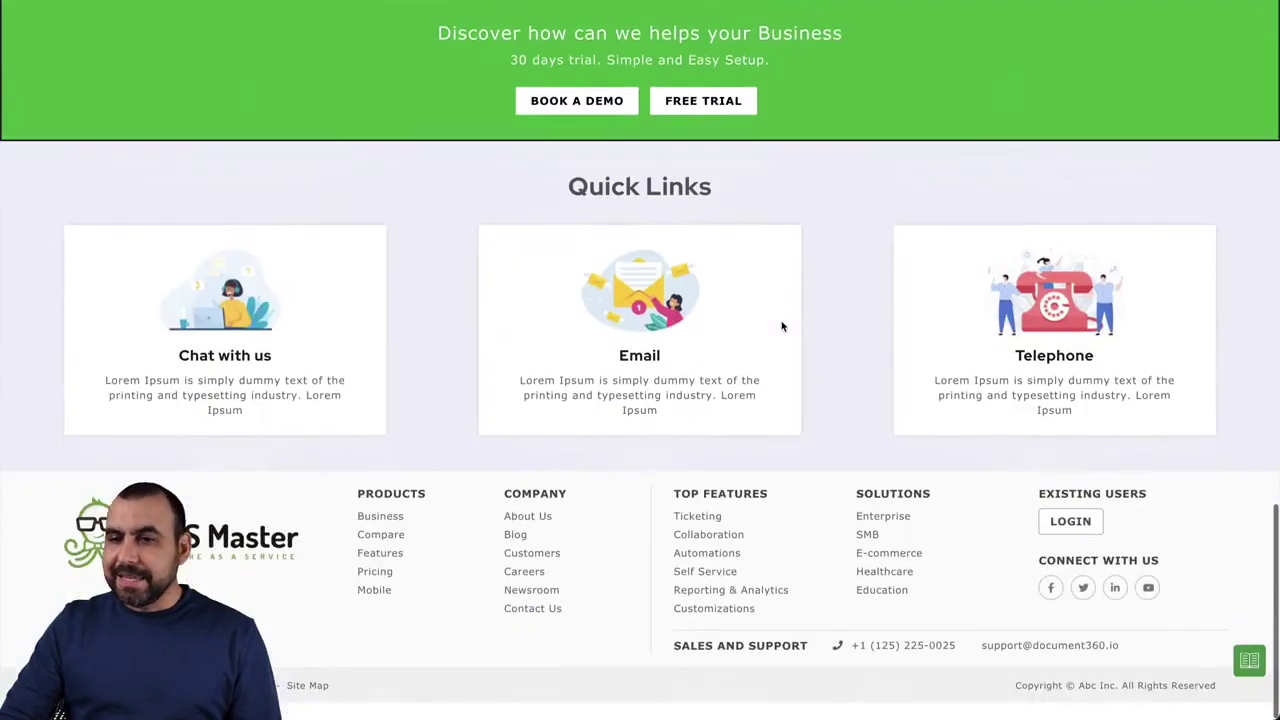
pyautogui.scroll(15, 782, 326)
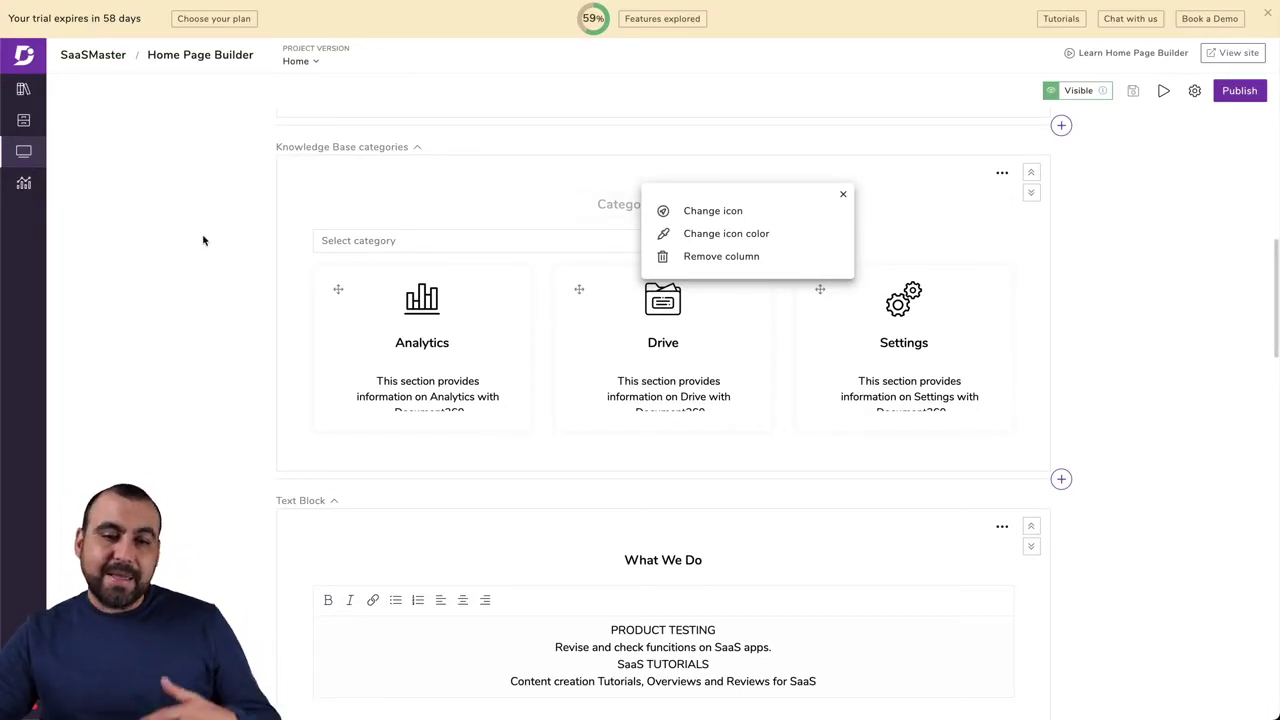
pyautogui.click(30, 183)
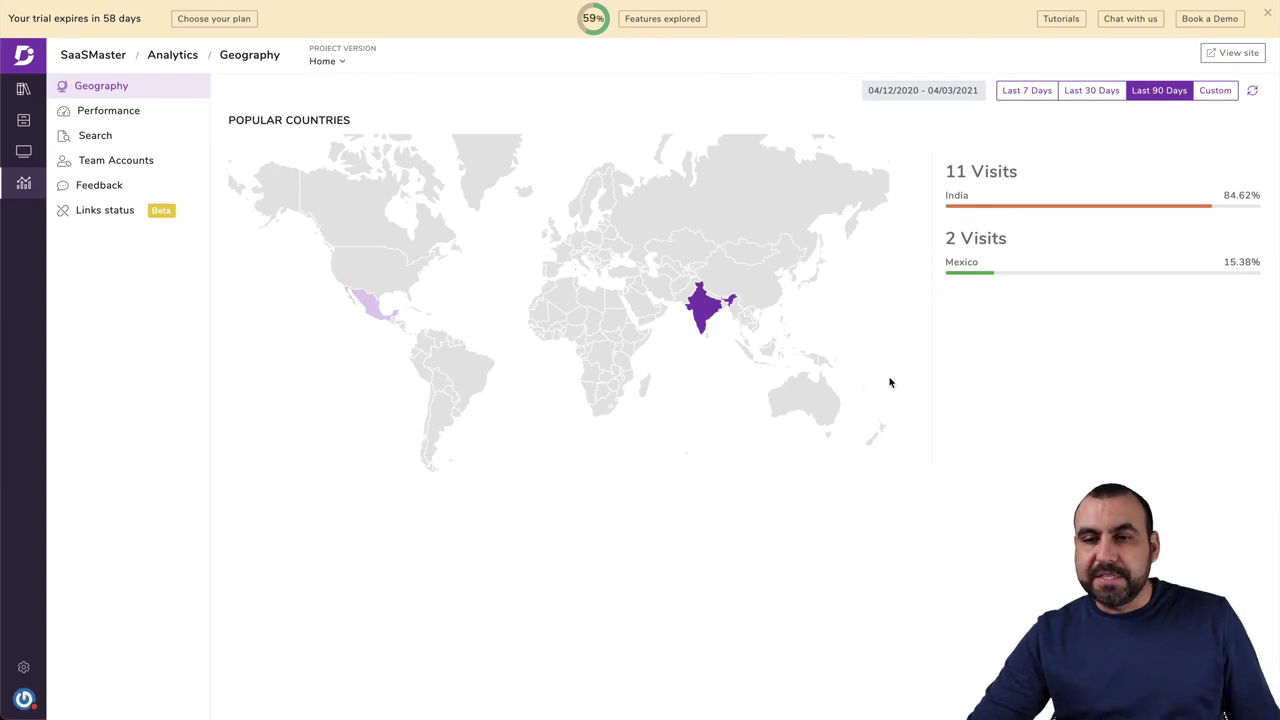
# Move from the Geography visits map to the Performance statistics.
pyautogui.click(92, 111)
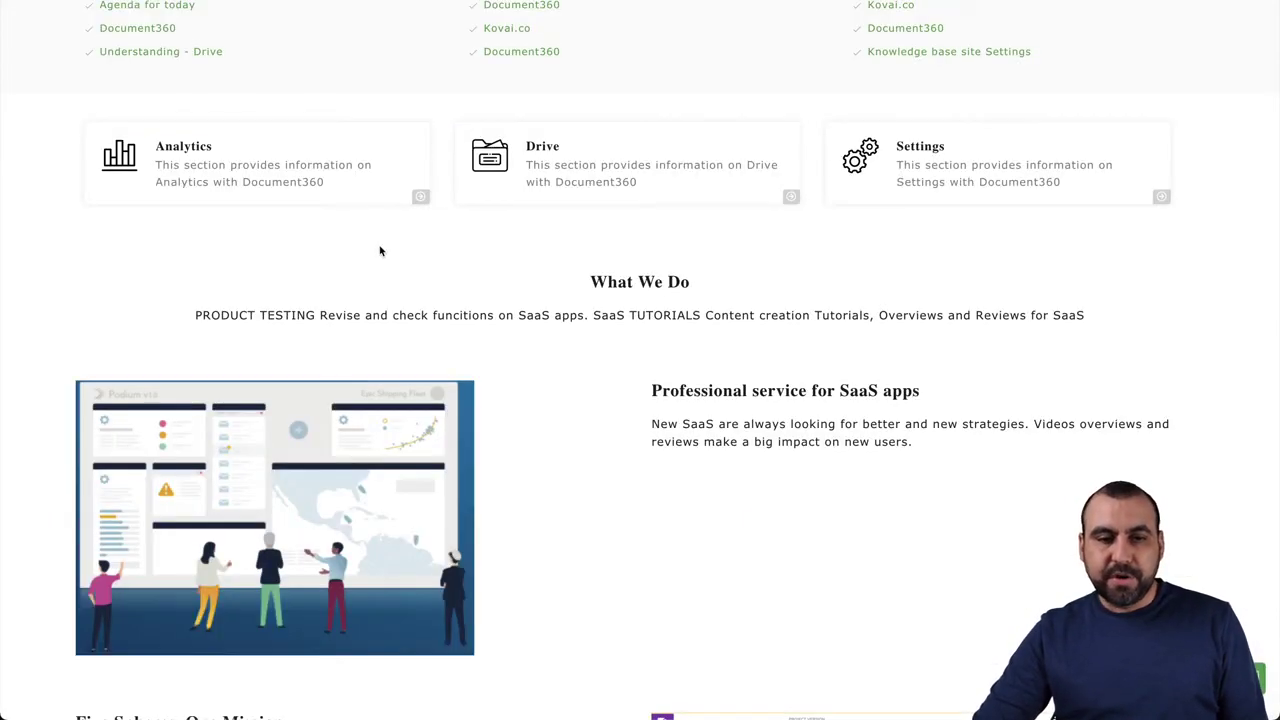
pyautogui.scroll(5, 375, 240)
# Open the Understanding - Drive article and select some of its text.
pyautogui.scroll(-2, 360, 300)
pyautogui.scroll(-1, 368, 357)
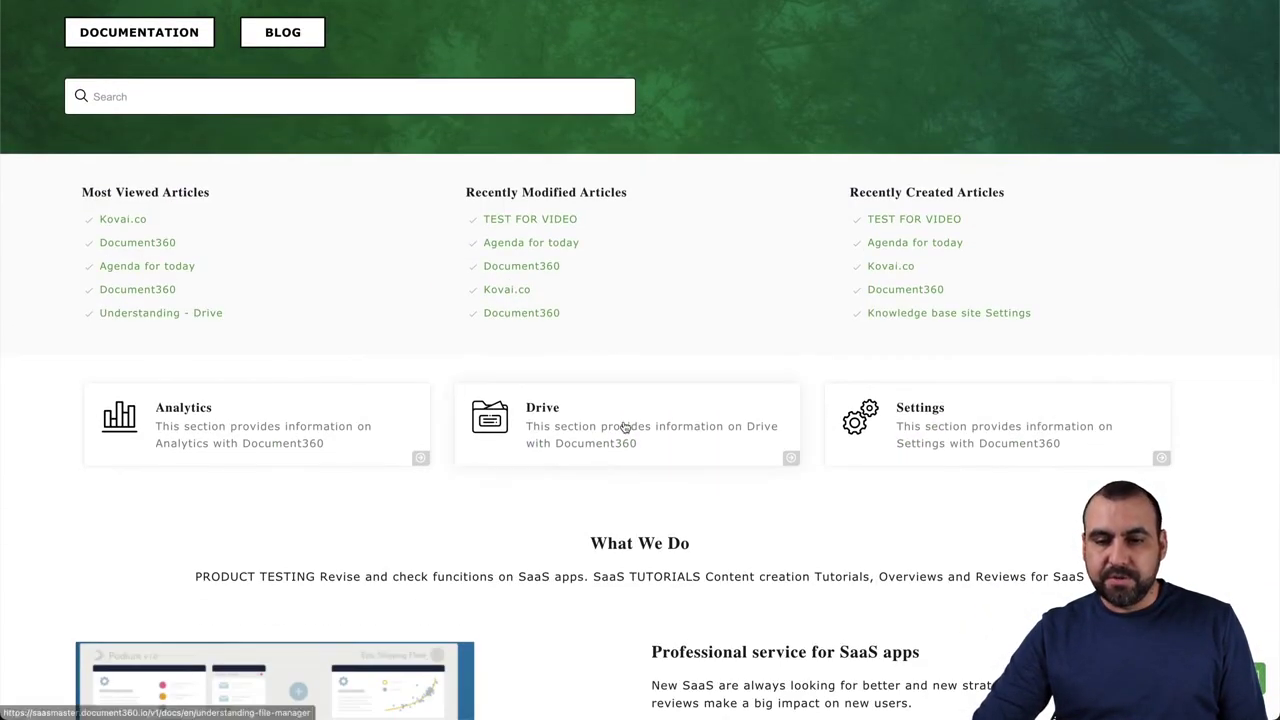
pyautogui.click(618, 425)
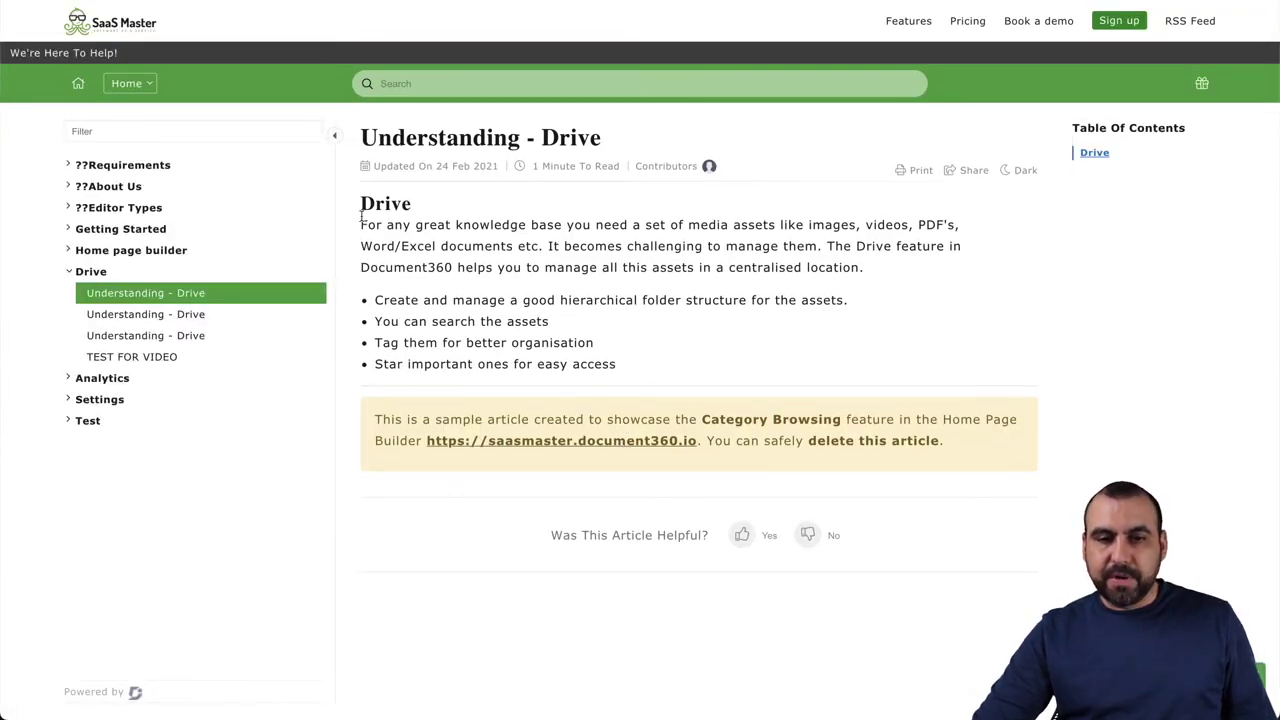
pyautogui.moveTo(361, 216); pyautogui.dragTo(735, 411)
pyautogui.click(630, 282)
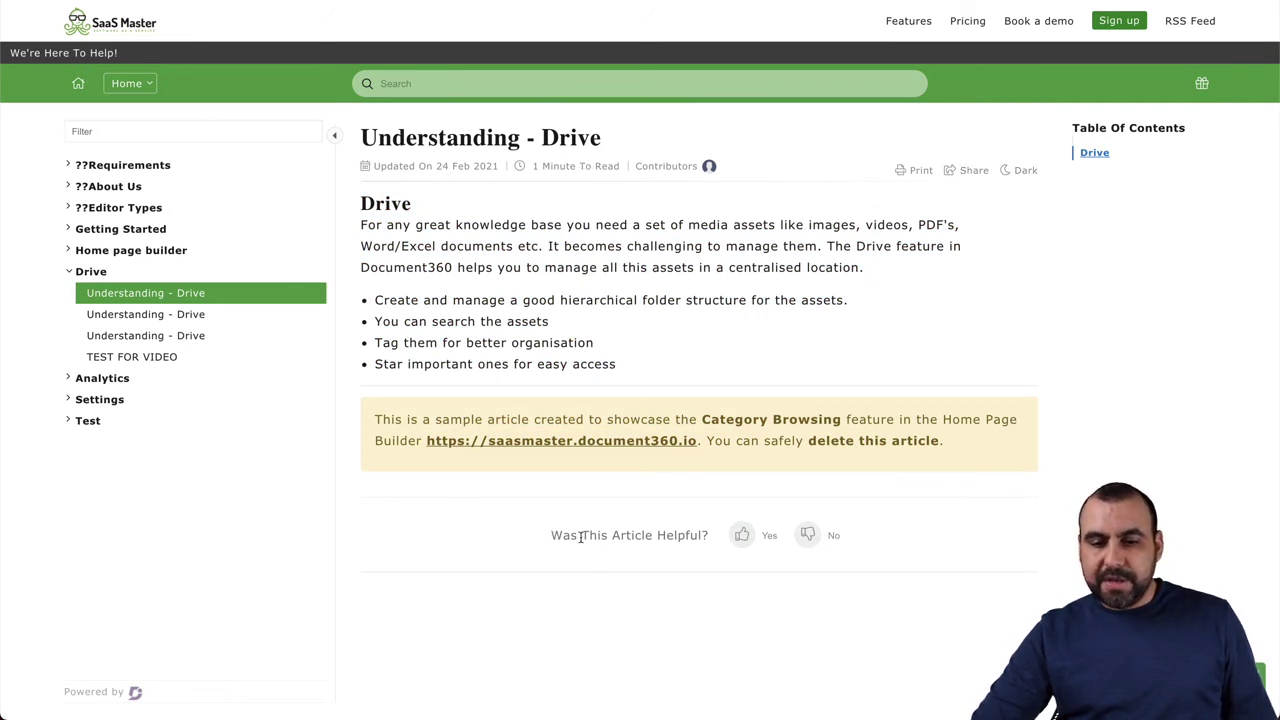
# Vote Yes under Was This Article Helpful?, then change the vote to No.
pyautogui.click(743, 535)
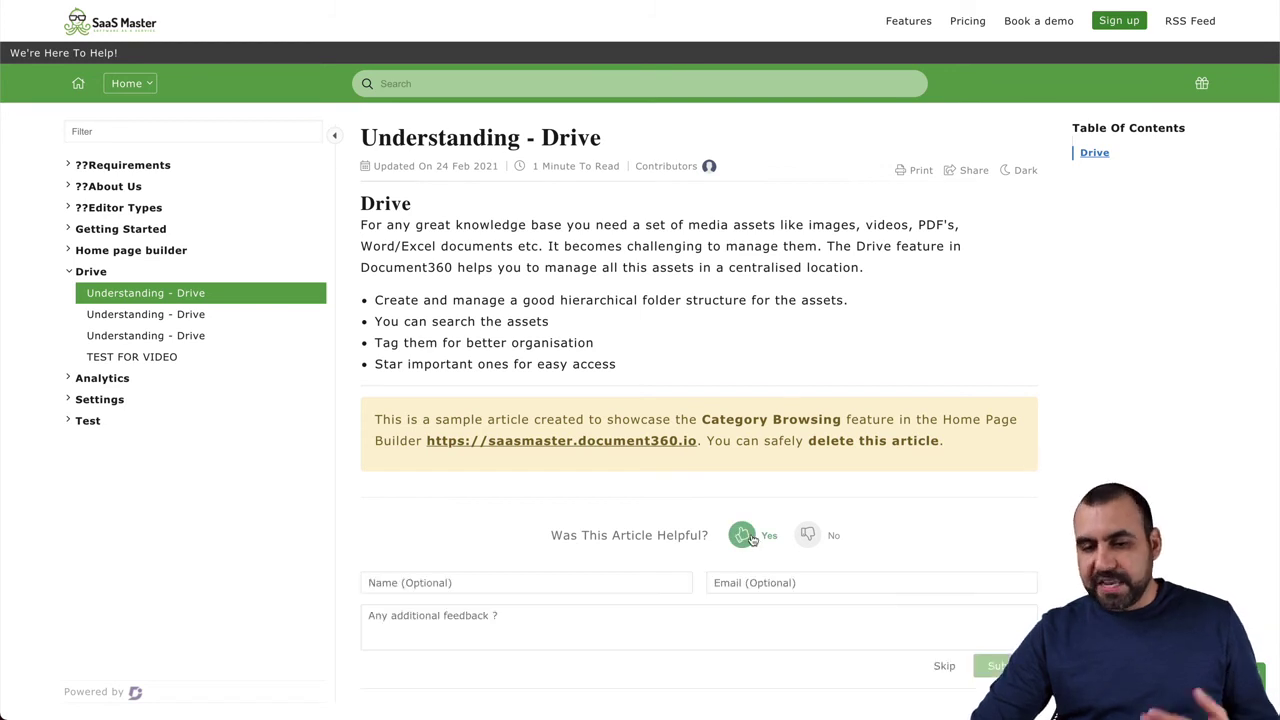
pyautogui.scroll(-3, 750, 538)
pyautogui.click(567, 370)
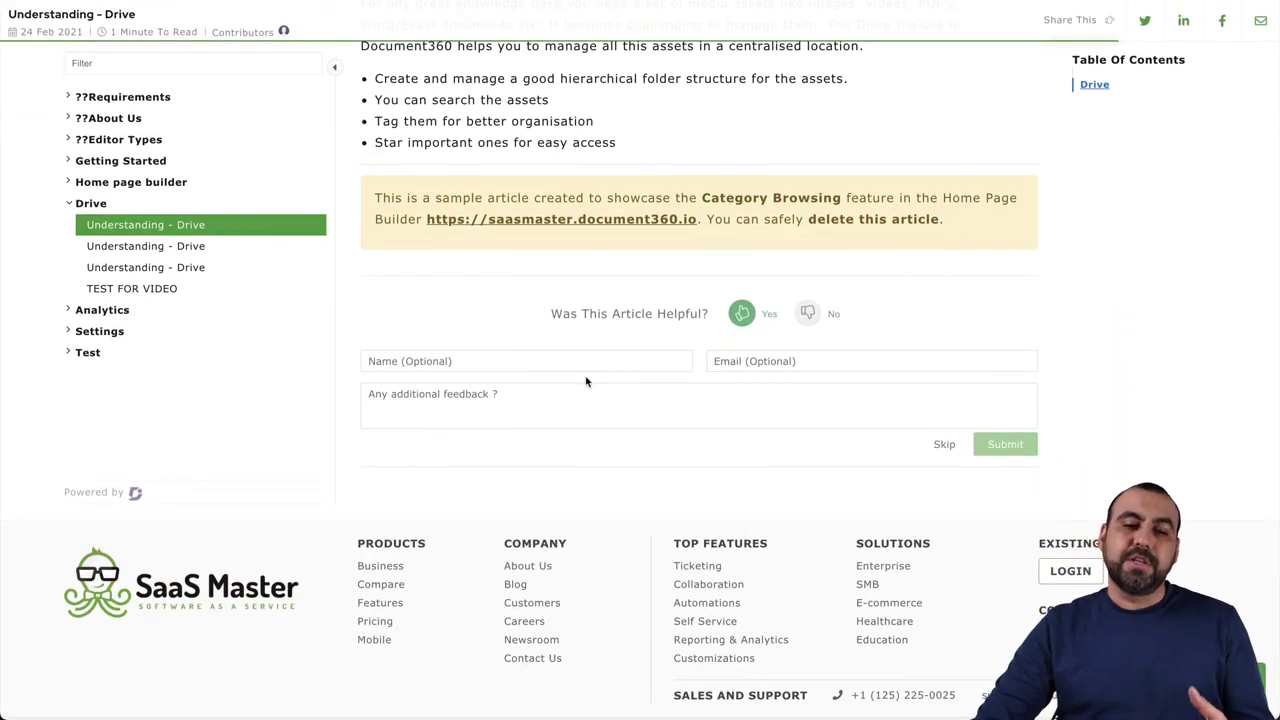
pyautogui.click(812, 316)
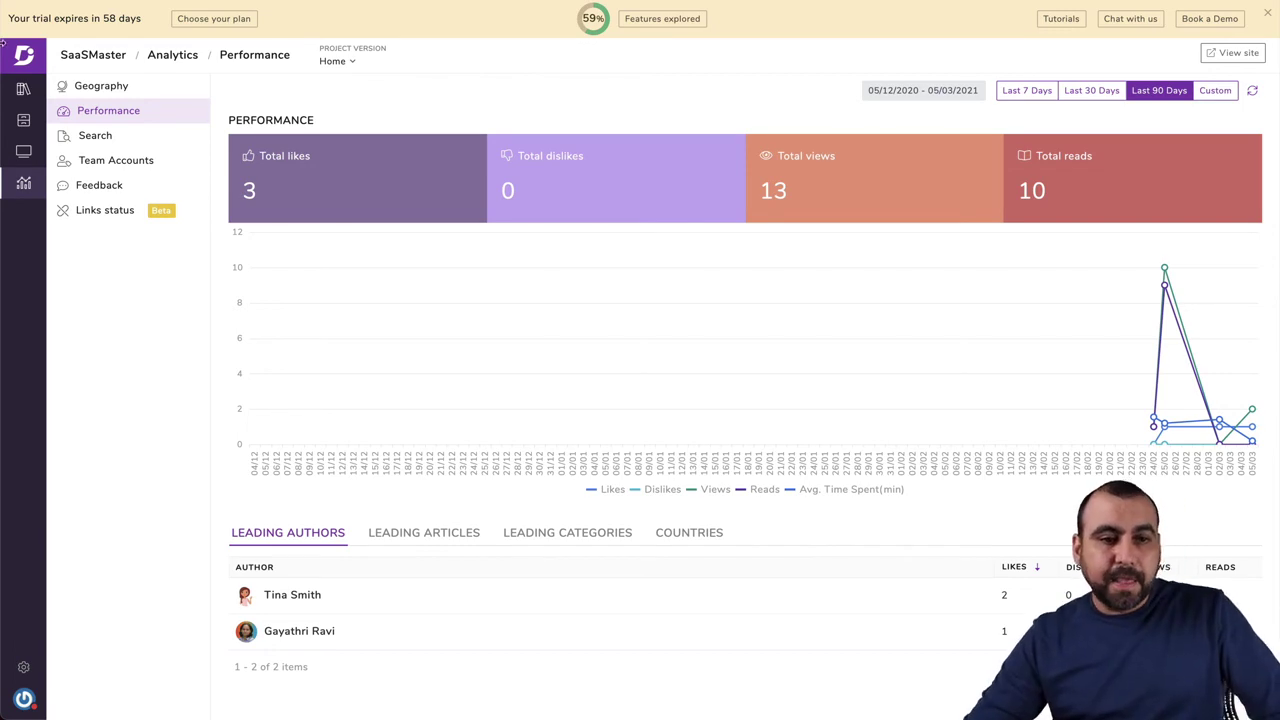
# Review the Search, Team Accounts, Feedback and Links status analytics, then return to the Dashboard.
pyautogui.click(96, 134)
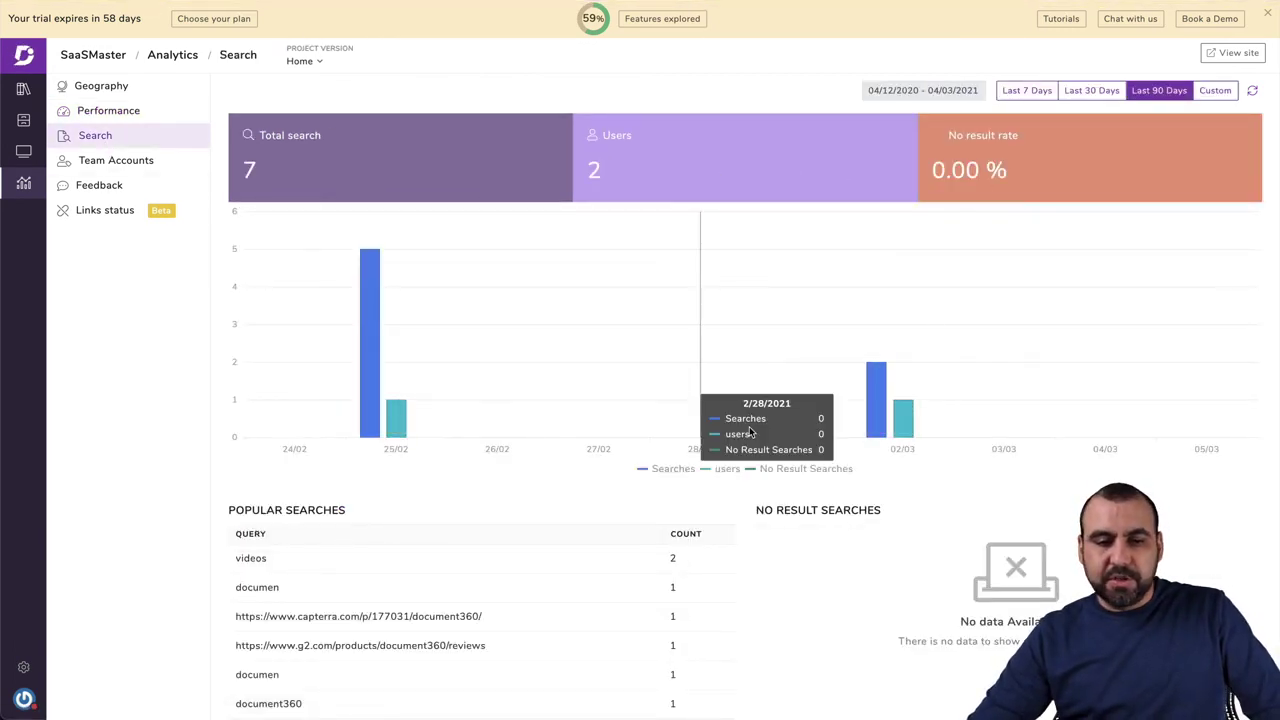
pyautogui.scroll(-1, 288, 580)
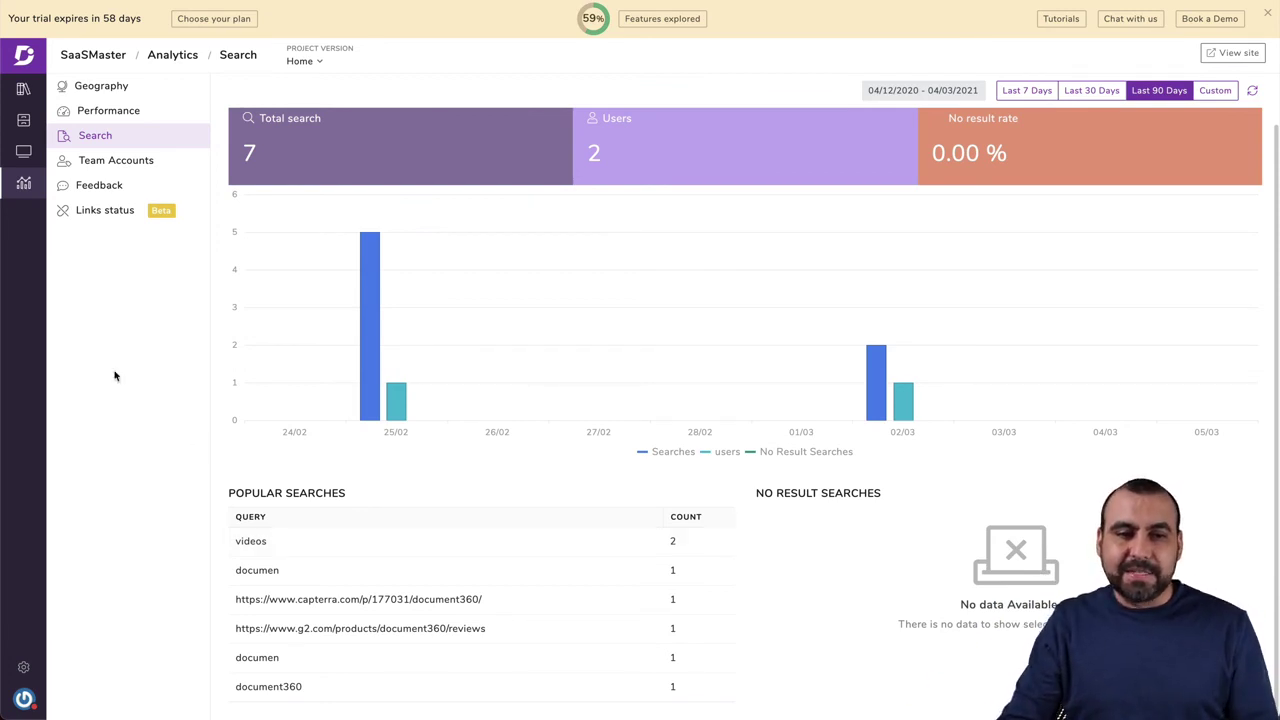
pyautogui.click(112, 163)
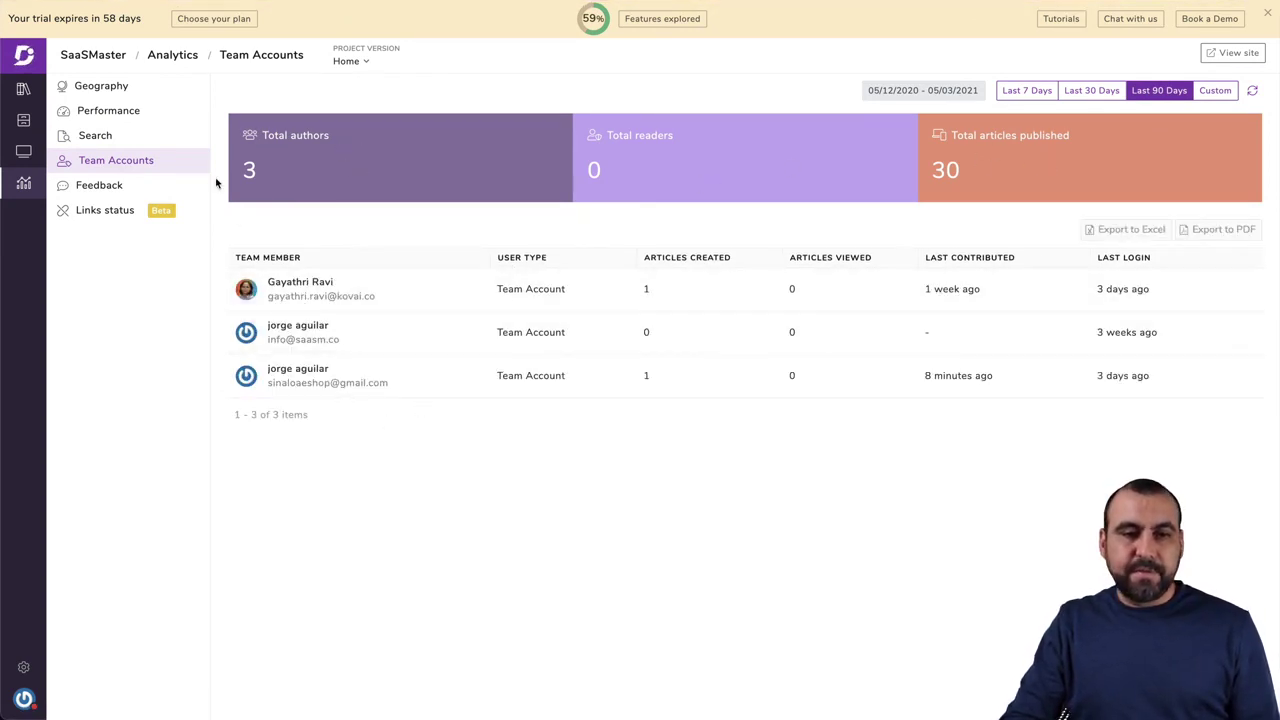
pyautogui.click(148, 180)
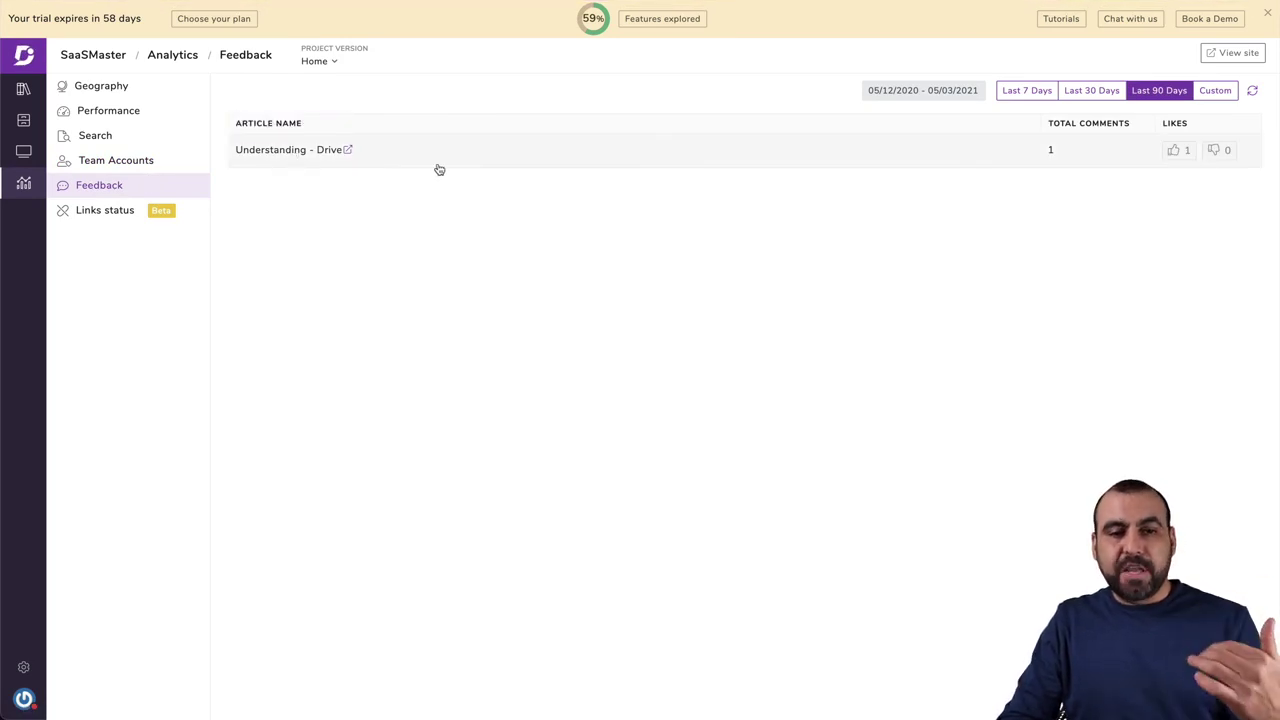
pyautogui.click(100, 211)
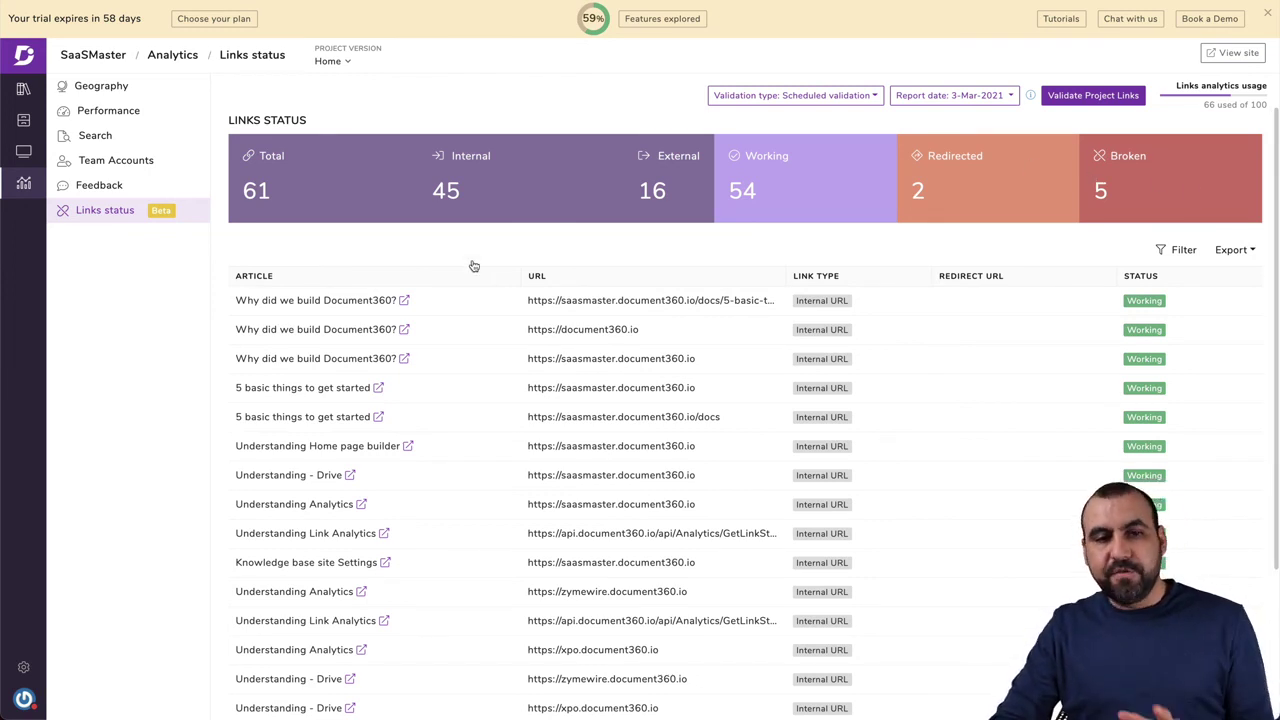
pyautogui.click(24, 56)
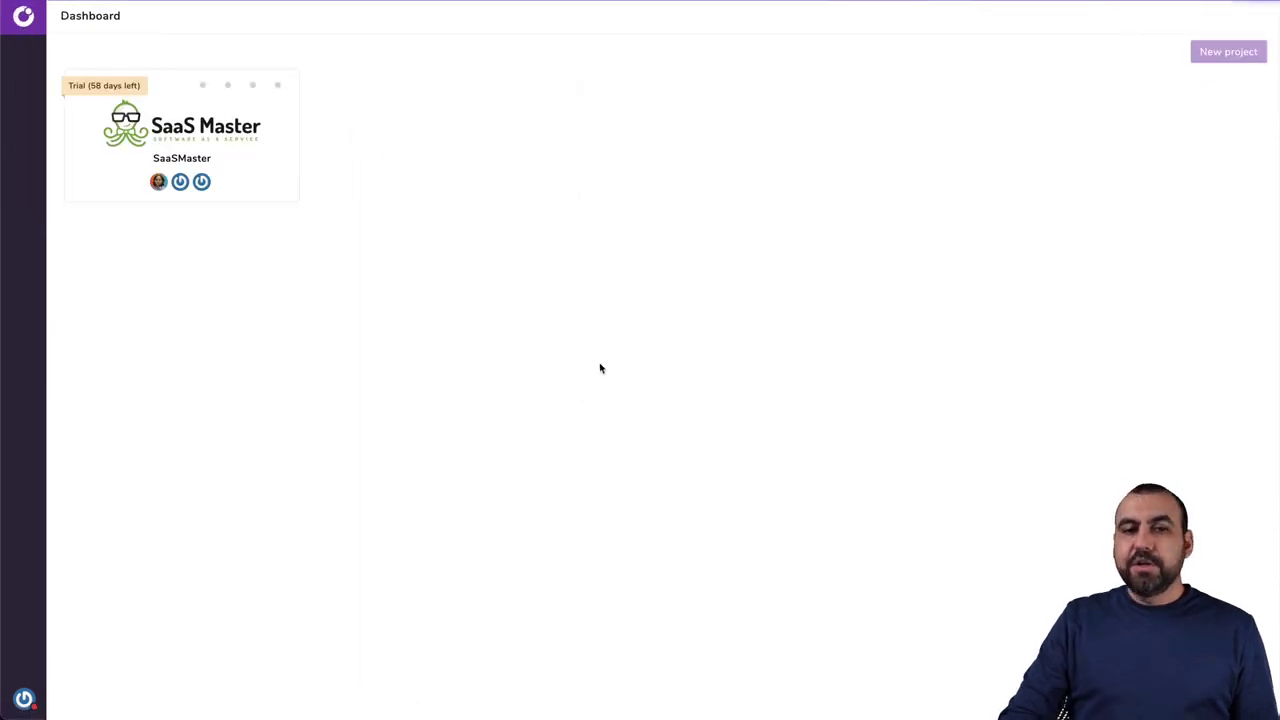
# Open the SaaSMaster project card from the Dashboard.
pyautogui.click(150, 125)
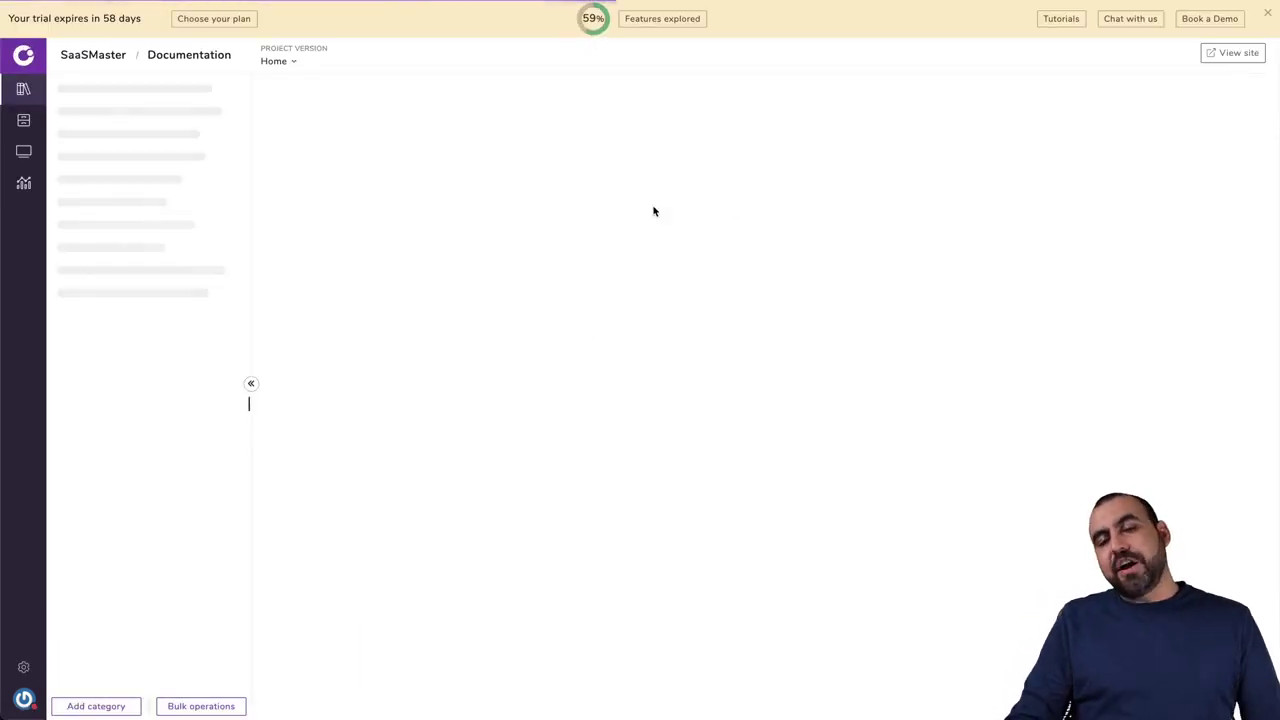